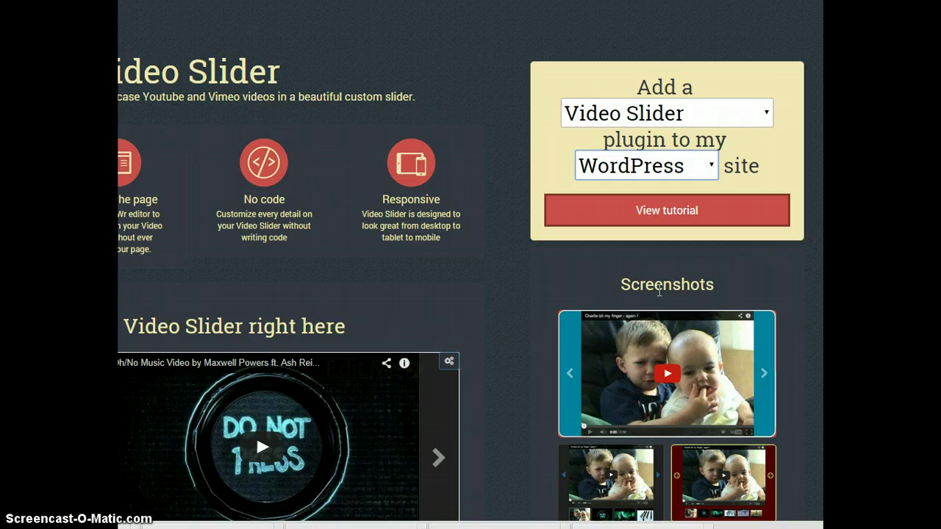
Step: Open POWr's Video Slider tutorial for WordPress and enlarge its dashboard example screenshot
{"action": "left_click", "coordinate": [656, 275]}
{"action": "left_click", "coordinate": [649, 283]}
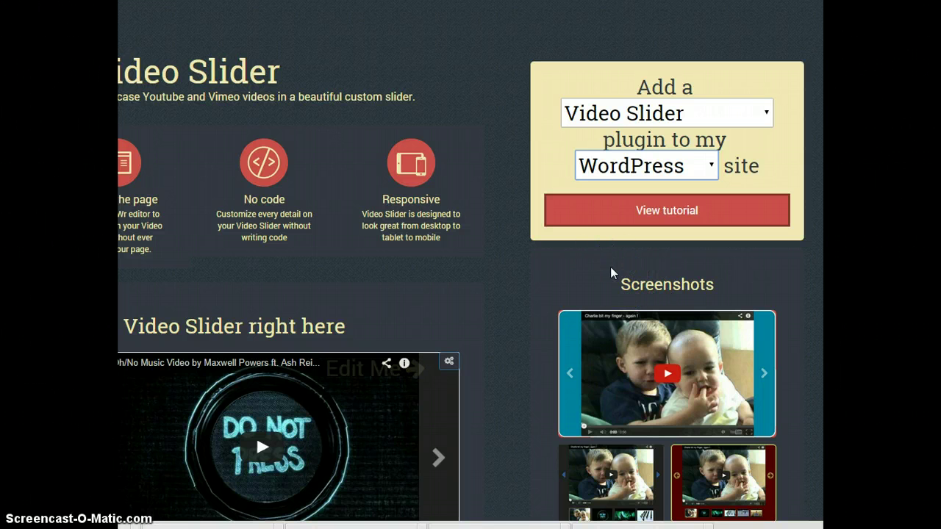
{"action": "scroll", "coordinate": [668, 193], "scroll_direction": "down", "scroll_amount": 6}
{"action": "scroll", "coordinate": [667, 193], "scroll_direction": "up", "scroll_amount": 5}
{"action": "scroll", "coordinate": [666, 191], "scroll_direction": "up", "scroll_amount": 1}
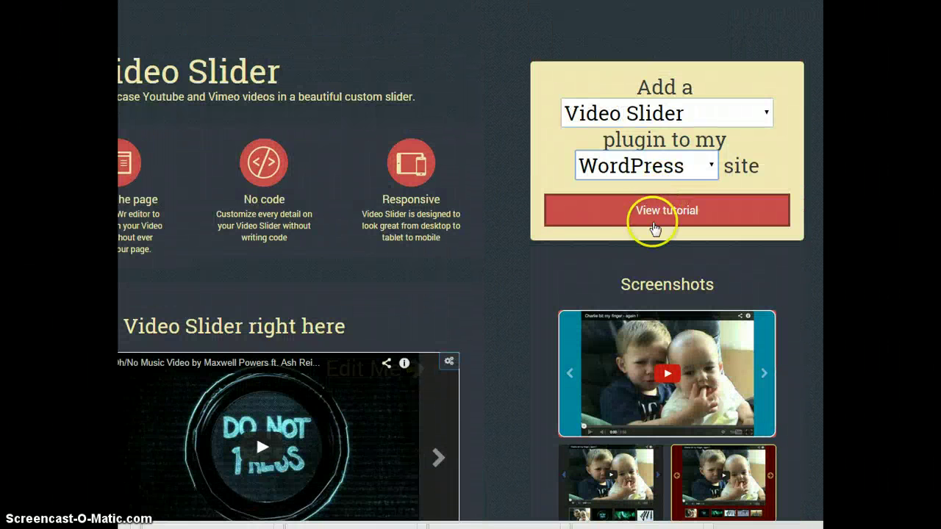
{"action": "left_click", "coordinate": [647, 211]}
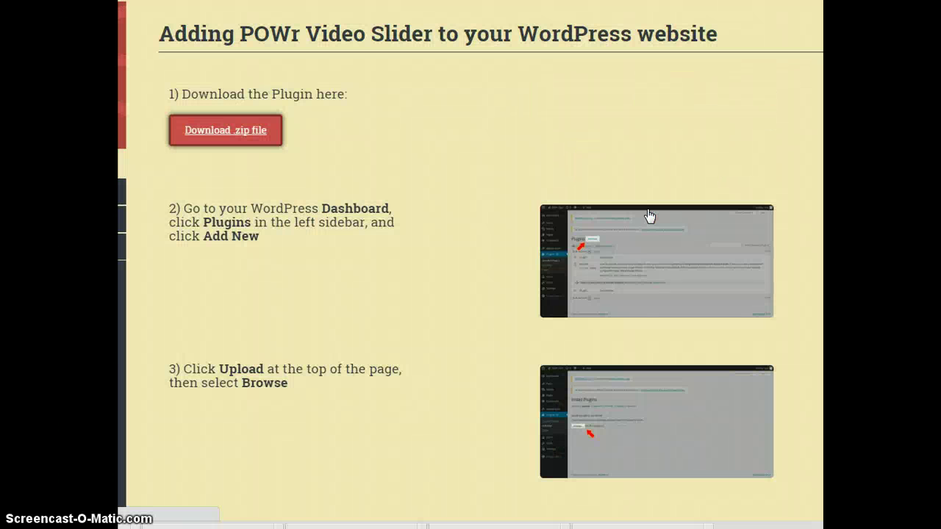
{"action": "left_click", "coordinate": [584, 197]}
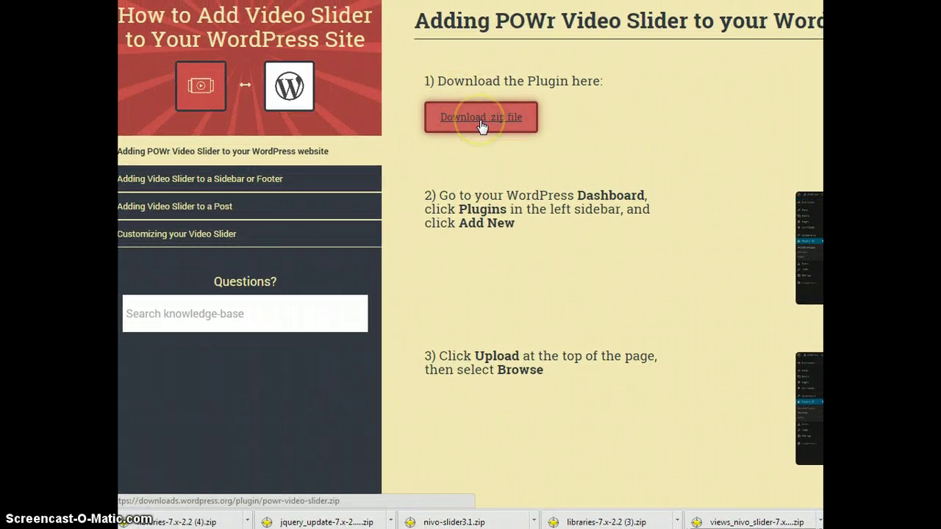
Step: Download the Video Slider plugin .zip file from the tutorial's first step
{"action": "left_click", "coordinate": [481, 122]}
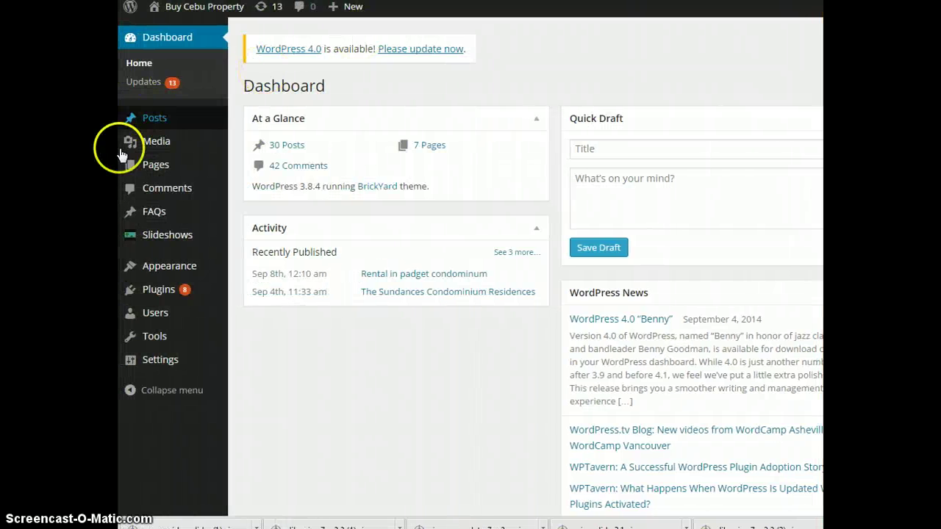
Step: Go from Installed Plugins through Add New to the zip upload form and browse for the file
{"action": "mouse_move", "coordinate": [158, 289]}
{"action": "left_click", "coordinate": [260, 293]}
{"action": "scroll", "coordinate": [724, 200], "scroll_direction": "down", "scroll_amount": 5}
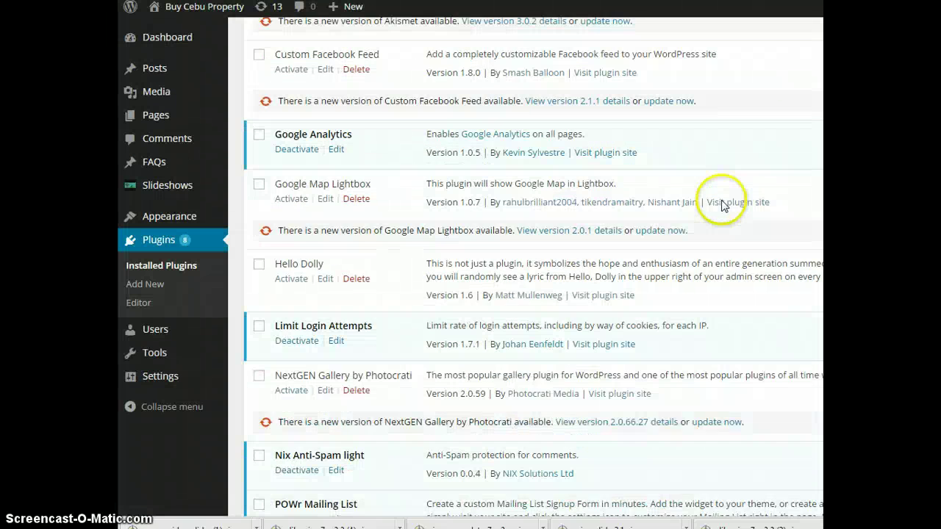
{"action": "scroll", "coordinate": [724, 203], "scroll_direction": "up", "scroll_amount": 5}
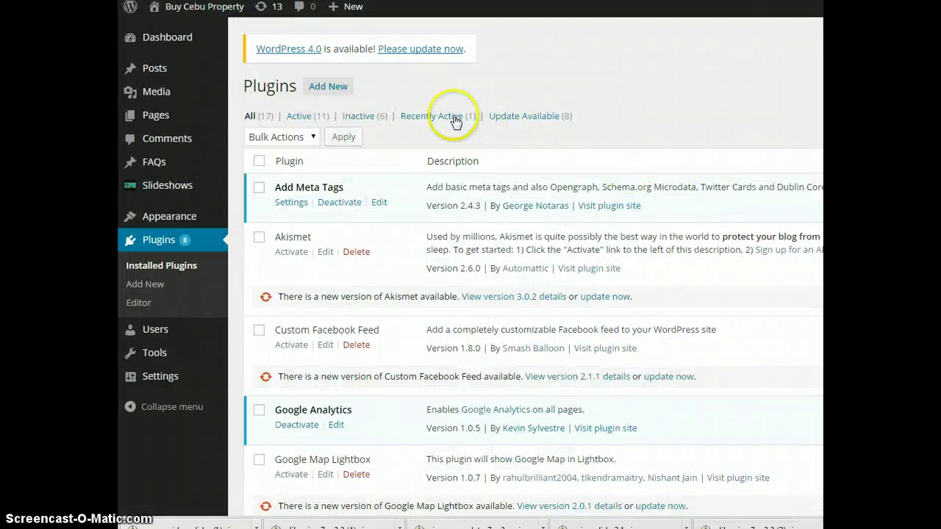
{"action": "left_click", "coordinate": [328, 87]}
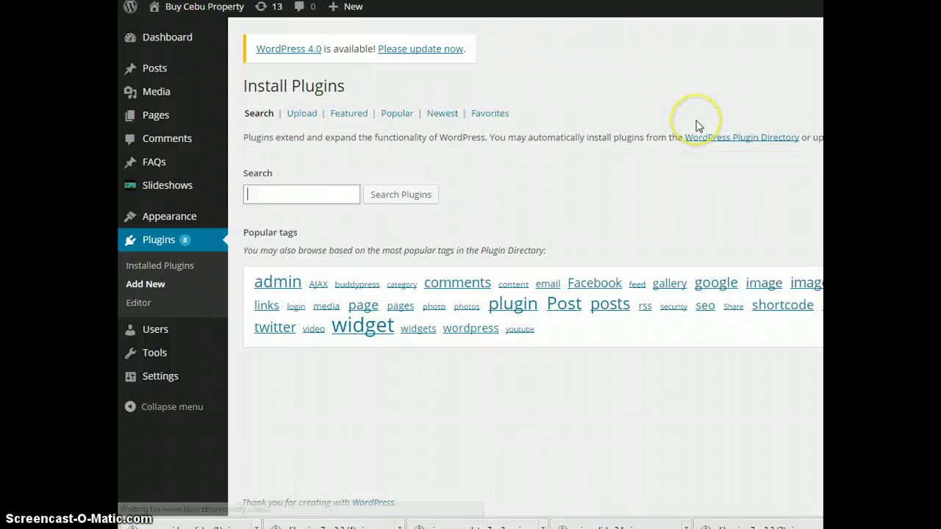
{"action": "left_click", "coordinate": [312, 116]}
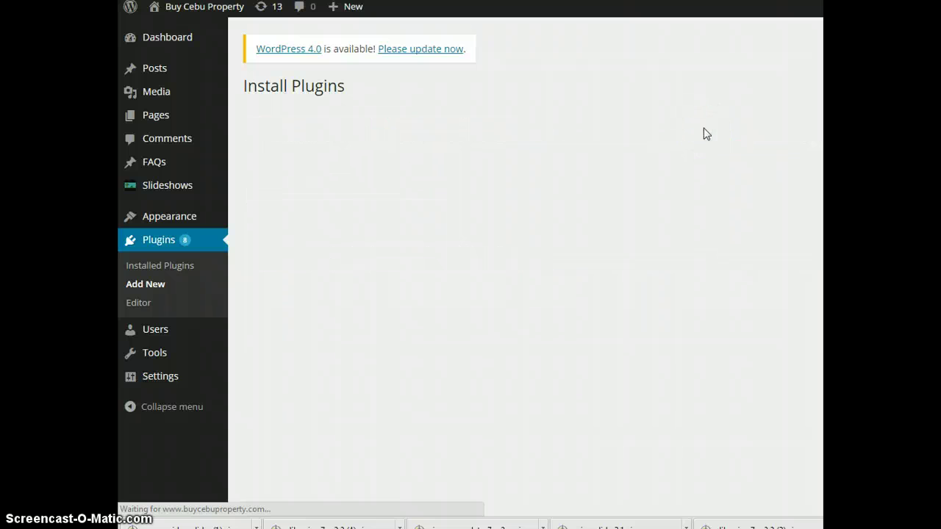
{"action": "left_click", "coordinate": [293, 193]}
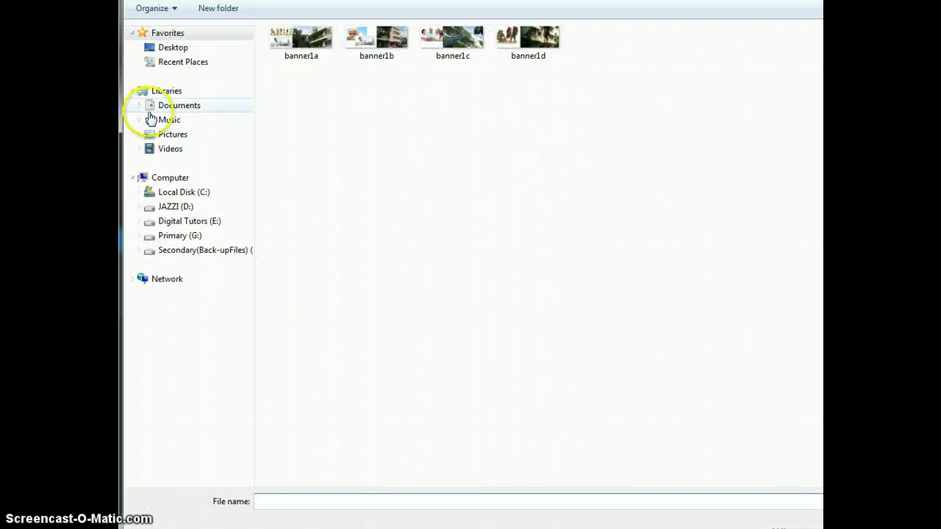
{"action": "mouse_move", "coordinate": [188, 82]}
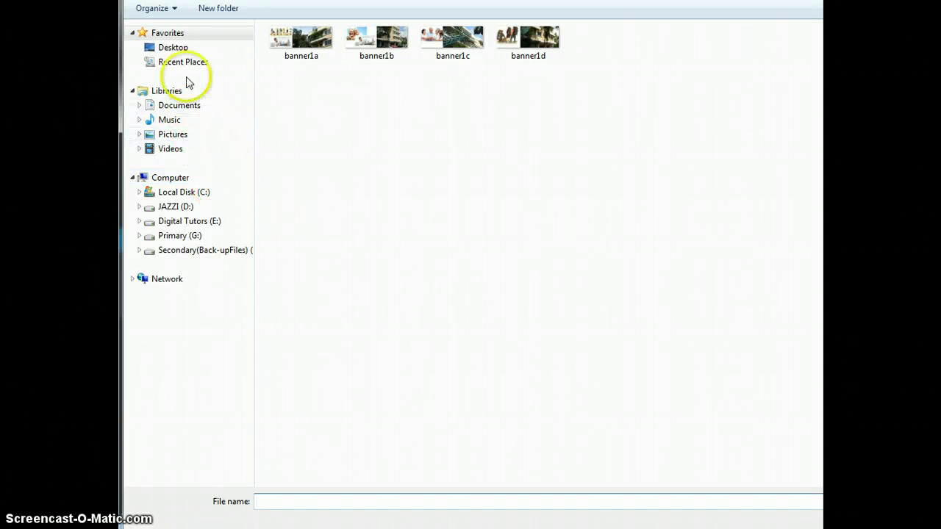
Step: Choose powr-video-slider (1).zip from Desktop > Cebuheadstart > Downloads for upload
{"action": "left_click", "coordinate": [180, 47]}
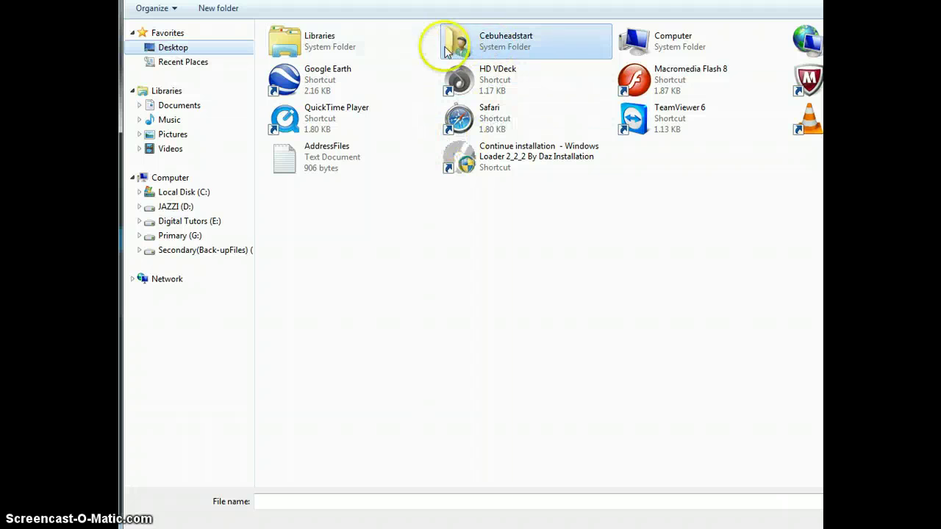
{"action": "double_click", "coordinate": [491, 44]}
{"action": "double_click", "coordinate": [398, 41]}
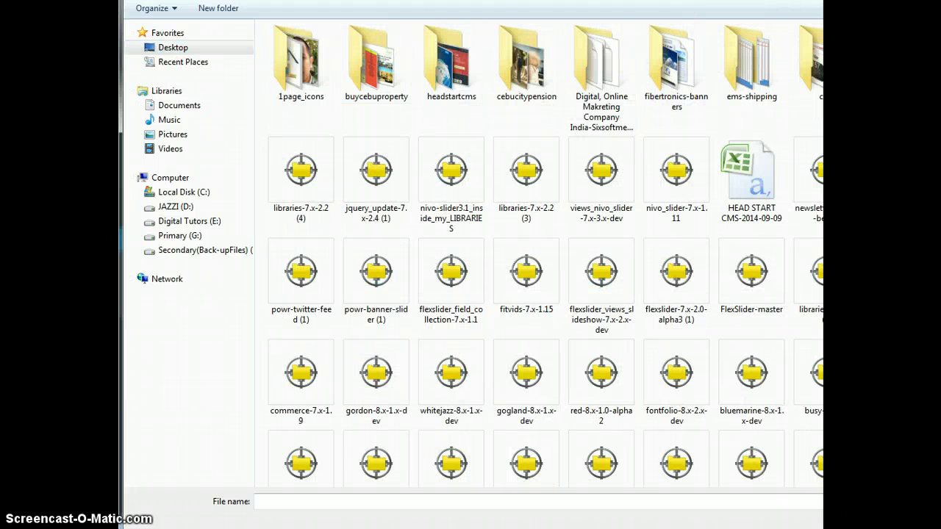
{"action": "left_click_drag", "start_coordinate": [738, 7], "coordinate": [387, 0]}
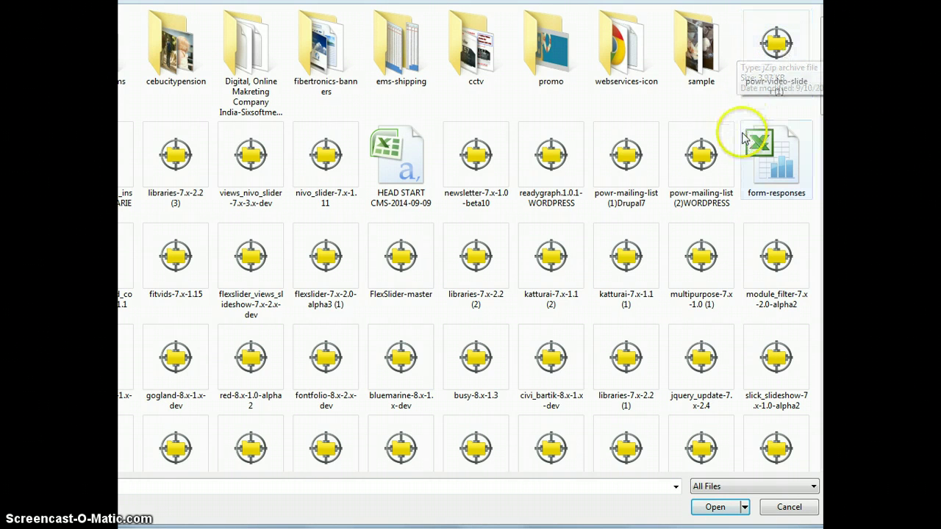
{"action": "left_click", "coordinate": [780, 46]}
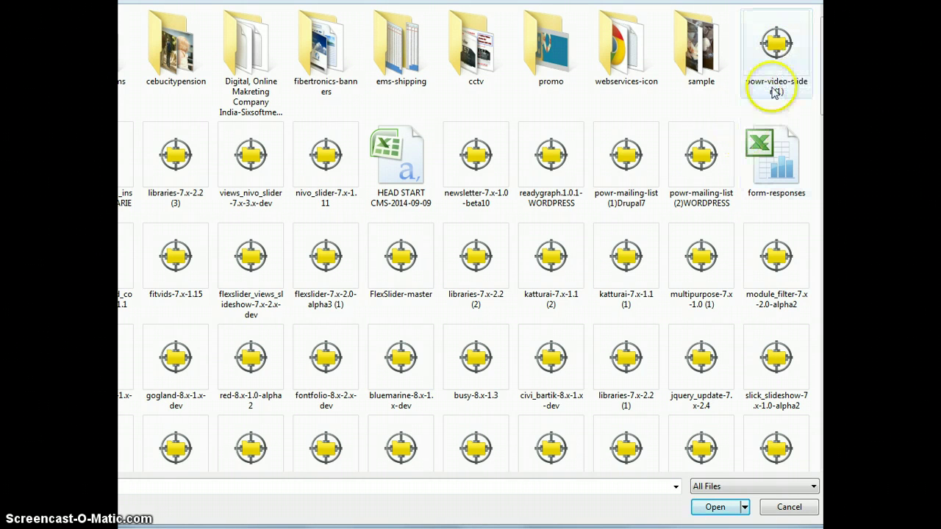
{"action": "double_click", "coordinate": [783, 43]}
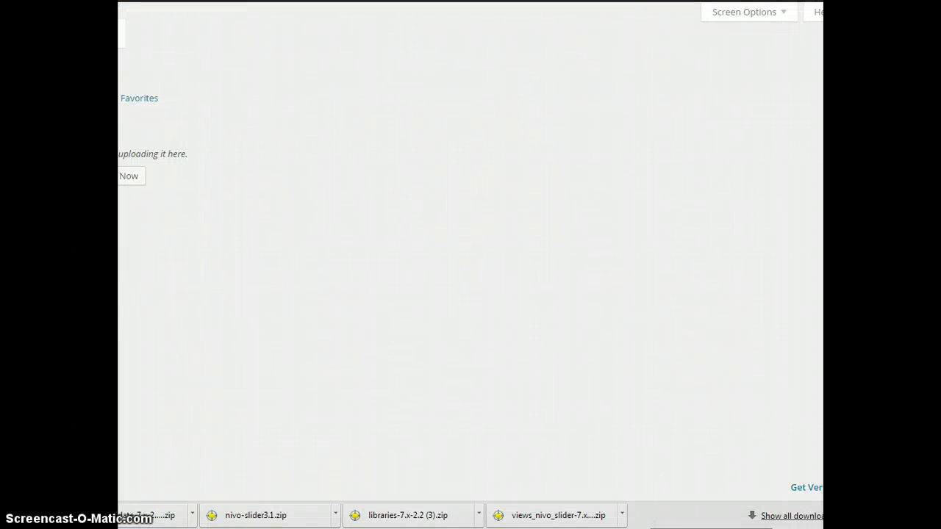
Step: Install the uploaded powr-video-slider zip and activate the plugin
{"action": "left_click", "coordinate": [133, 176]}
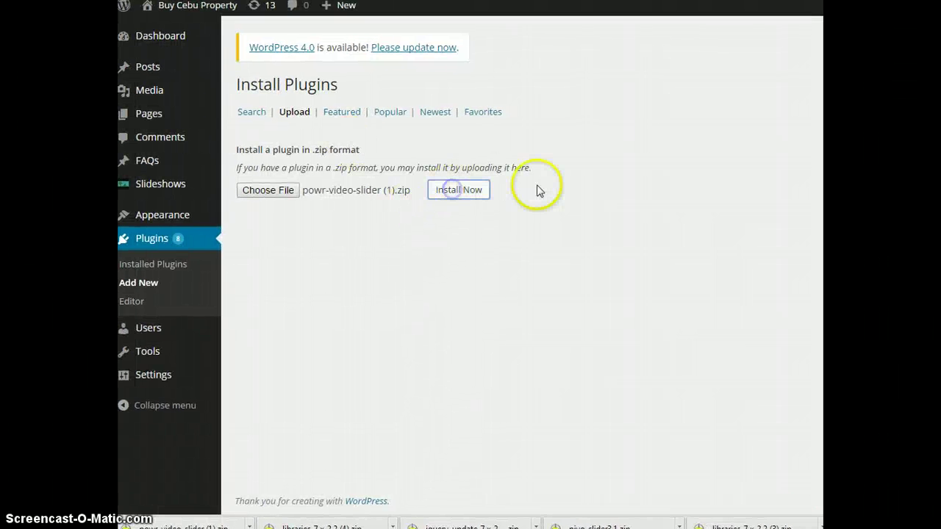
{"action": "left_click", "coordinate": [453, 191]}
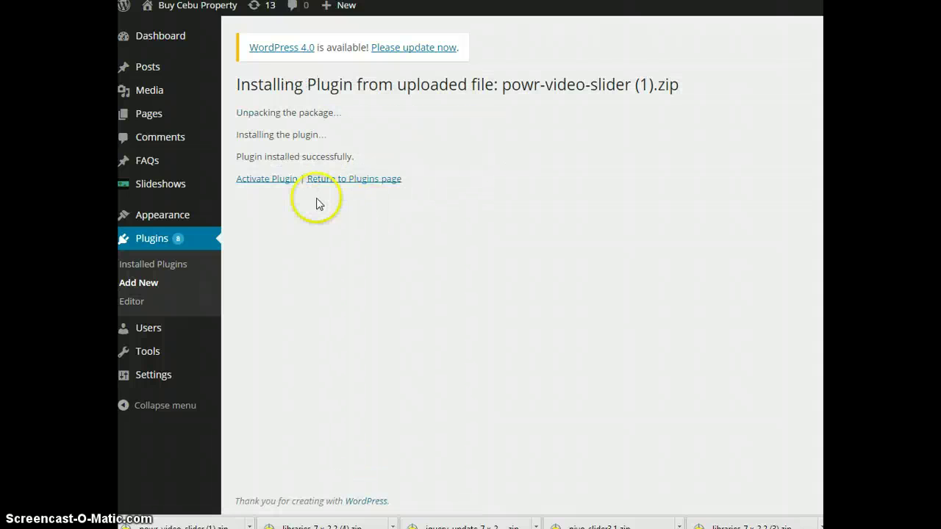
{"action": "left_click", "coordinate": [270, 180]}
{"action": "left_click", "coordinate": [475, 202]}
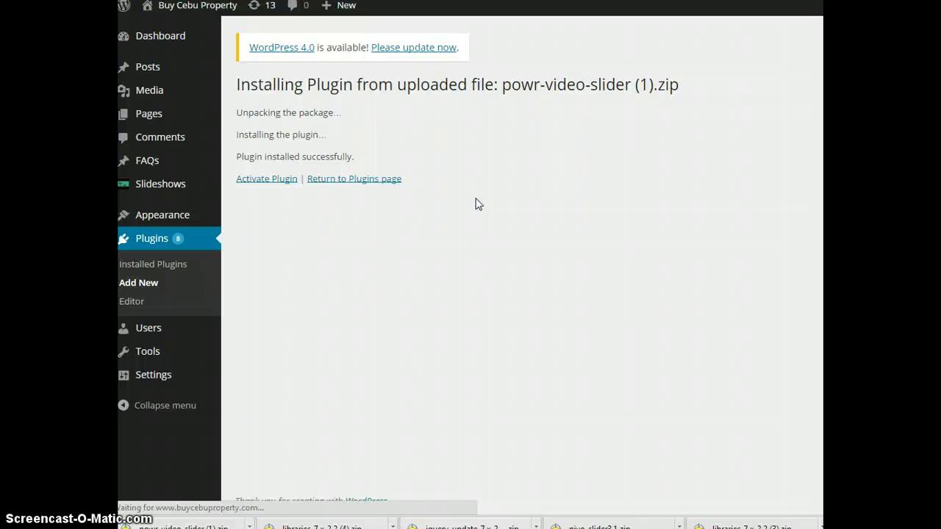
Step: Find POWr Video Slider in the plugin list and view its plugin code
{"action": "scroll", "coordinate": [555, 190], "scroll_direction": "down", "scroll_amount": 5}
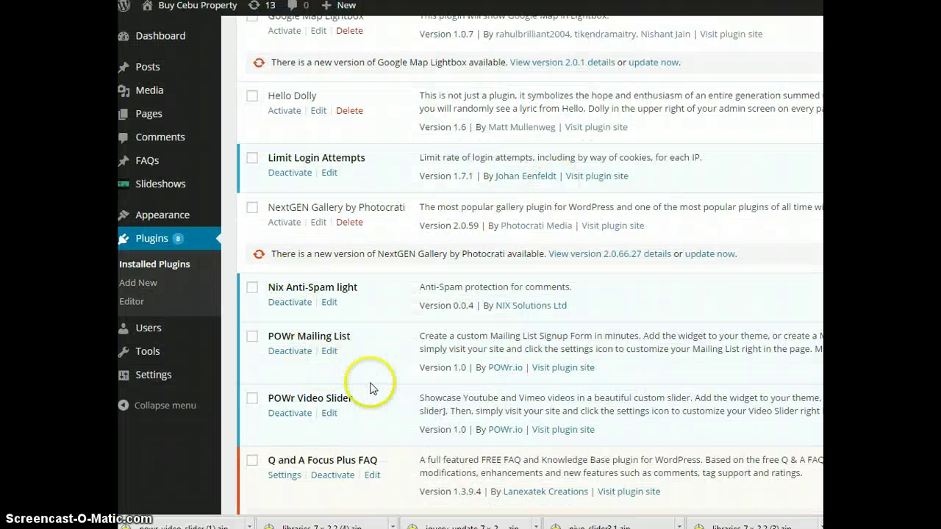
{"action": "scroll", "coordinate": [334, 401], "scroll_direction": "down", "scroll_amount": 2}
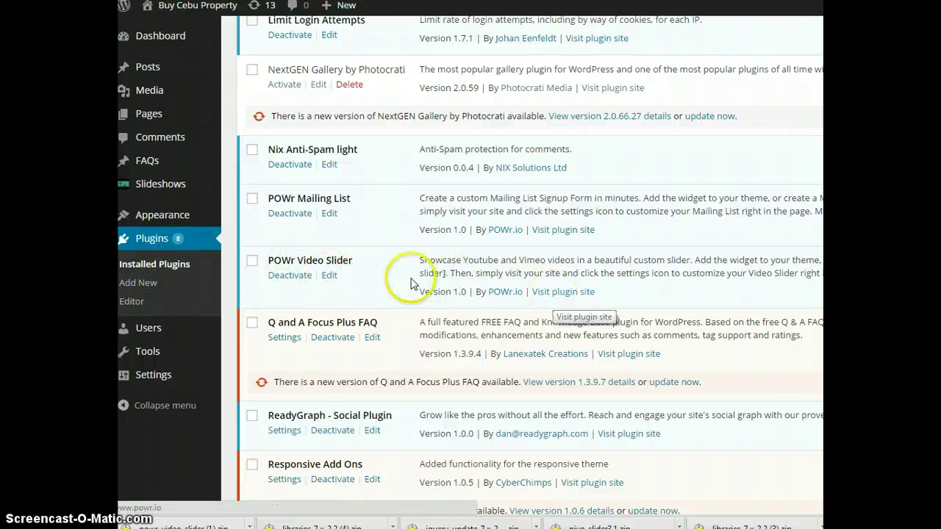
{"action": "left_click", "coordinate": [328, 277]}
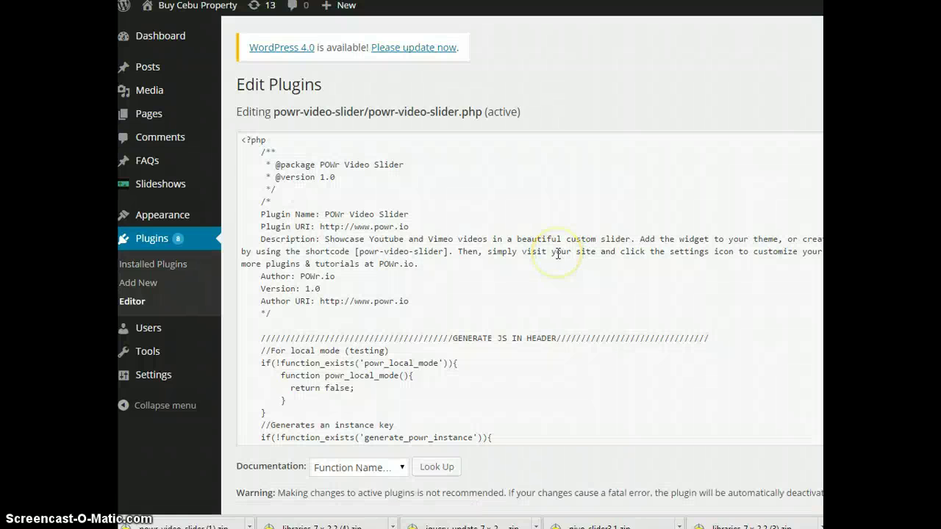
{"action": "scroll", "coordinate": [558, 254], "scroll_direction": "down", "scroll_amount": 5}
{"action": "scroll", "coordinate": [559, 258], "scroll_direction": "up", "scroll_amount": 5}
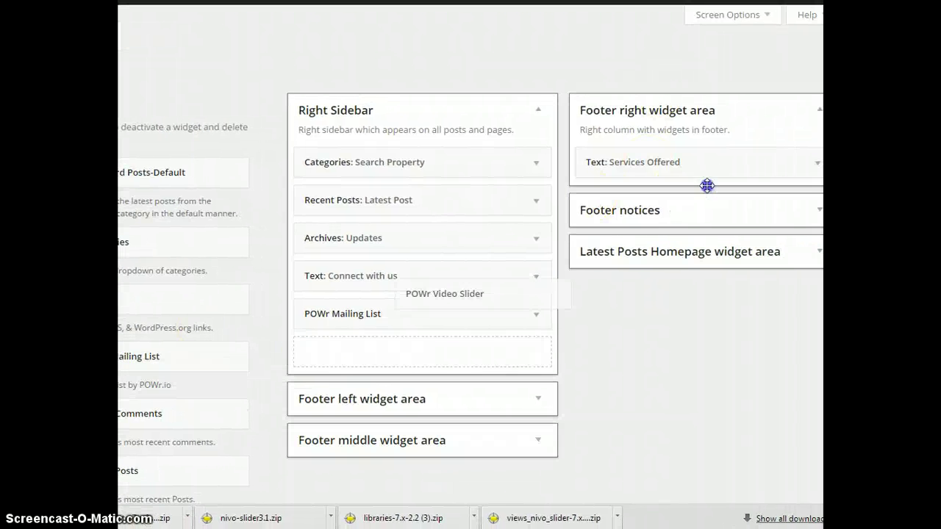
Step: Place the POWr Video Slider widget in Footer right below Services Offered and save it
{"action": "left_click_drag", "start_coordinate": [710, 174], "coordinate": [684, 193]}
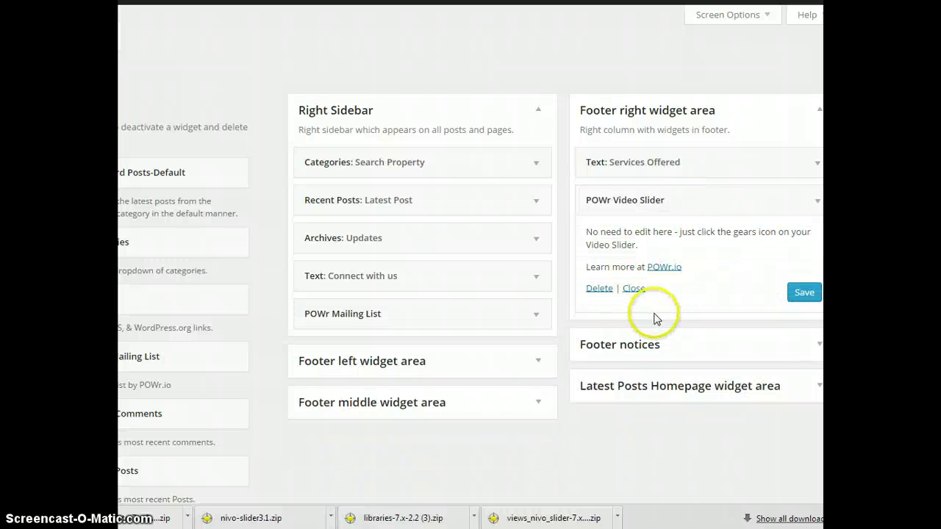
{"action": "left_click", "coordinate": [802, 294]}
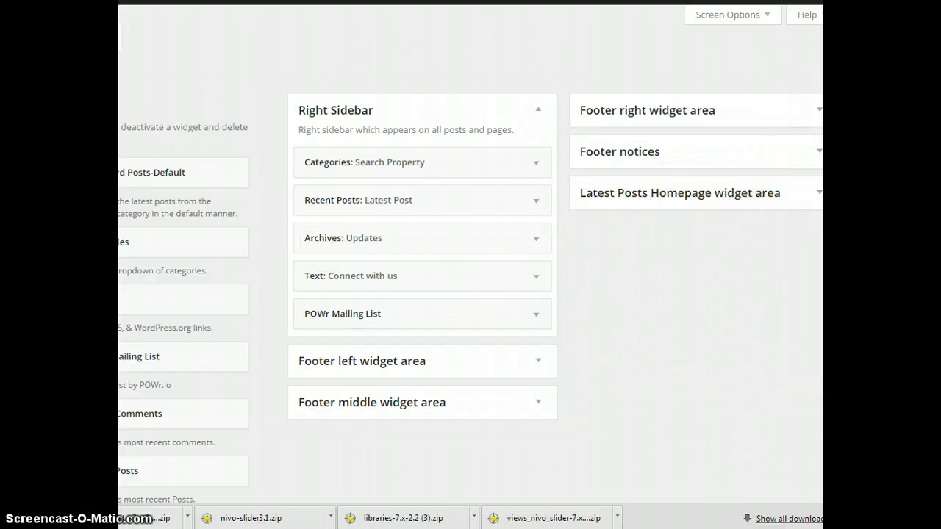
{"action": "left_click", "coordinate": [815, 111]}
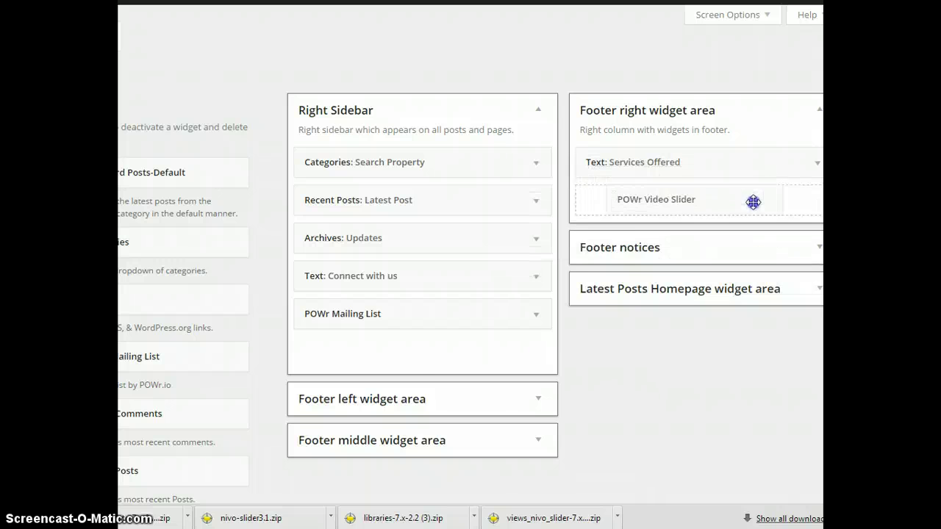
{"action": "left_click_drag", "start_coordinate": [88, 413], "coordinate": [659, 182]}
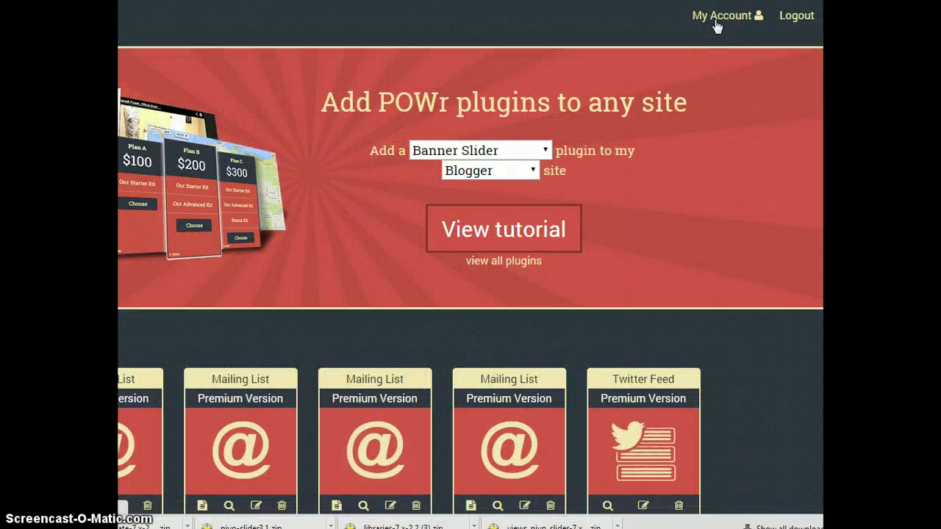
Step: Check POWr.io's Logout and My Account options, then return to the WordPress Widgets page
{"action": "left_click", "coordinate": [792, 21]}
{"action": "left_click", "coordinate": [729, 23]}
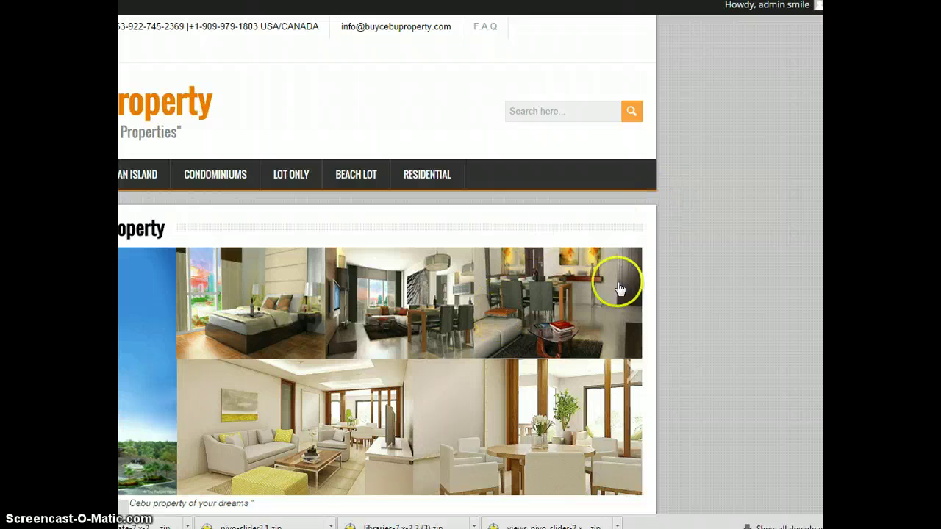
Step: Load the footer slider's sample video, dismiss the signup popup, and open slider settings
{"action": "scroll", "coordinate": [620, 289], "scroll_direction": "down", "scroll_amount": 10}
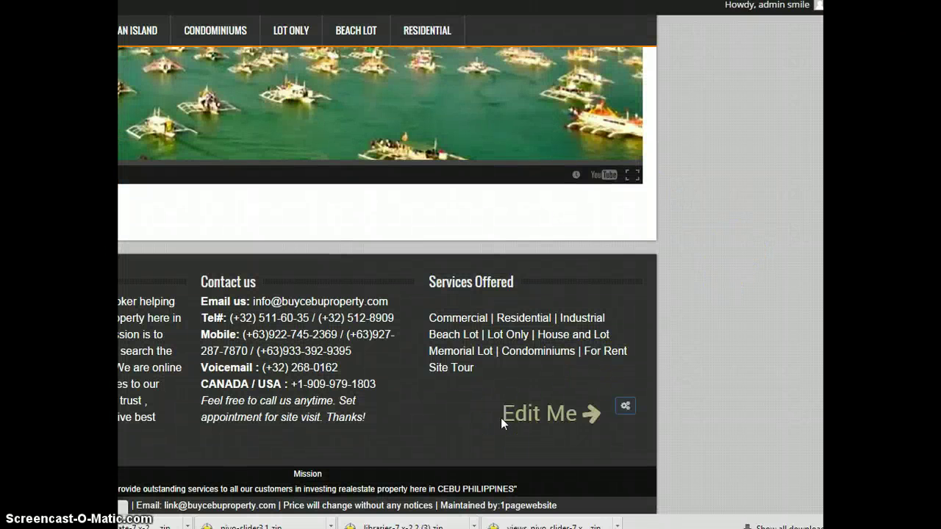
{"action": "left_click", "coordinate": [538, 431]}
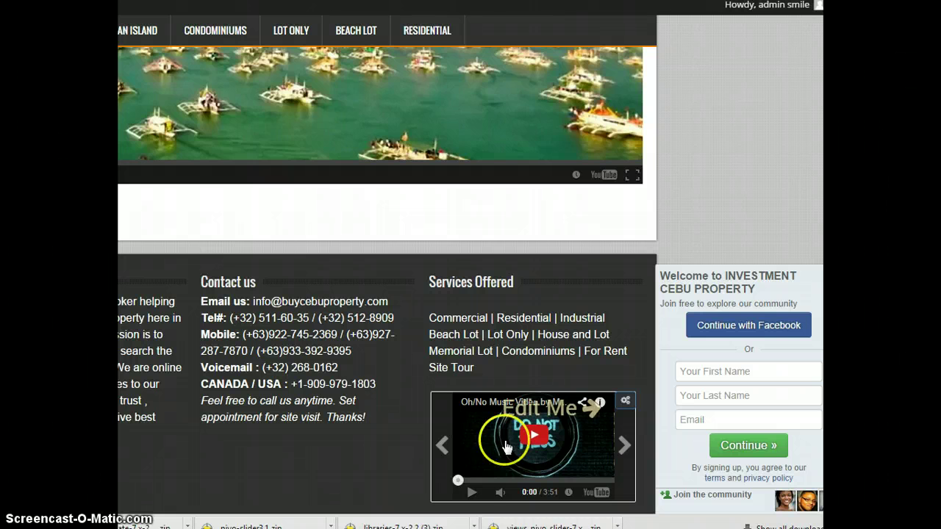
{"action": "left_click", "coordinate": [634, 389]}
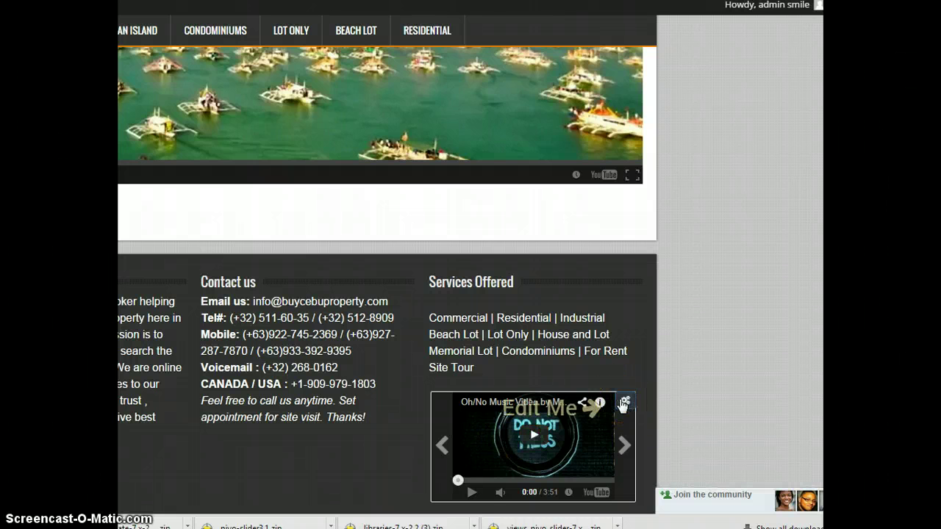
{"action": "left_click", "coordinate": [624, 404]}
Step: Delete both sample videos, including Do Not Press, and focus the empty video address field
{"action": "left_click", "coordinate": [597, 342]}
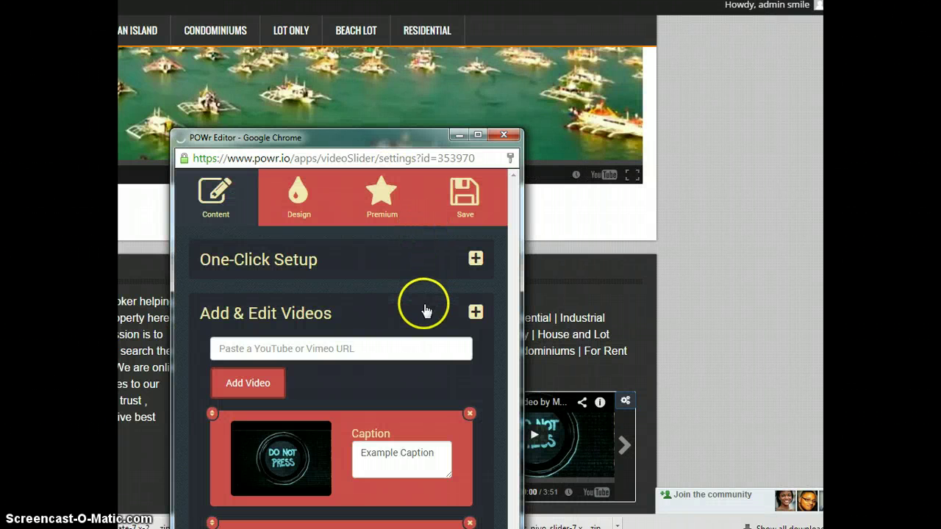
{"action": "left_click", "coordinate": [335, 348]}
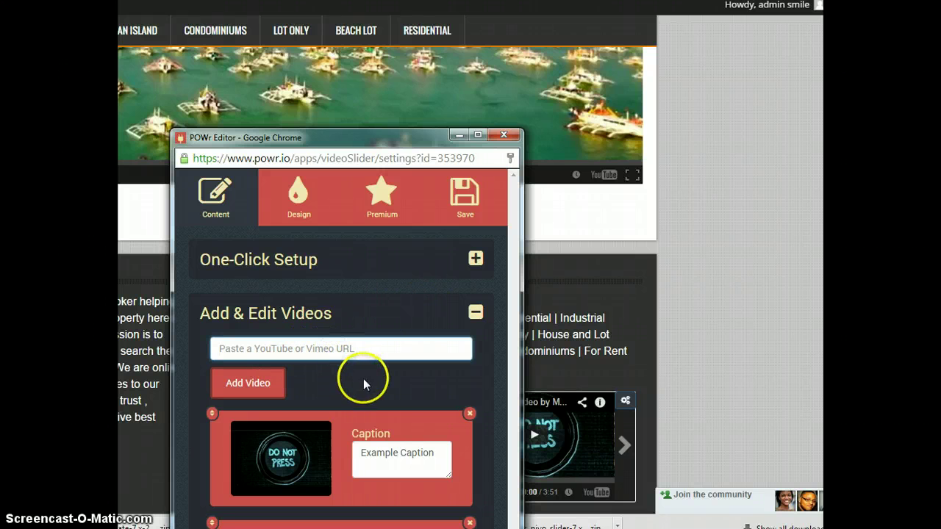
{"action": "left_click_drag", "start_coordinate": [403, 141], "coordinate": [420, 33]}
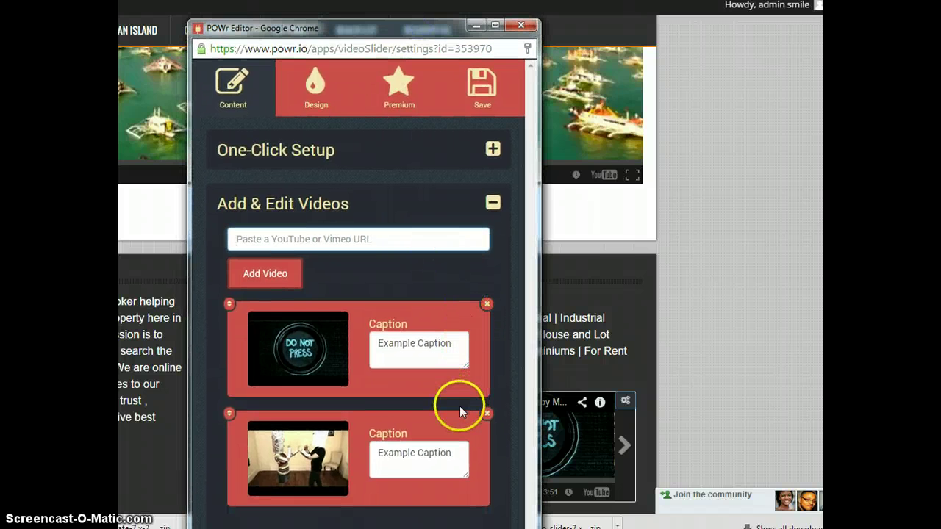
{"action": "left_click", "coordinate": [486, 304]}
{"action": "left_click", "coordinate": [487, 304]}
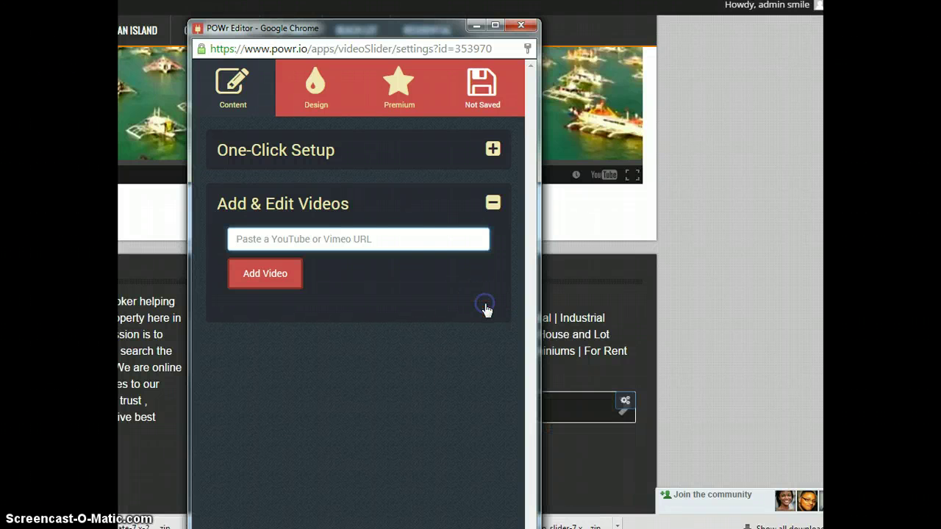
{"action": "left_click", "coordinate": [410, 239]}
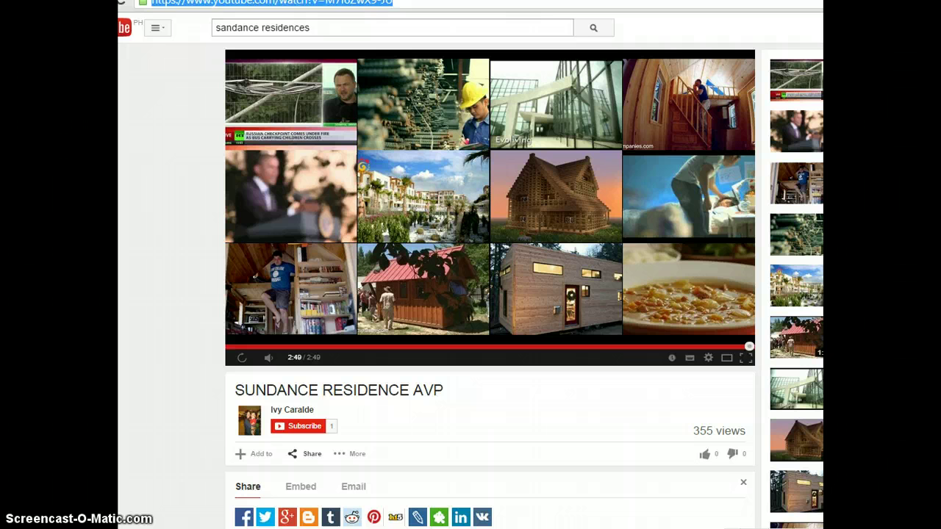
Step: Copy the SUNDANCE RESIDENCE AVP video's YouTube address and return to the property site tab
{"action": "left_click", "coordinate": [231, 13]}
{"action": "right_click", "coordinate": [232, 14]}
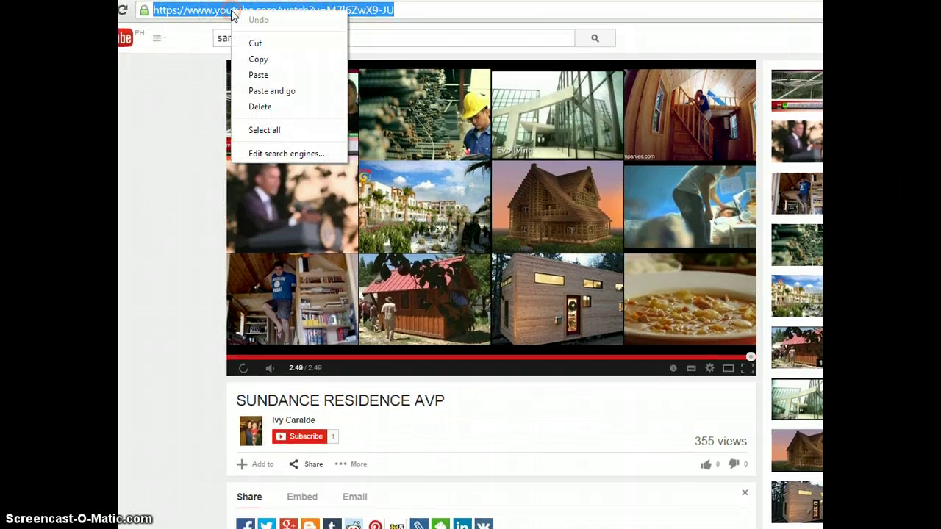
{"action": "left_click", "coordinate": [277, 58]}
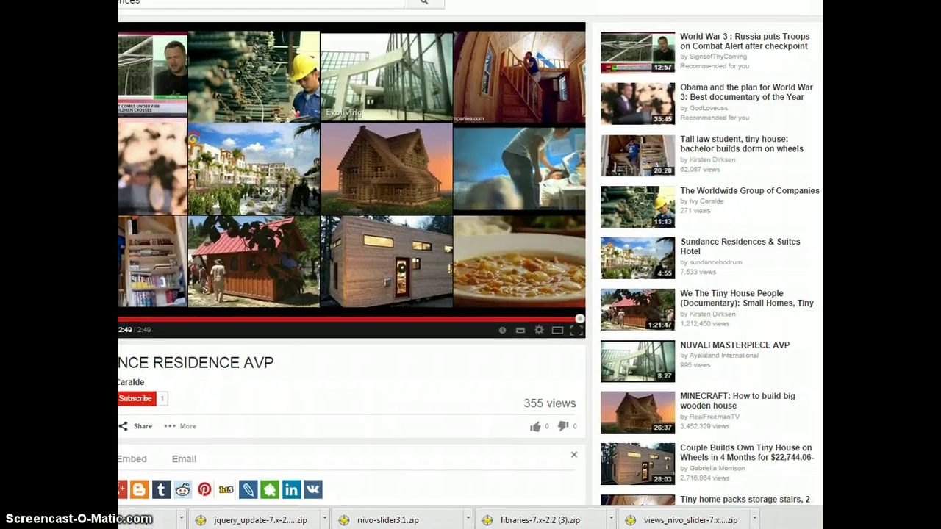
{"action": "key", "text": "ctrl+Tab"}
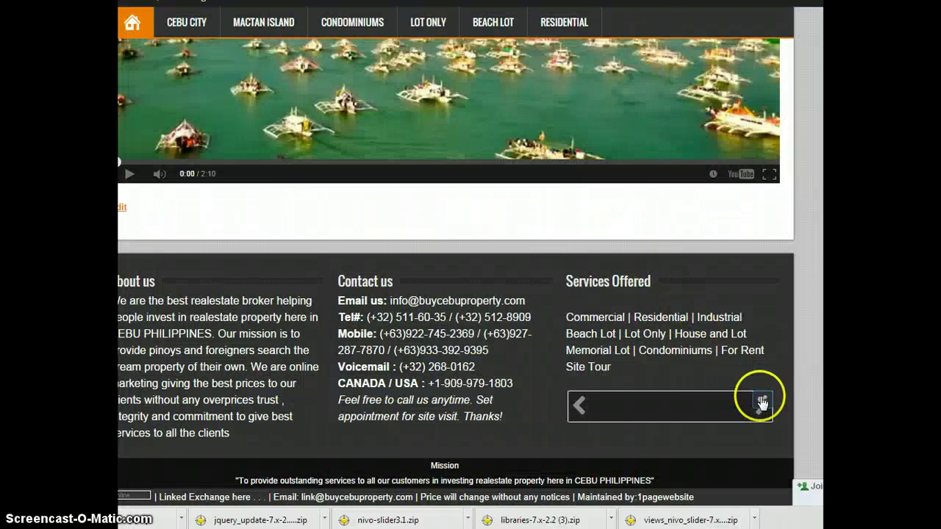
Step: Reopen the slider editor, paste the Sundance Residence address and add it as the only video
{"action": "left_click", "coordinate": [763, 401]}
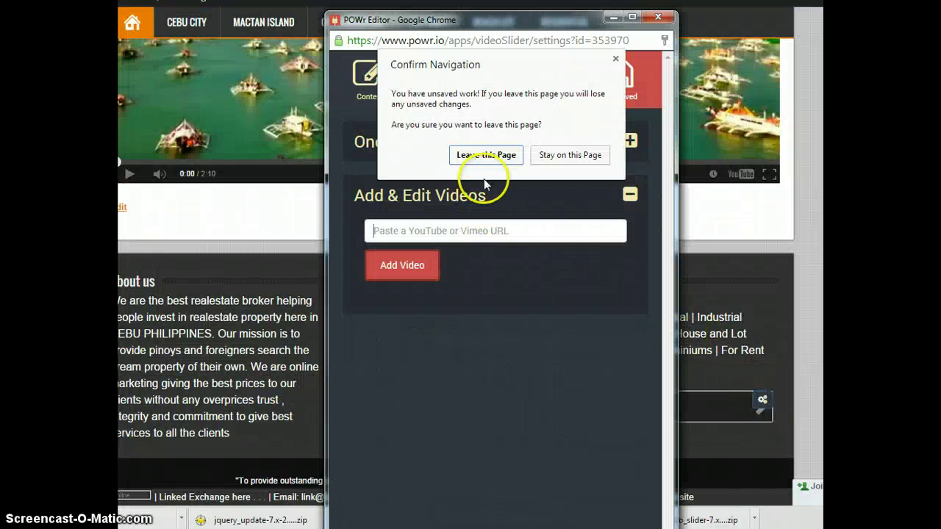
{"action": "left_click", "coordinate": [559, 154]}
{"action": "left_click", "coordinate": [537, 157]}
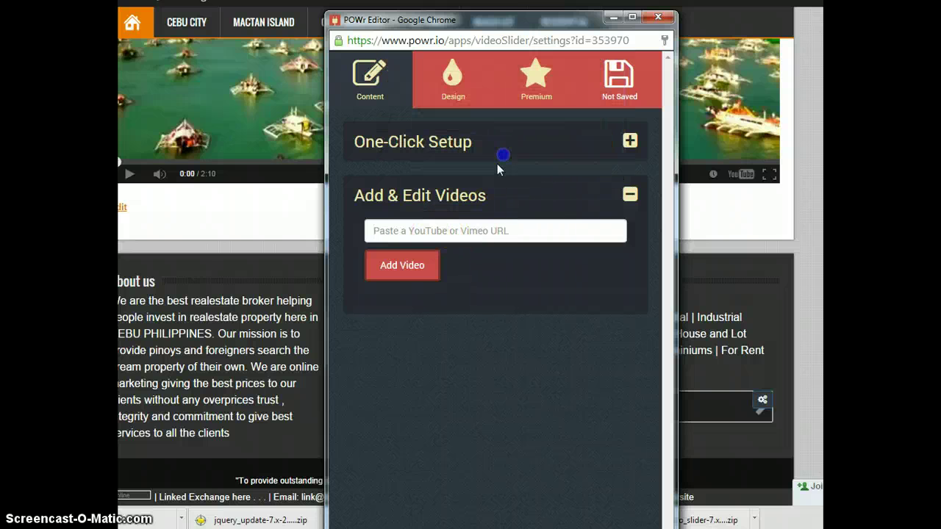
{"action": "left_click", "coordinate": [404, 238]}
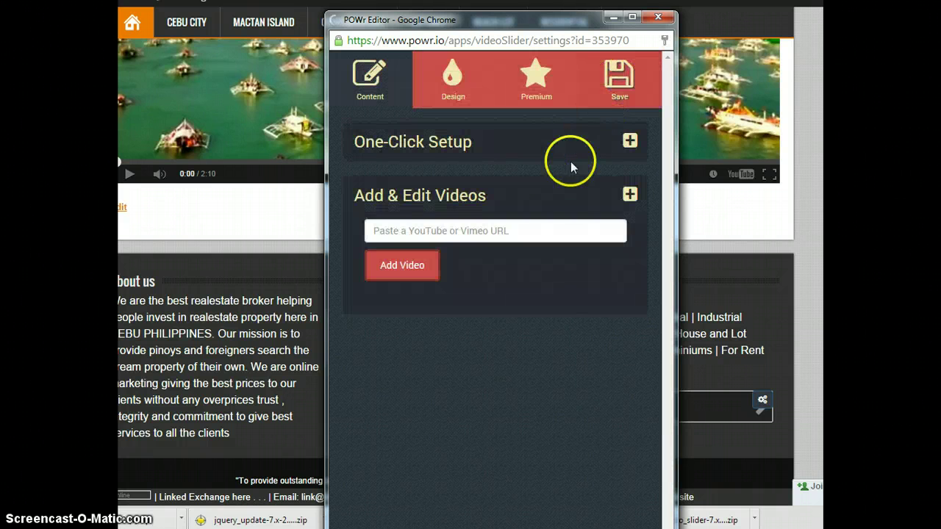
{"action": "left_click", "coordinate": [433, 224]}
{"action": "right_click", "coordinate": [434, 225]}
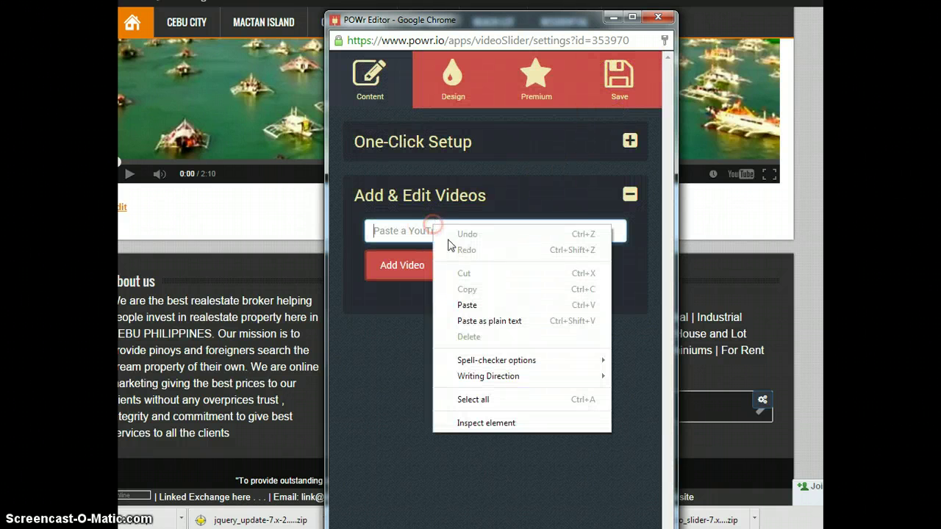
{"action": "left_click", "coordinate": [484, 300]}
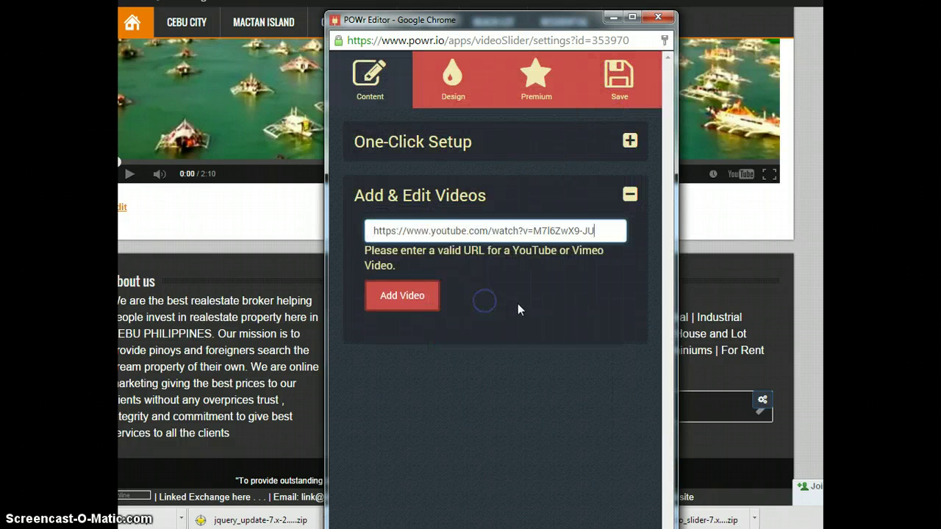
{"action": "left_click", "coordinate": [421, 297]}
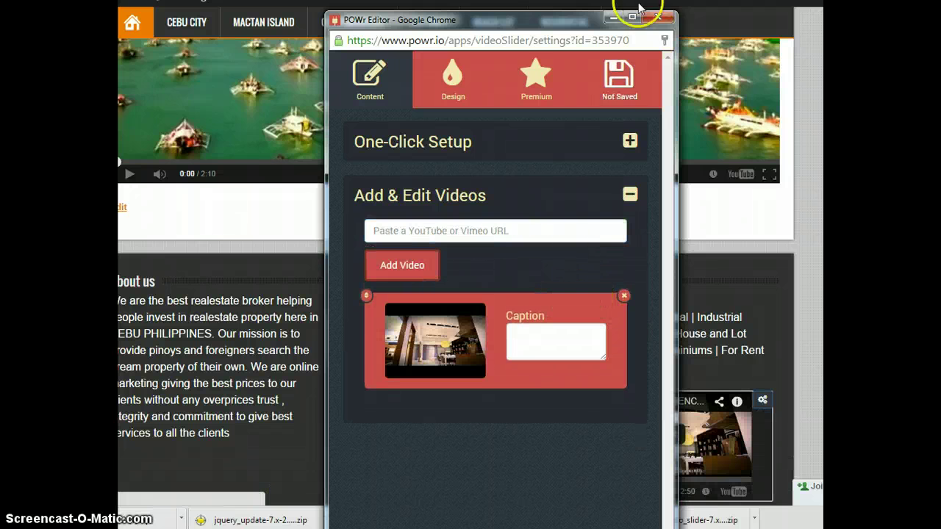
{"action": "left_click_drag", "start_coordinate": [560, 25], "coordinate": [412, 20]}
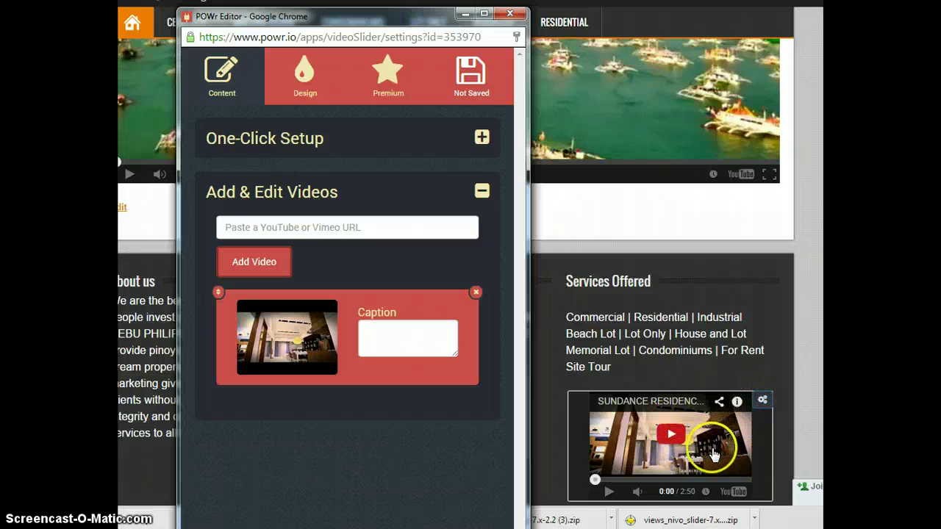
{"action": "left_click", "coordinate": [405, 328]}
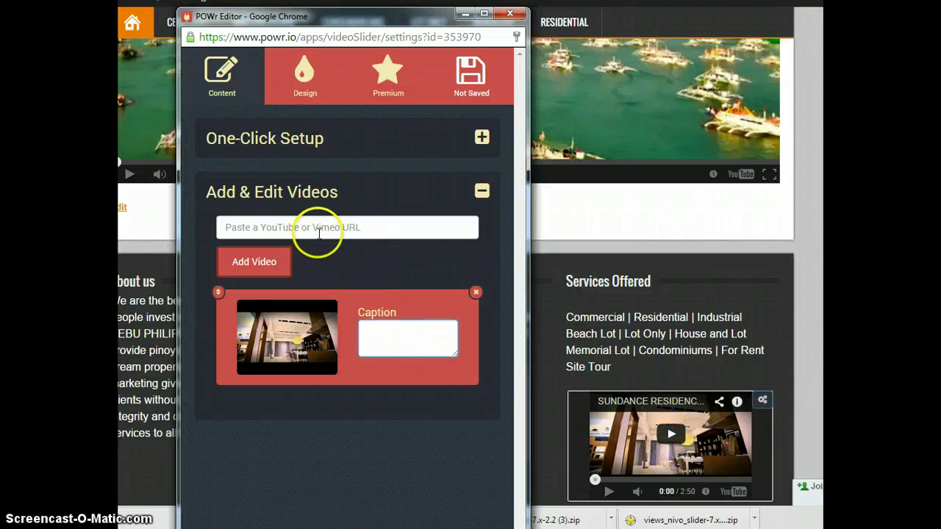
Step: Copy The Worldwide Group of Companies video's YouTube address, pause it, and return to the site
{"action": "left_click", "coordinate": [350, 225]}
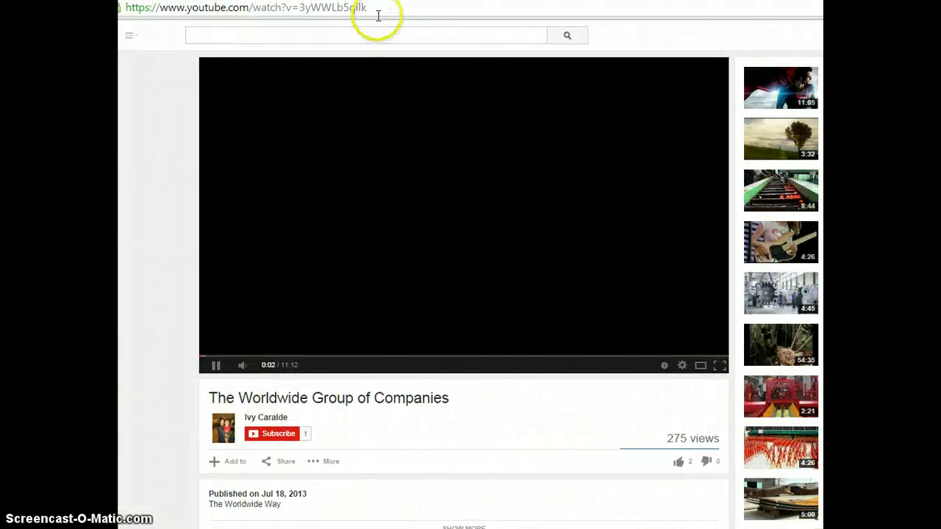
{"action": "left_click", "coordinate": [367, 7]}
{"action": "right_click", "coordinate": [289, 9]}
{"action": "left_click", "coordinate": [321, 55]}
{"action": "left_click", "coordinate": [218, 389]}
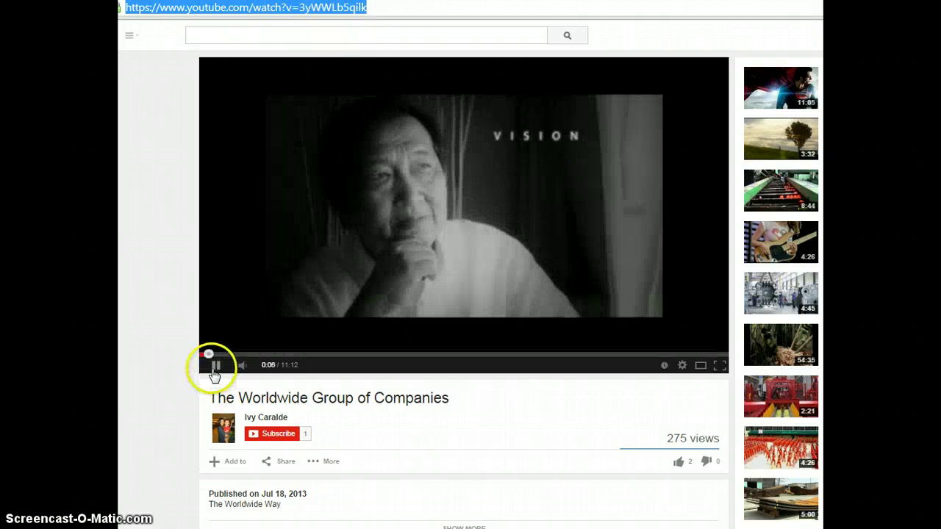
{"action": "left_click", "coordinate": [213, 365]}
{"action": "left_click", "coordinate": [801, 6]}
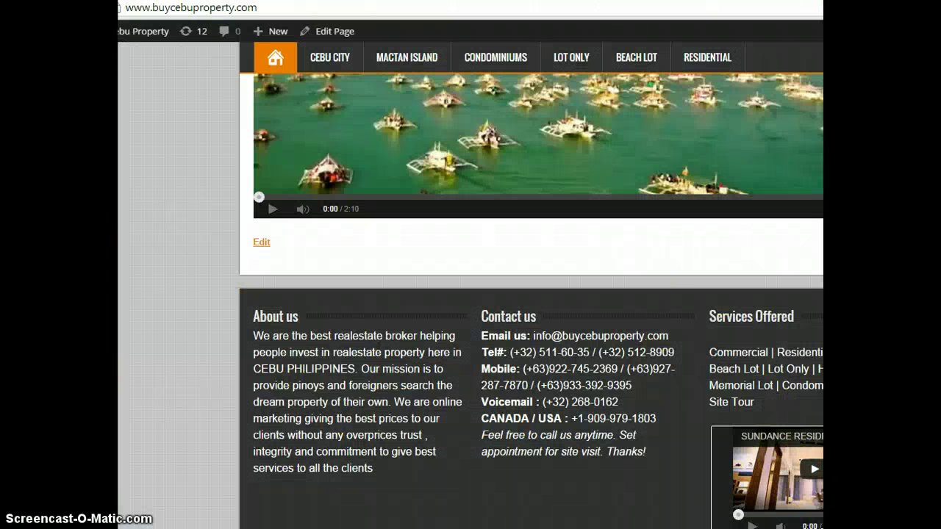
Step: Paste the Worldwide Group video address into the reopened editor and add it to the slider
{"action": "left_click", "coordinate": [460, 184]}
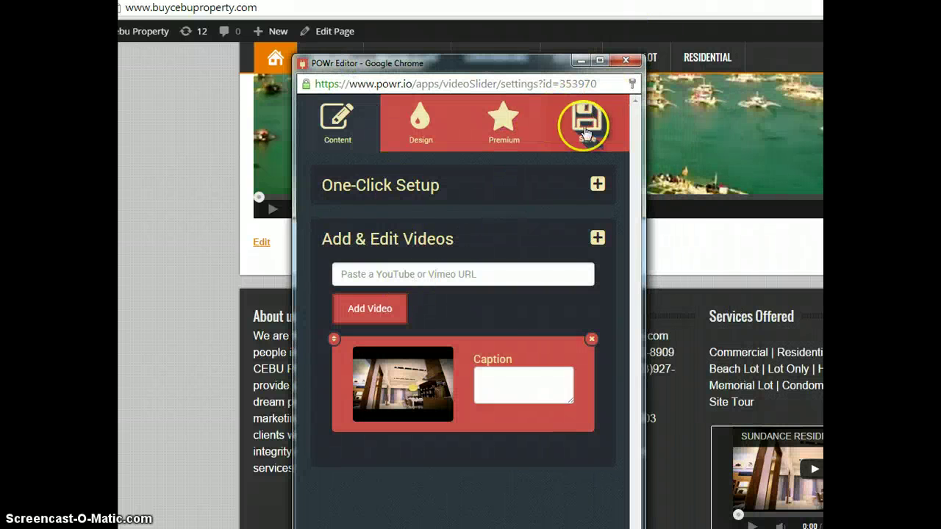
{"action": "left_click", "coordinate": [456, 280]}
{"action": "right_click", "coordinate": [456, 283]}
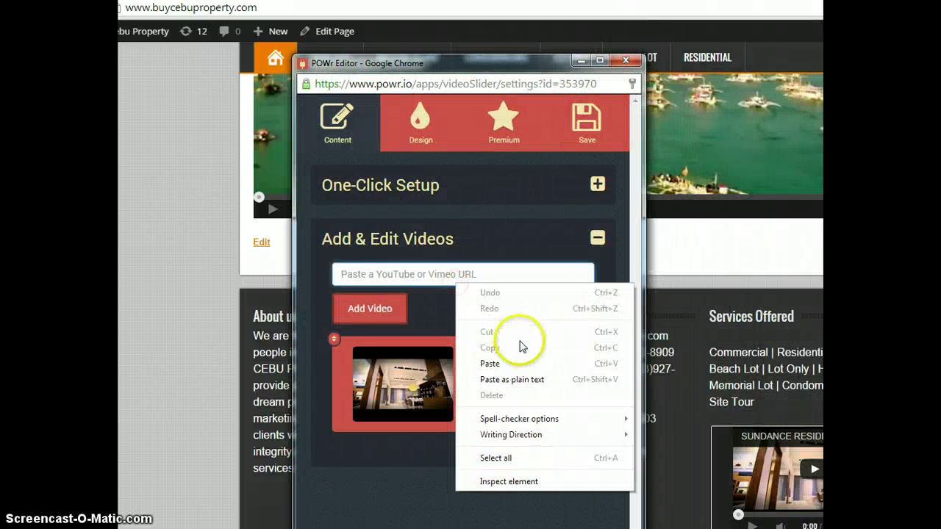
{"action": "left_click", "coordinate": [525, 361]}
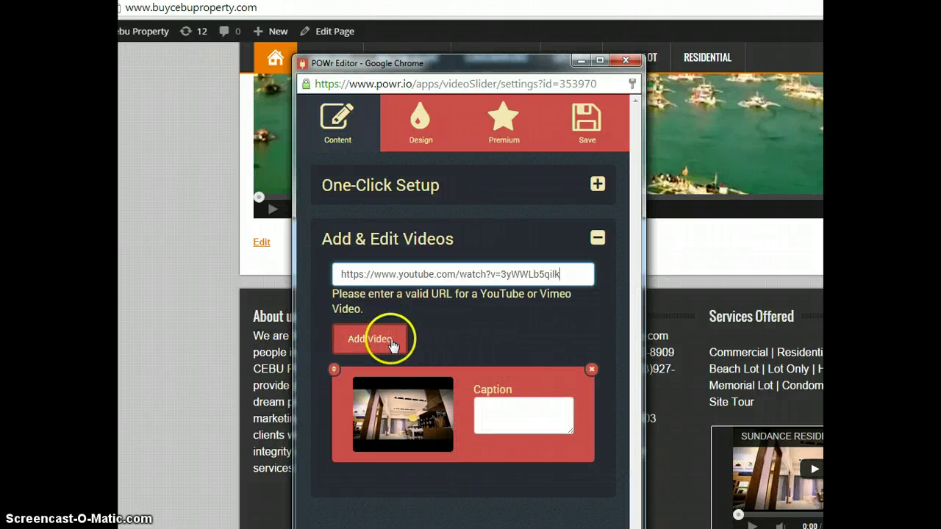
{"action": "left_click", "coordinate": [391, 335]}
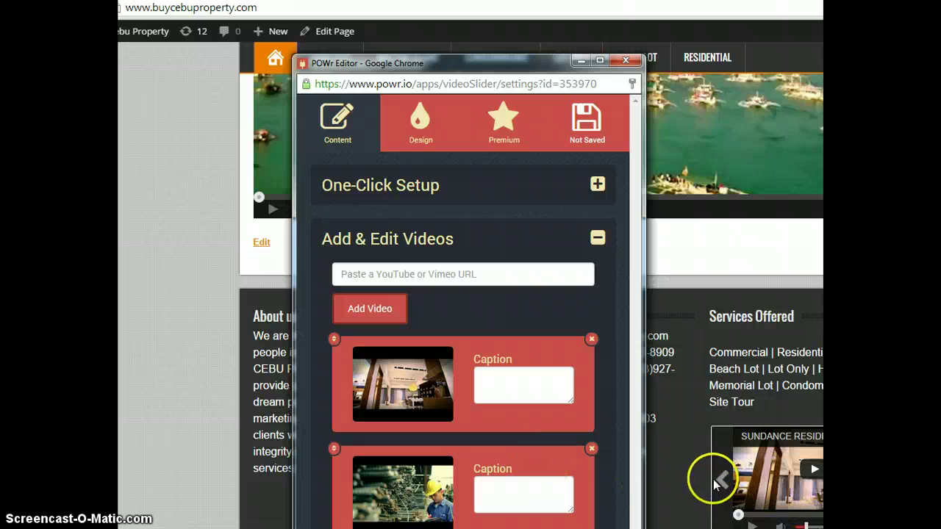
Step: Save the slider changes and move the editor aside
{"action": "left_click", "coordinate": [585, 114]}
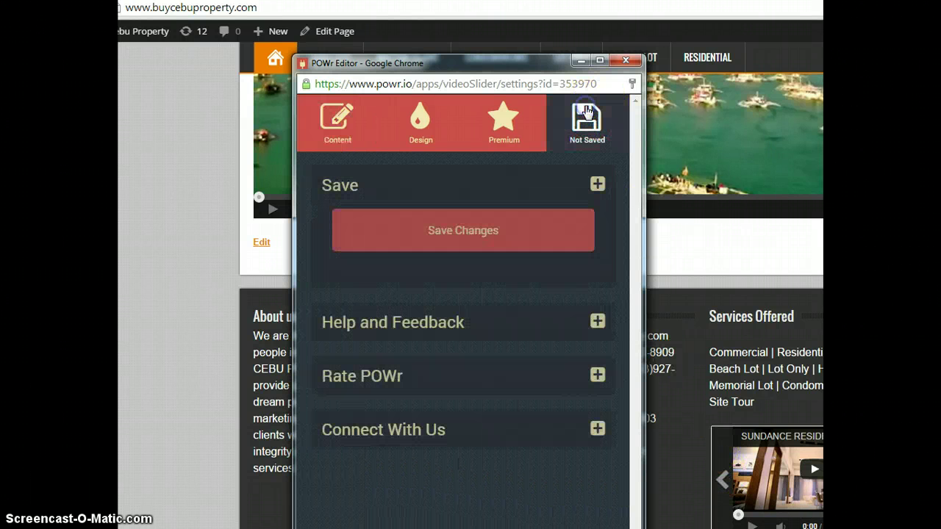
{"action": "left_click", "coordinate": [456, 241]}
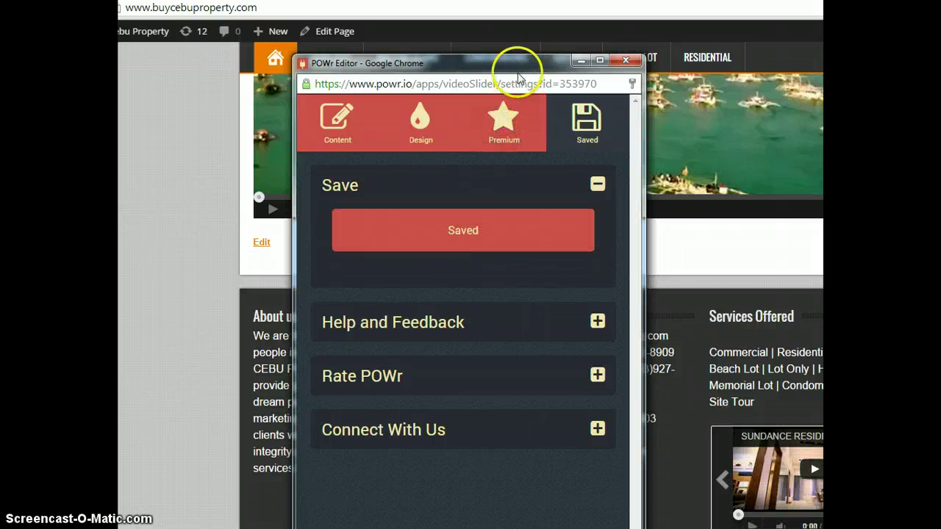
{"action": "mouse_move", "coordinate": [518, 74]}
{"action": "left_mouse_down"}
{"action": "mouse_move", "coordinate": [666, 83]}
{"action": "mouse_move", "coordinate": [572, 80]}
{"action": "left_mouse_up"}
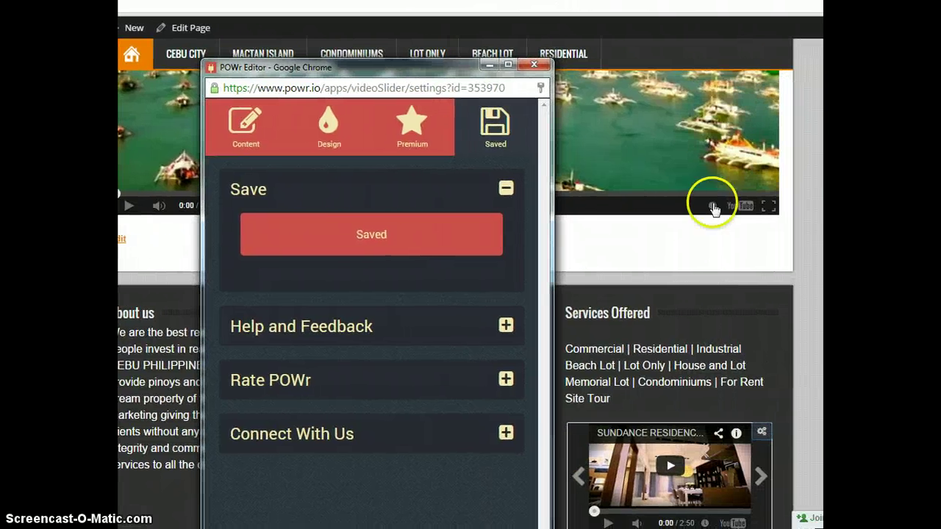
Step: Advance the footer slider to its next video and scroll through the front page
{"action": "left_click", "coordinate": [578, 476]}
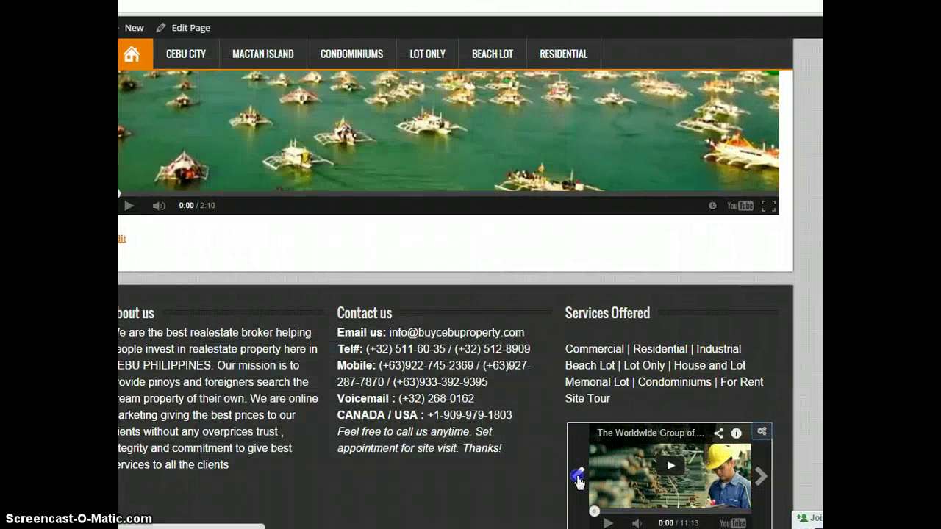
{"action": "left_click", "coordinate": [762, 478]}
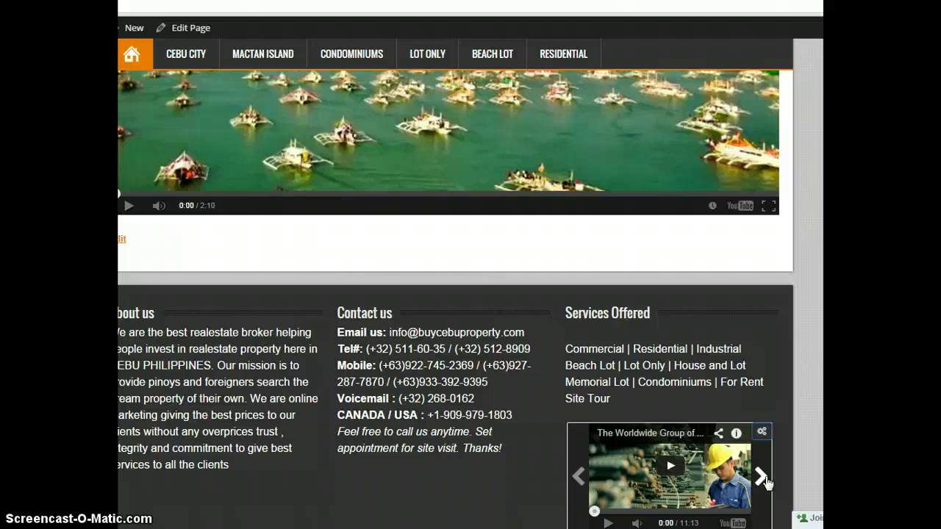
{"action": "scroll", "coordinate": [750, 456], "scroll_direction": "up", "scroll_amount": 8}
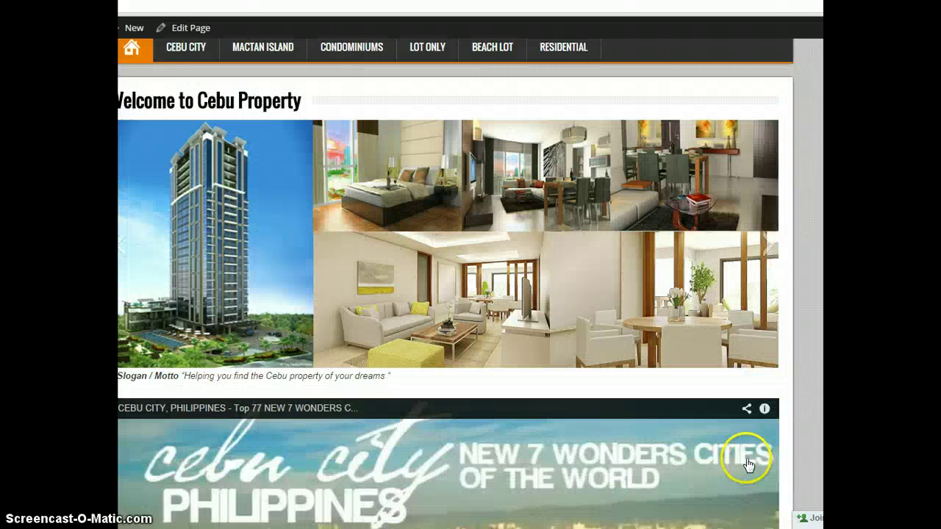
{"action": "scroll", "coordinate": [706, 422], "scroll_direction": "down", "scroll_amount": 2}
{"action": "scroll", "coordinate": [735, 360], "scroll_direction": "down", "scroll_amount": 4}
{"action": "scroll", "coordinate": [661, 340], "scroll_direction": "up", "scroll_amount": 1}
{"action": "scroll", "coordinate": [515, 221], "scroll_direction": "up", "scroll_amount": 1}
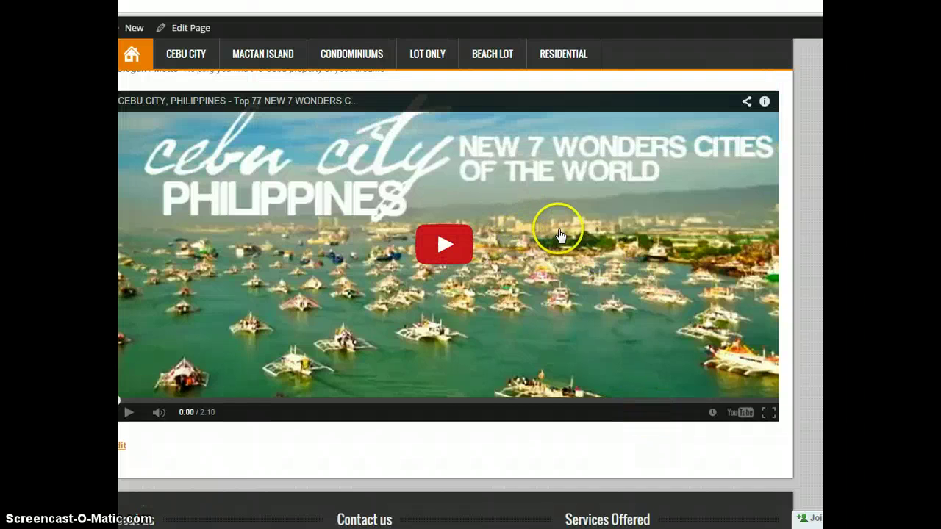
{"action": "scroll", "coordinate": [647, 367], "scroll_direction": "down", "scroll_amount": 3}
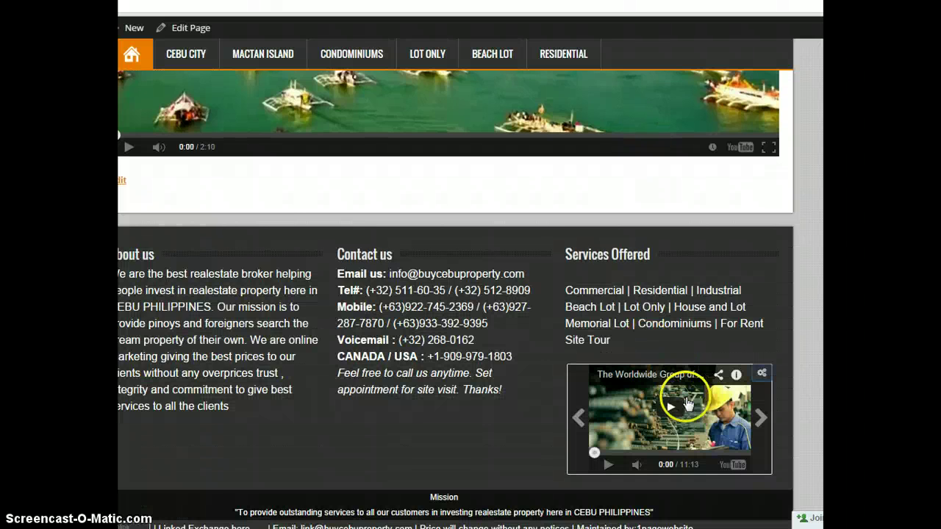
{"action": "scroll", "coordinate": [672, 392], "scroll_direction": "up", "scroll_amount": 2}
{"action": "scroll", "coordinate": [672, 390], "scroll_direction": "up", "scroll_amount": 3}
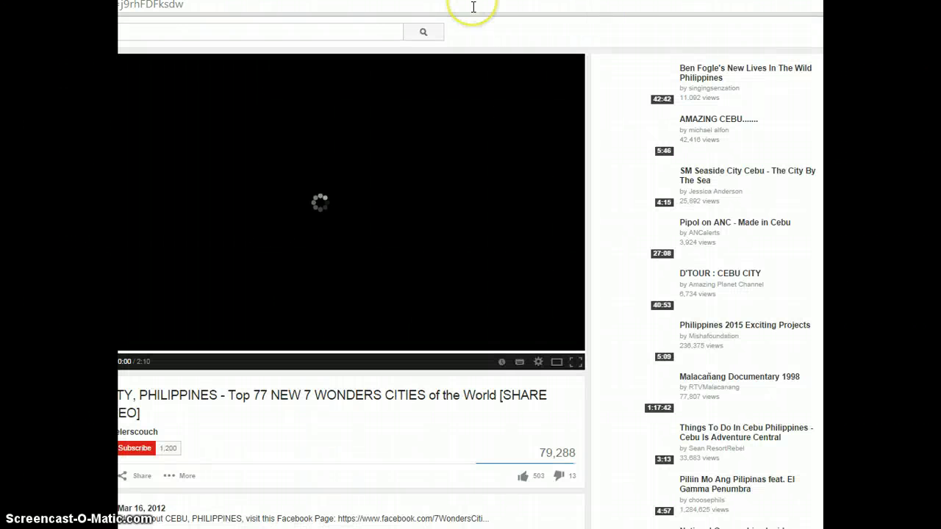
Step: Pause the ad and copy the Cebu City New 7 Wonders video's YouTube address
{"action": "left_click", "coordinate": [473, 7]}
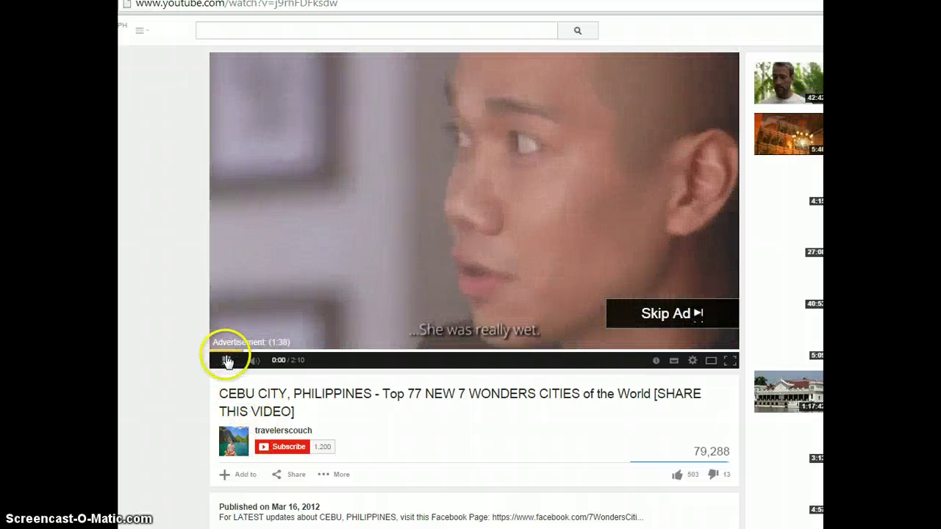
{"action": "left_click", "coordinate": [227, 361]}
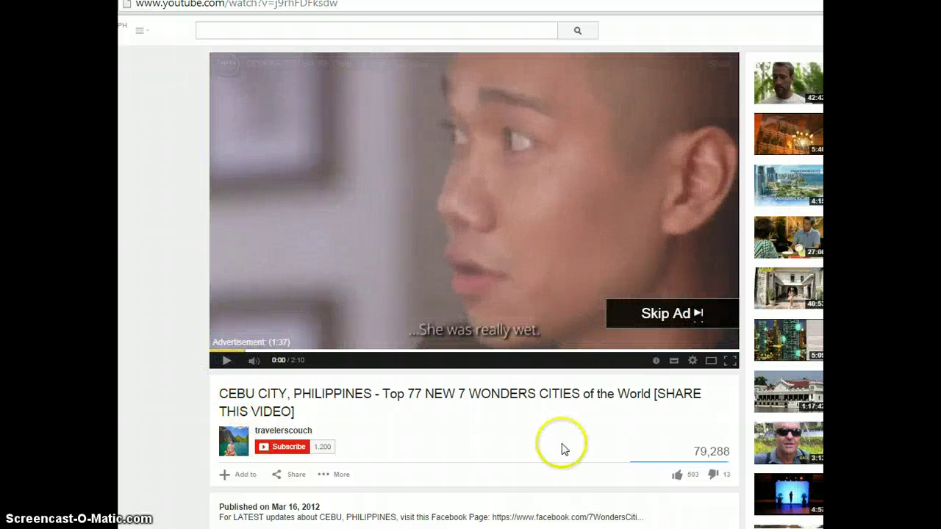
{"action": "left_click", "coordinate": [284, 13]}
{"action": "right_click", "coordinate": [285, 7]}
{"action": "left_click", "coordinate": [316, 53]}
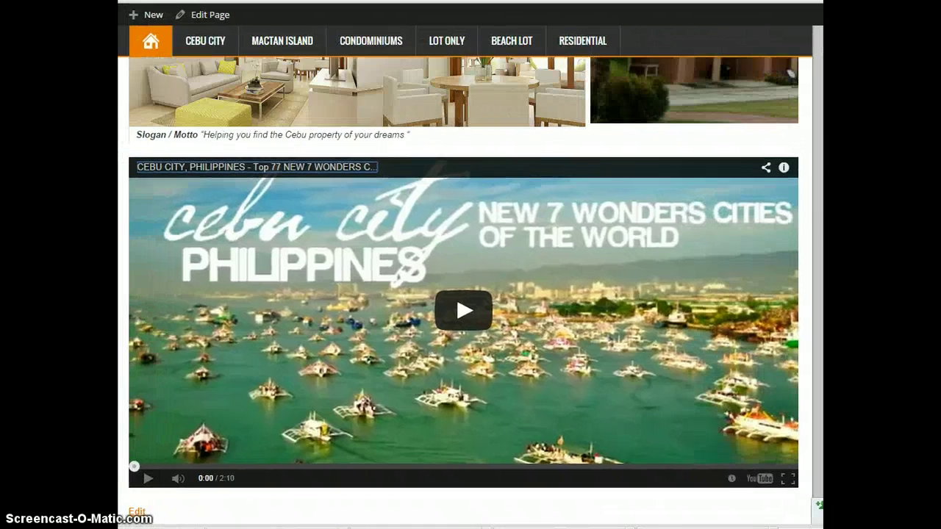
Step: Scroll to the footer and open the video slider's POWr Editor
{"action": "scroll", "coordinate": [808, 294], "scroll_direction": "down", "scroll_amount": 5}
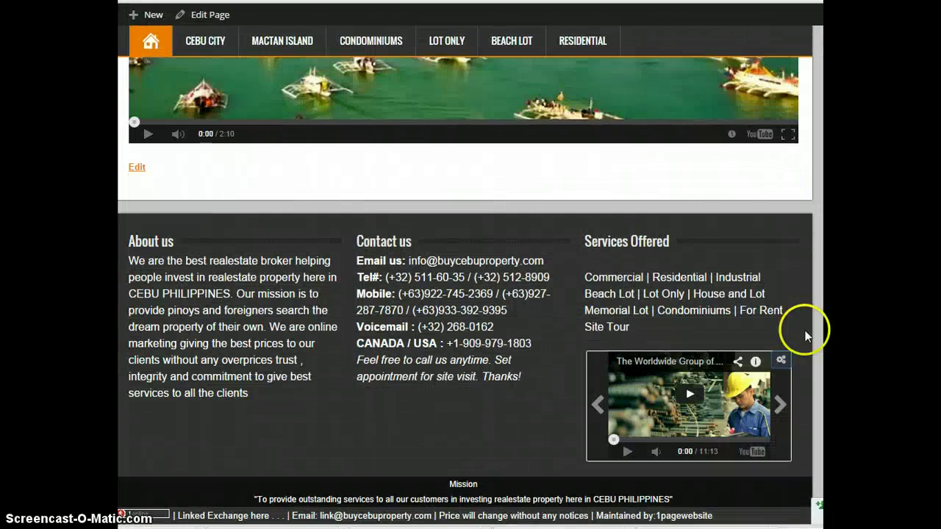
{"action": "left_click", "coordinate": [779, 362]}
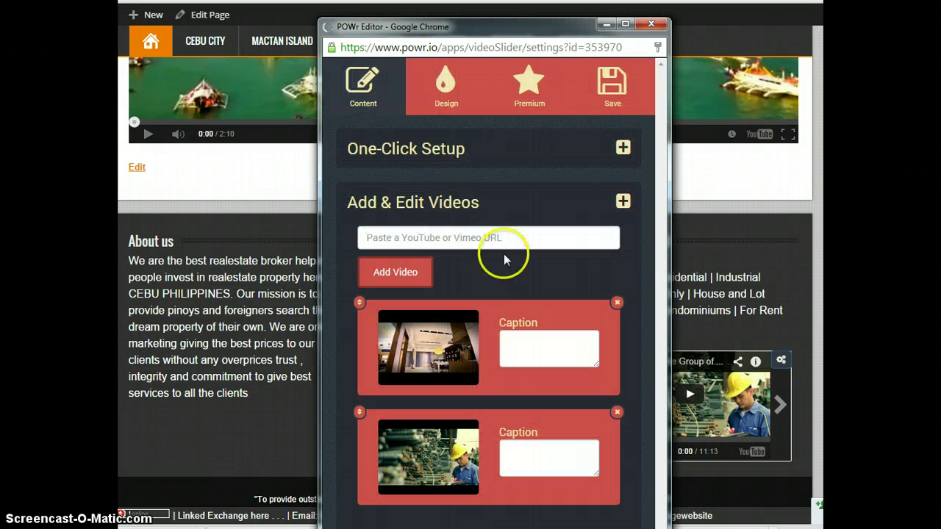
Step: Paste the Cebu City video link and add it to the slider
{"action": "left_click", "coordinate": [481, 236]}
{"action": "right_click", "coordinate": [482, 237]}
{"action": "left_click", "coordinate": [517, 304]}
{"action": "left_click", "coordinate": [400, 303]}
{"action": "scroll", "coordinate": [584, 309], "scroll_direction": "down", "scroll_amount": 1}
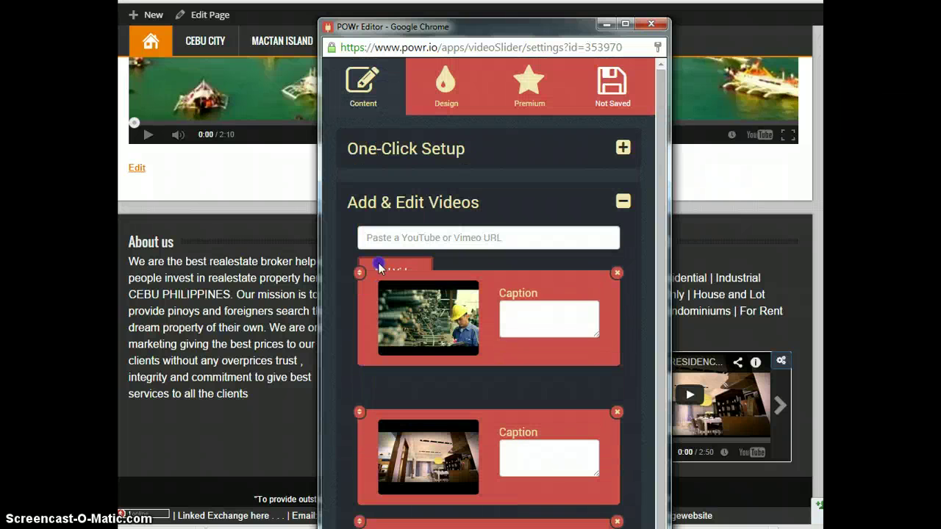
Step: Reorder clips: construction-worker first, interior second, Cebu City third; then save
{"action": "left_click_drag", "start_coordinate": [363, 358], "coordinate": [367, 312]}
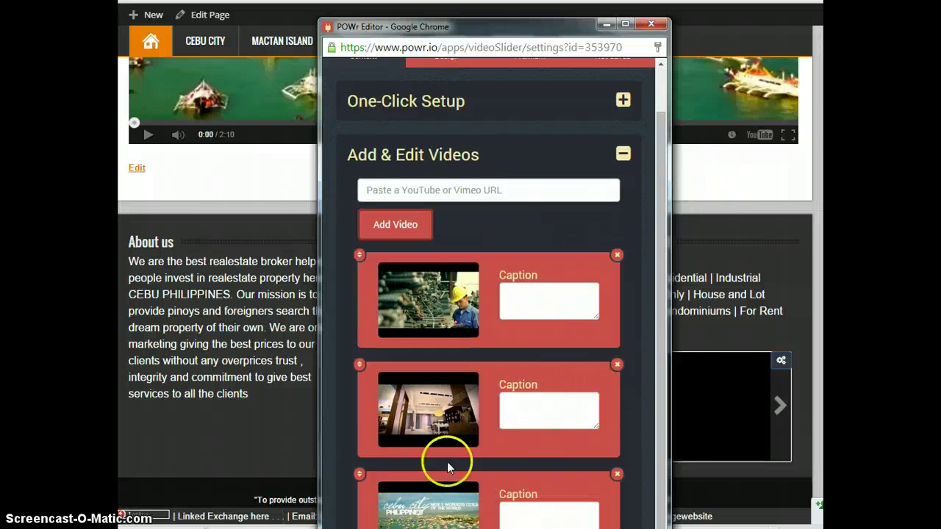
{"action": "mouse_move", "coordinate": [360, 477]}
{"action": "left_mouse_down"}
{"action": "mouse_move", "coordinate": [351, 392]}
{"action": "mouse_move", "coordinate": [364, 516]}
{"action": "mouse_move", "coordinate": [365, 390]}
{"action": "left_mouse_up"}
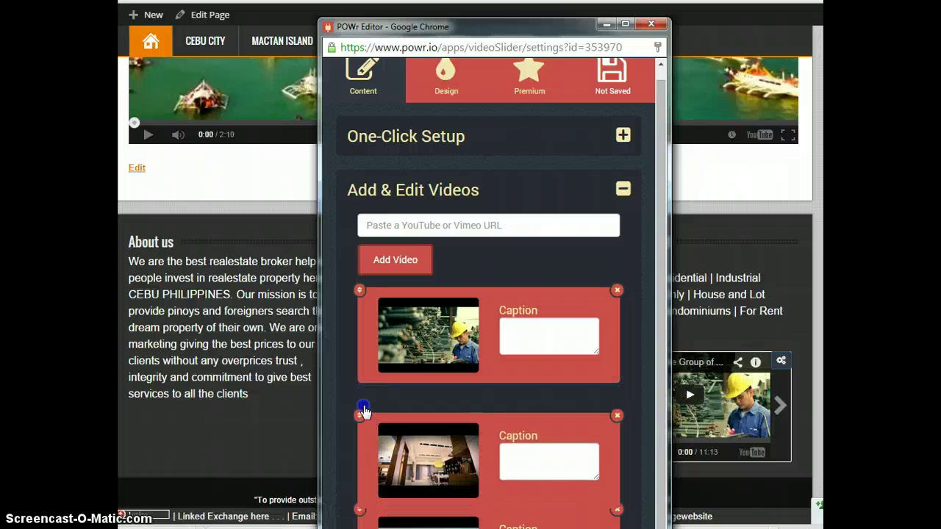
{"action": "left_click_drag", "start_coordinate": [362, 512], "coordinate": [552, 388]}
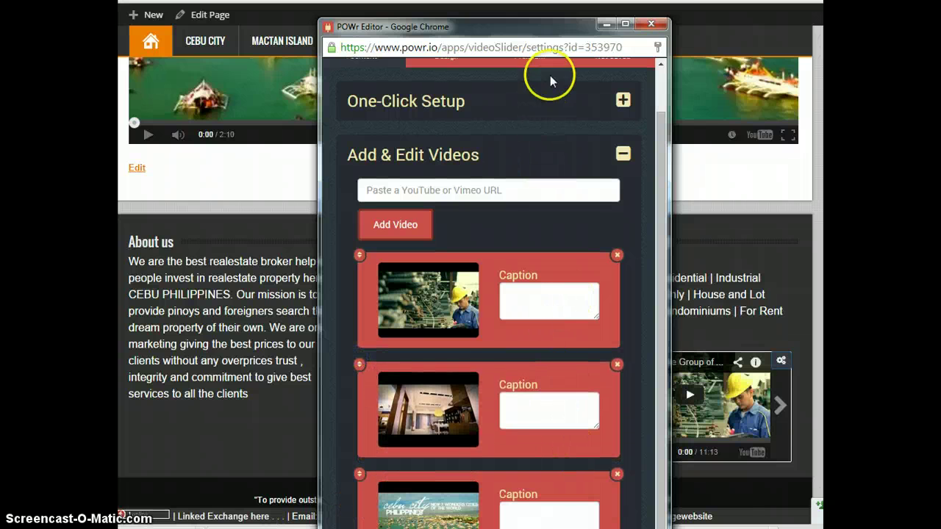
{"action": "left_click_drag", "start_coordinate": [548, 28], "coordinate": [496, 0]}
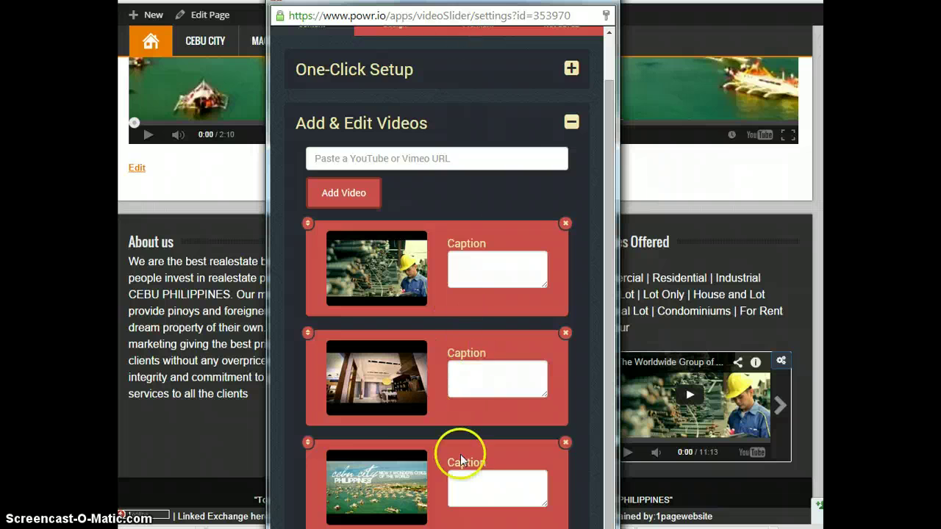
{"action": "scroll", "coordinate": [547, 166], "scroll_direction": "up", "scroll_amount": 2}
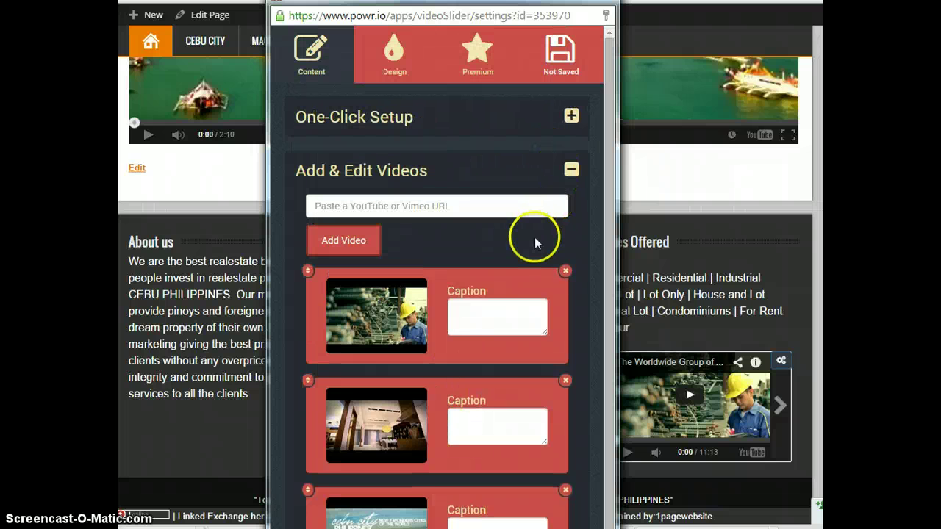
{"action": "left_click", "coordinate": [563, 59]}
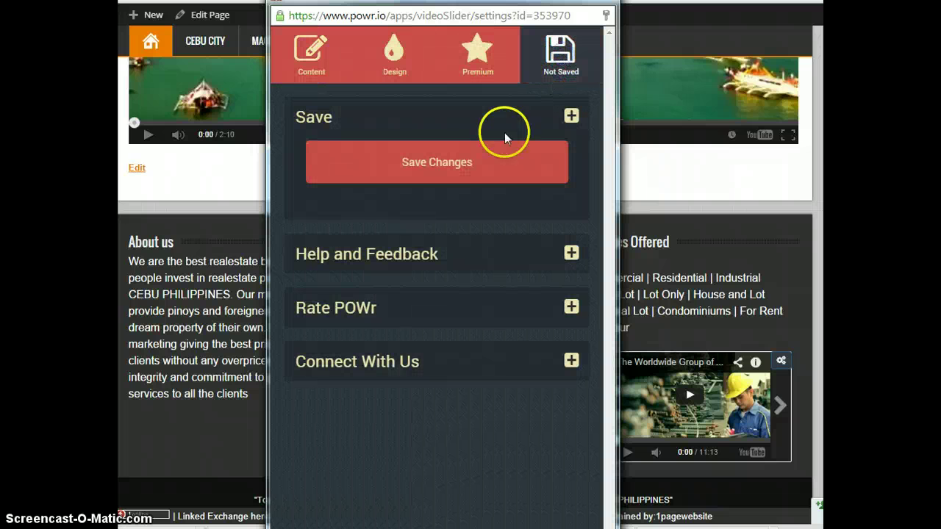
{"action": "left_click", "coordinate": [463, 171]}
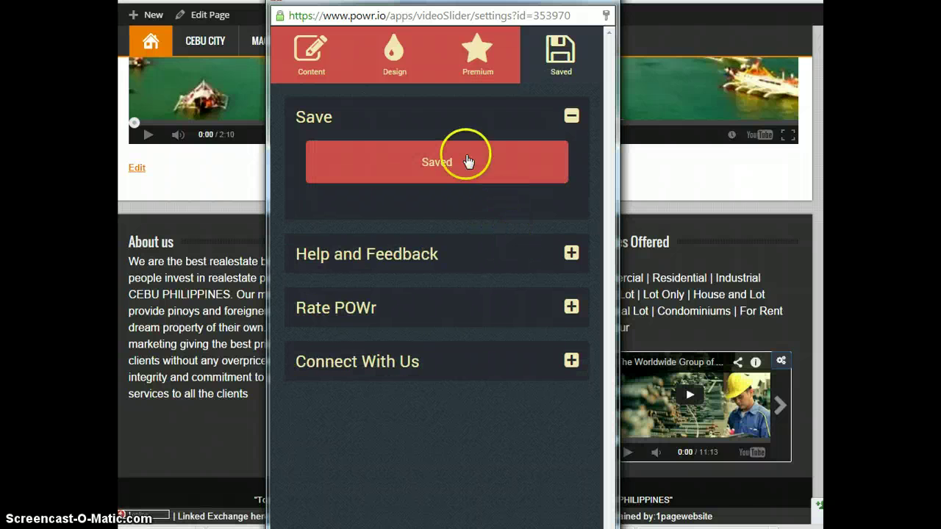
Step: Show the Design tab with its Slideshow options expanded
{"action": "left_click", "coordinate": [392, 57]}
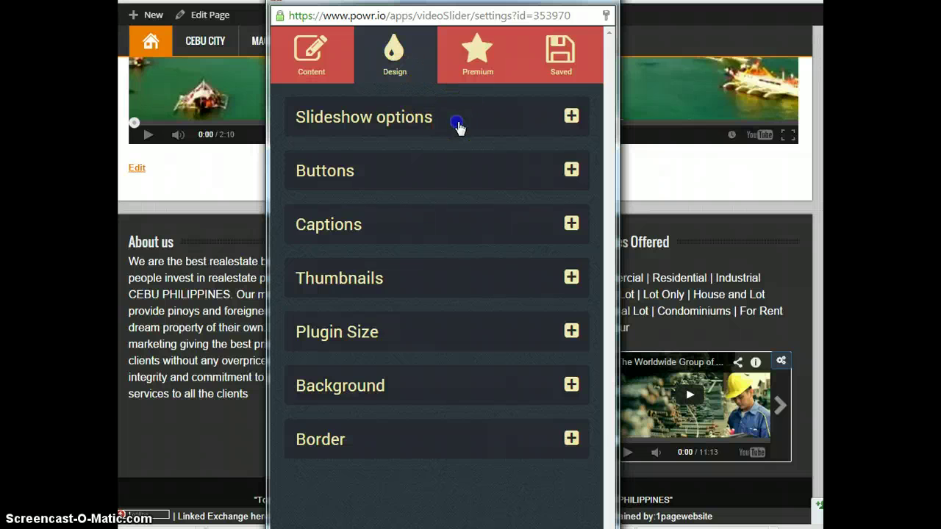
{"action": "left_click", "coordinate": [454, 120]}
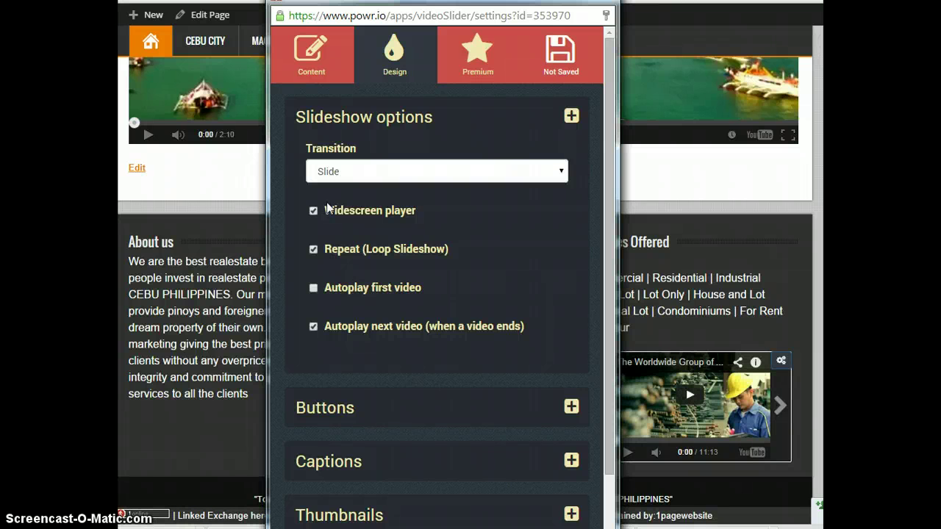
Step: Try navigation arrow styles, settling on the small triangle style
{"action": "scroll", "coordinate": [491, 325], "scroll_direction": "down", "scroll_amount": 2}
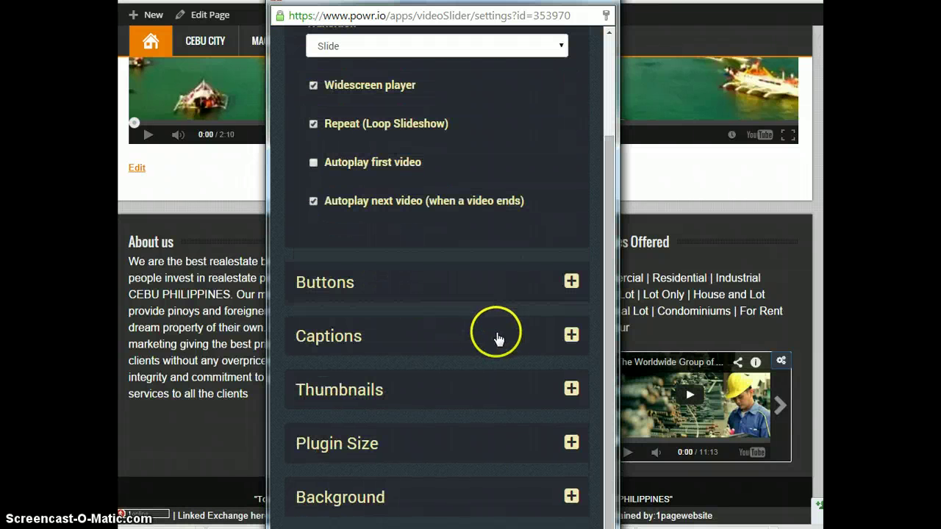
{"action": "left_click", "coordinate": [504, 289]}
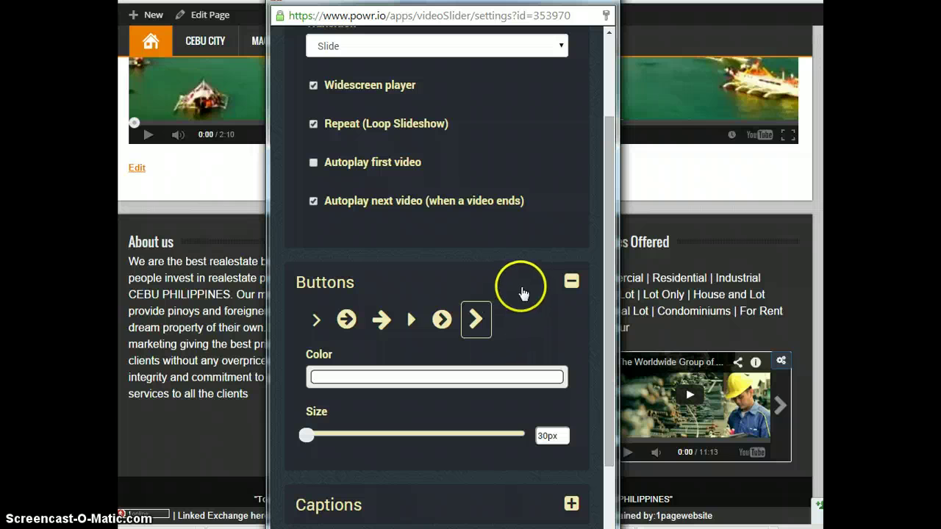
{"action": "left_click", "coordinate": [439, 322]}
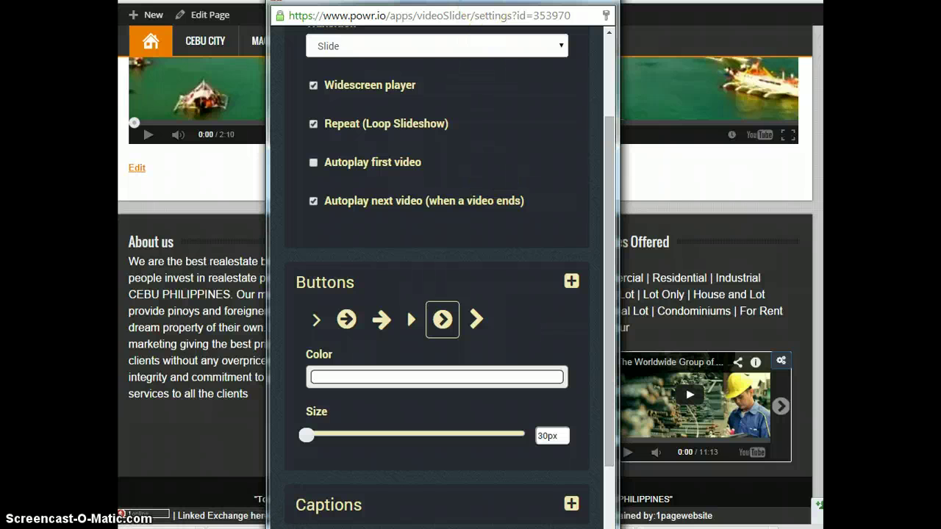
{"action": "left_click_drag", "start_coordinate": [441, 2], "coordinate": [313, 6]}
{"action": "left_click", "coordinate": [254, 323]}
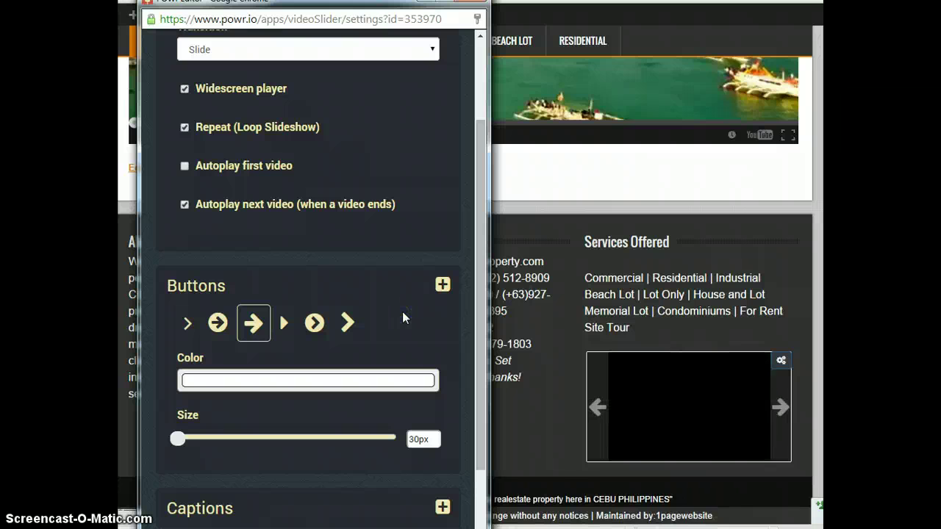
{"action": "left_click", "coordinate": [283, 323]}
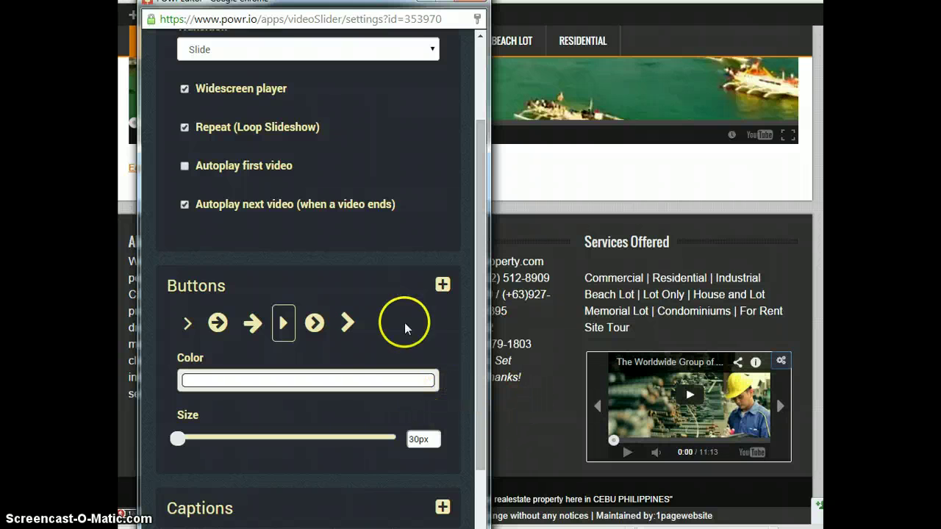
Step: Enlarge the navigation arrows from 30px to 50px
{"action": "scroll", "coordinate": [387, 342], "scroll_direction": "down", "scroll_amount": 3}
{"action": "scroll", "coordinate": [385, 353], "scroll_direction": "up", "scroll_amount": 1}
{"action": "scroll", "coordinate": [386, 355], "scroll_direction": "up", "scroll_amount": 1}
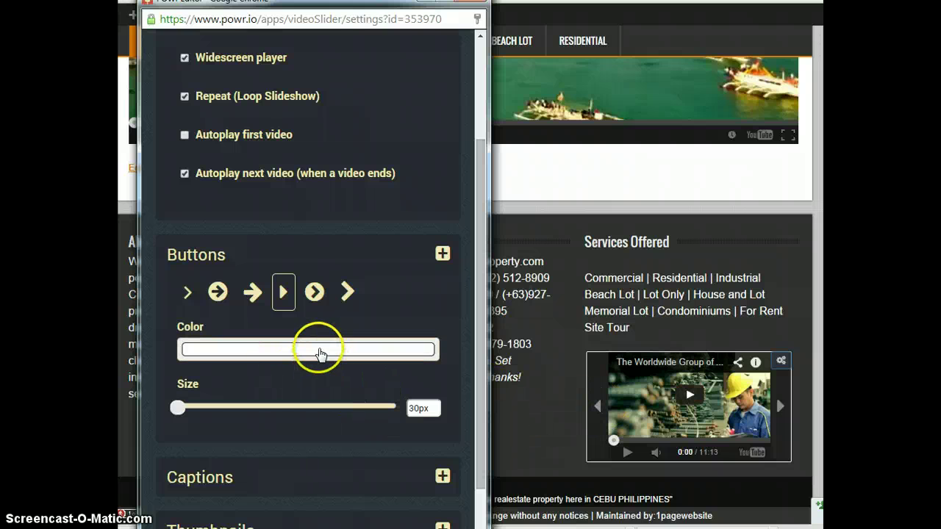
{"action": "mouse_move", "coordinate": [178, 409]}
{"action": "left_mouse_down"}
{"action": "mouse_move", "coordinate": [263, 413]}
{"action": "mouse_move", "coordinate": [178, 410]}
{"action": "left_mouse_up"}
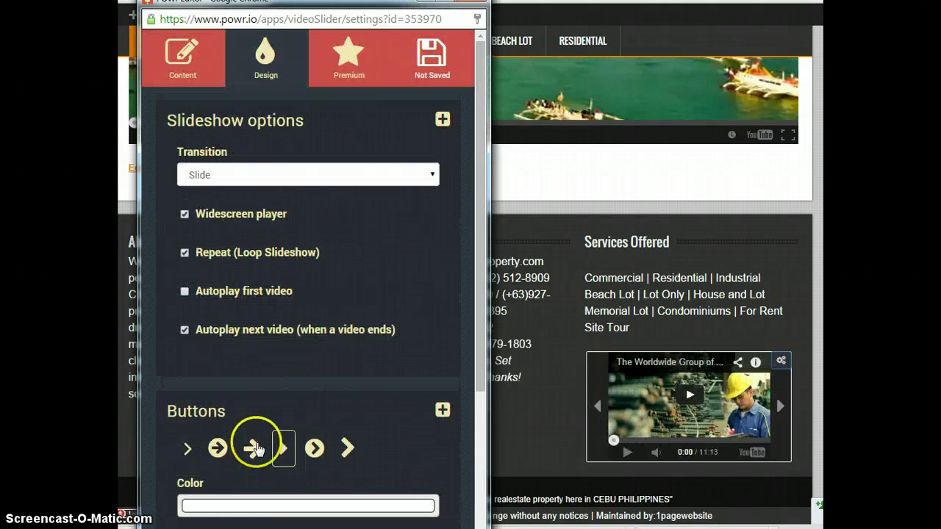
{"action": "scroll", "coordinate": [259, 449], "scroll_direction": "down", "scroll_amount": 3}
Step: Make the slider's arrow buttons orange (#ff8000)
{"action": "left_click", "coordinate": [269, 302]}
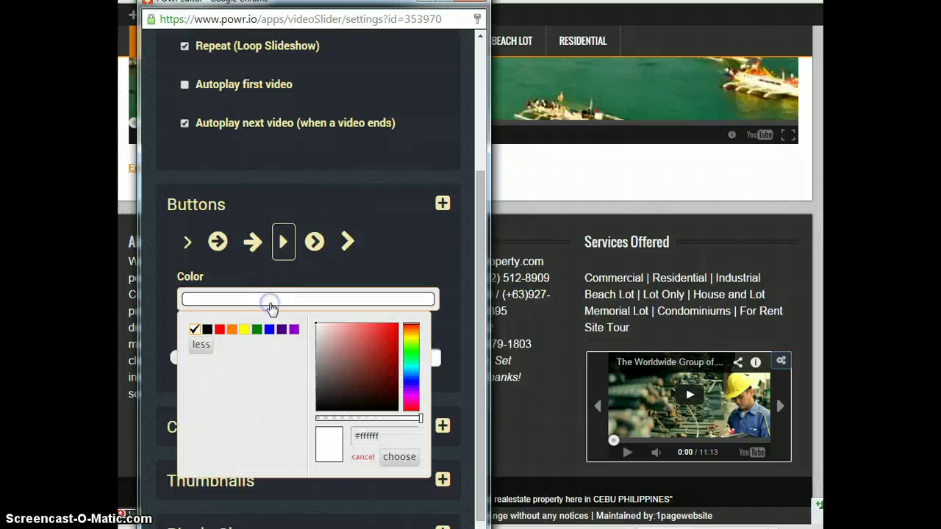
{"action": "left_click", "coordinate": [231, 330]}
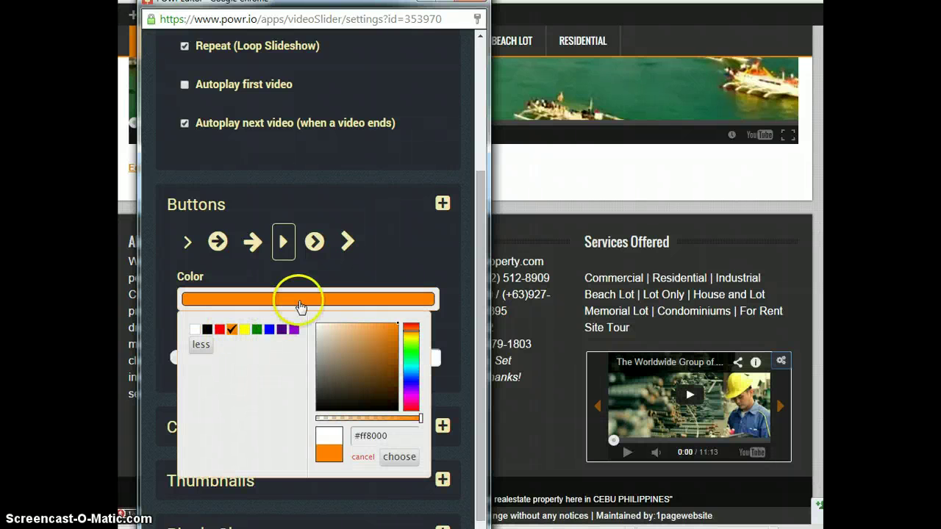
{"action": "scroll", "coordinate": [404, 265], "scroll_direction": "down", "scroll_amount": 1}
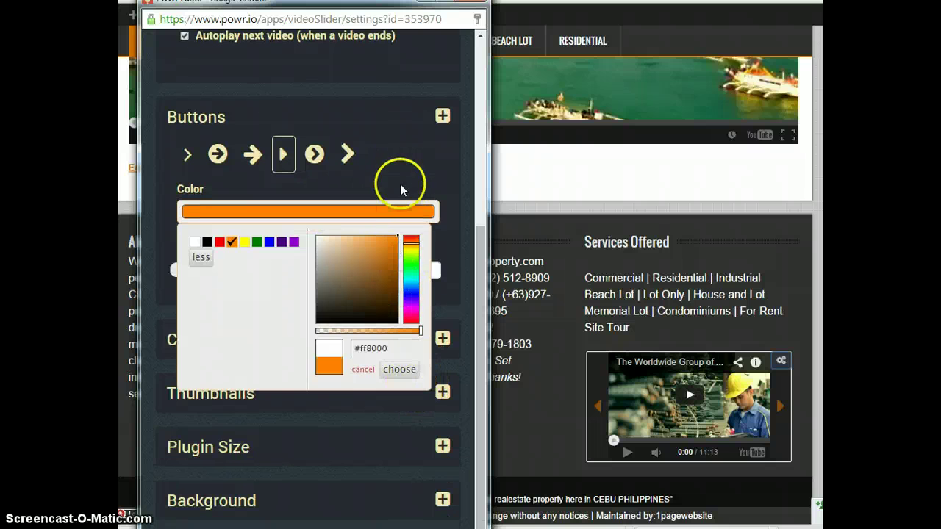
{"action": "left_click", "coordinate": [404, 173]}
Step: Set the caption background to orange, then return to the website page
{"action": "left_click", "coordinate": [361, 342]}
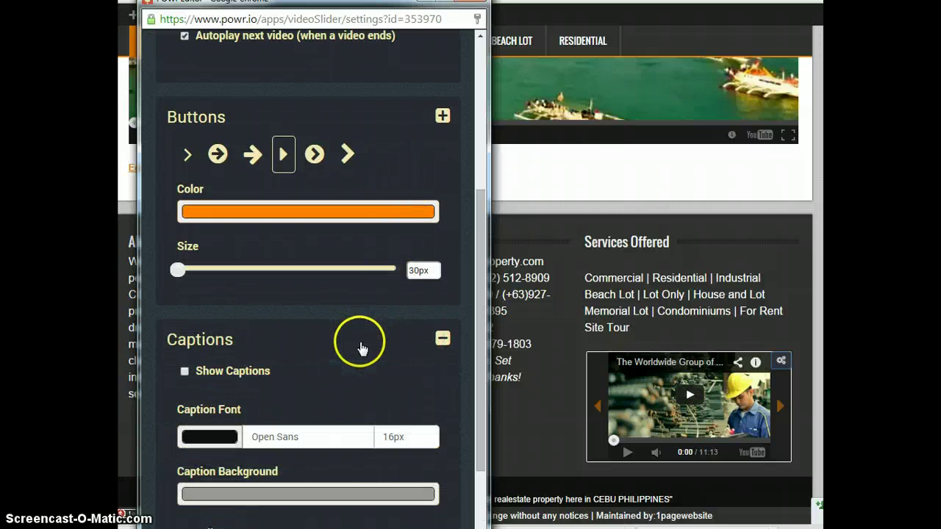
{"action": "scroll", "coordinate": [364, 347], "scroll_direction": "down", "scroll_amount": 1}
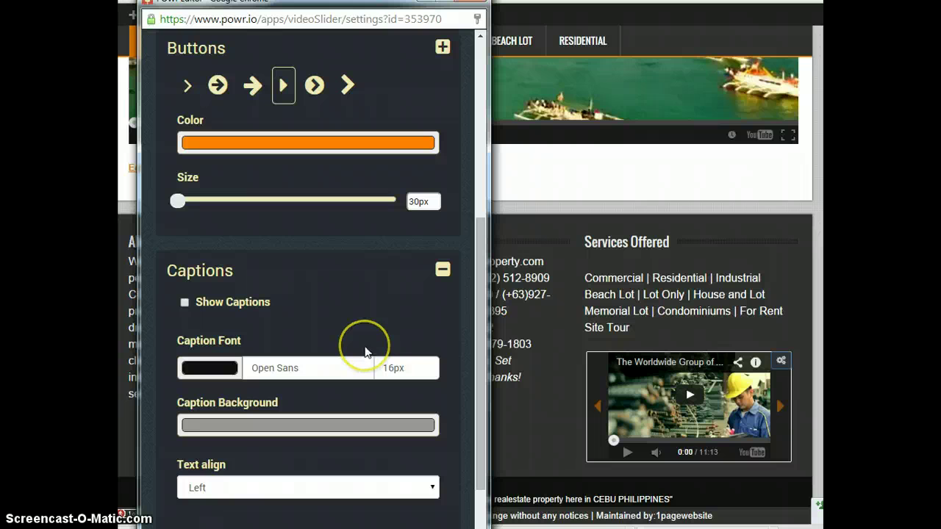
{"action": "left_click", "coordinate": [256, 427]}
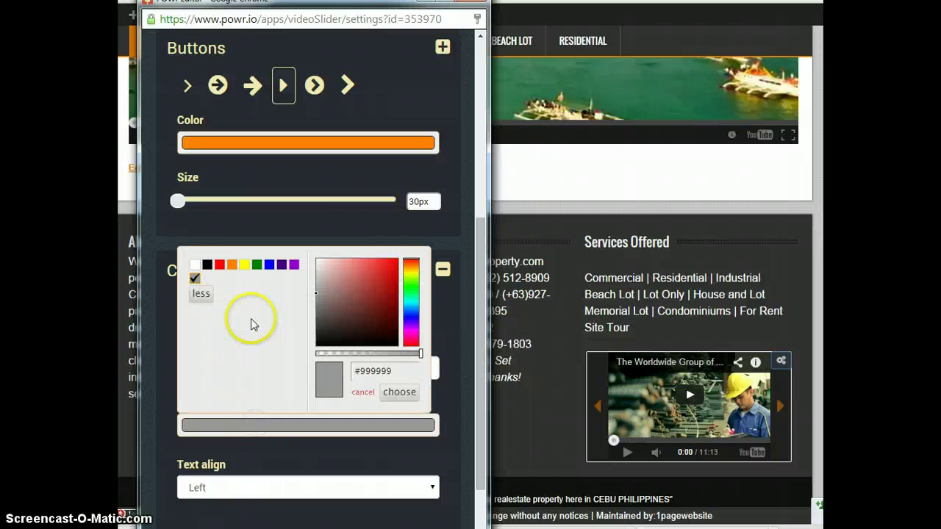
{"action": "left_click", "coordinate": [231, 265]}
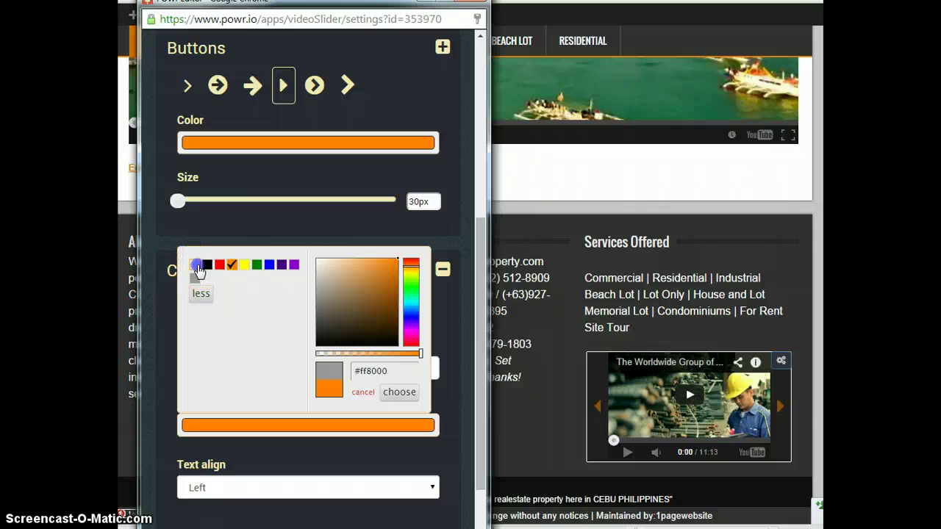
{"action": "left_click", "coordinate": [196, 265]}
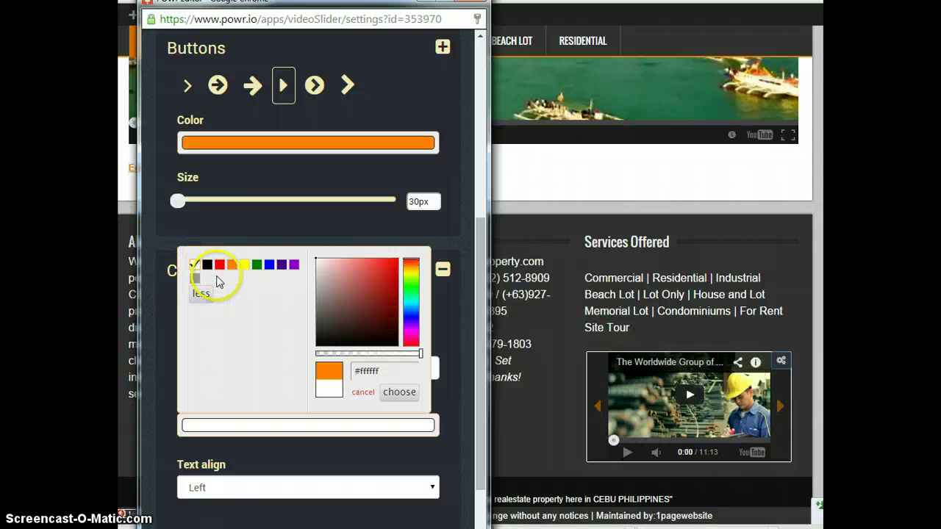
{"action": "left_click", "coordinate": [231, 265]}
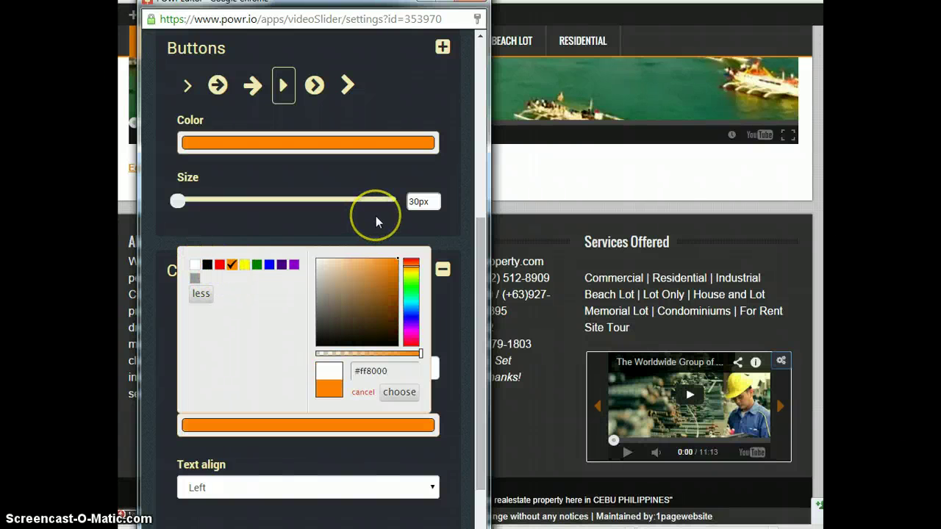
{"action": "left_click", "coordinate": [424, 224]}
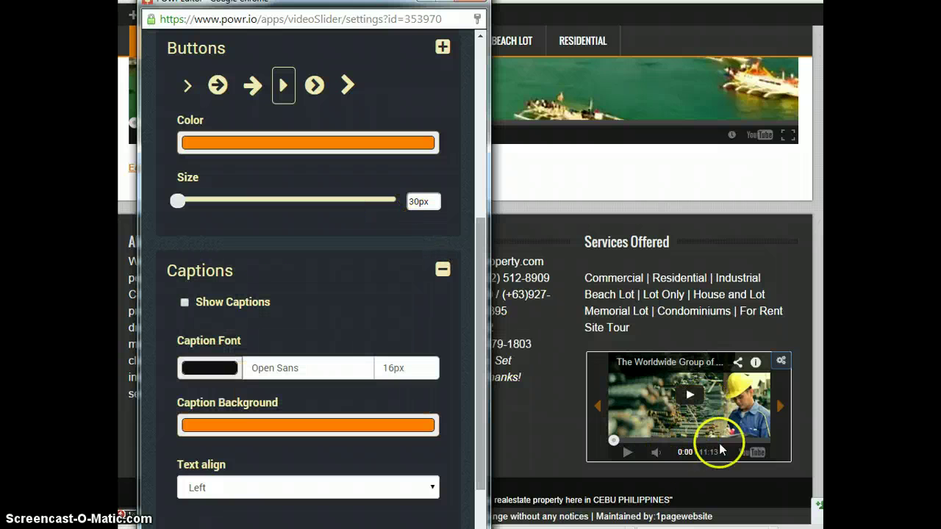
{"action": "left_click", "coordinate": [779, 406]}
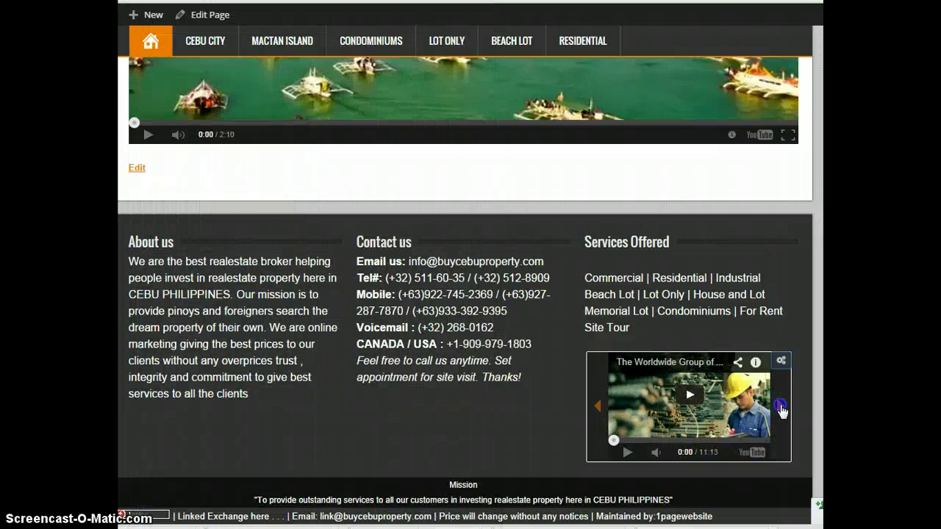
Step: Reopen the slider editor from the widget's gear, leaving the page once, and show its Design settings
{"action": "left_click", "coordinate": [780, 360]}
{"action": "left_click", "coordinate": [298, 135]}
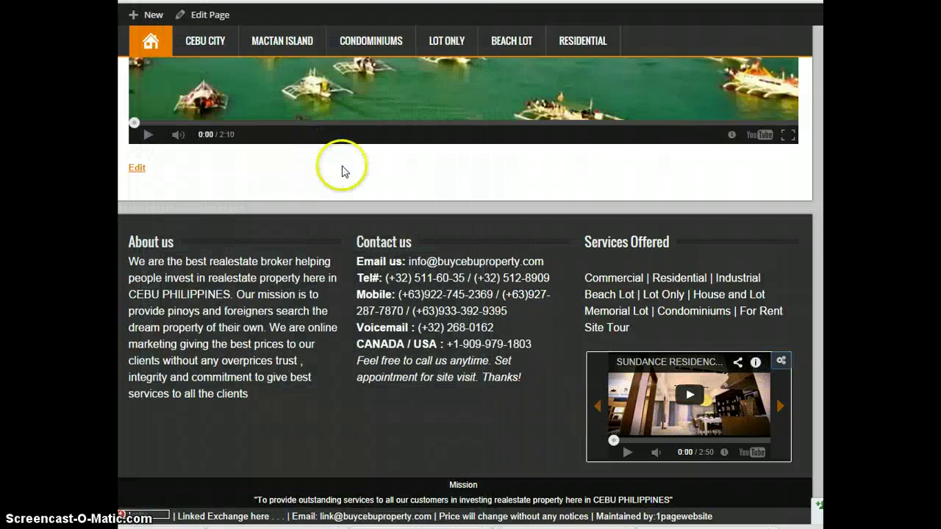
{"action": "left_click", "coordinate": [779, 359]}
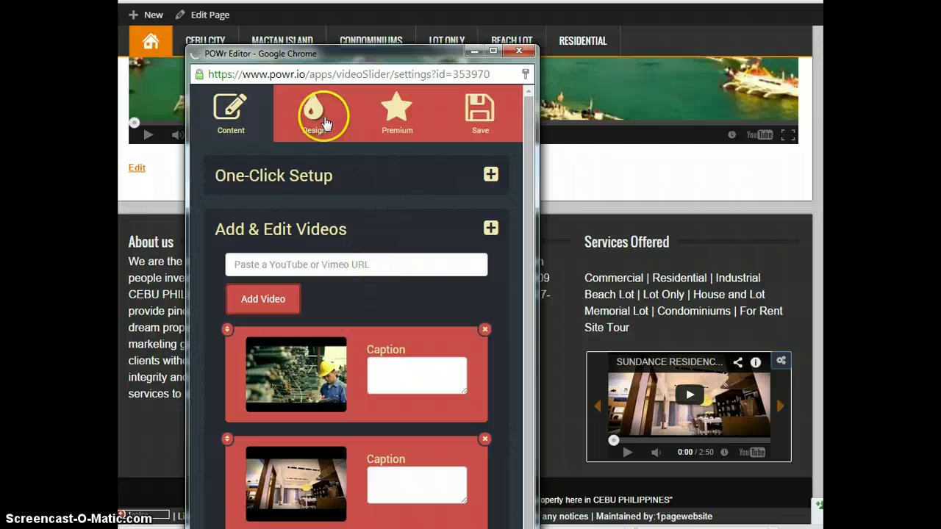
{"action": "left_click", "coordinate": [313, 110]}
{"action": "left_click_drag", "start_coordinate": [395, 62], "coordinate": [375, 28]}
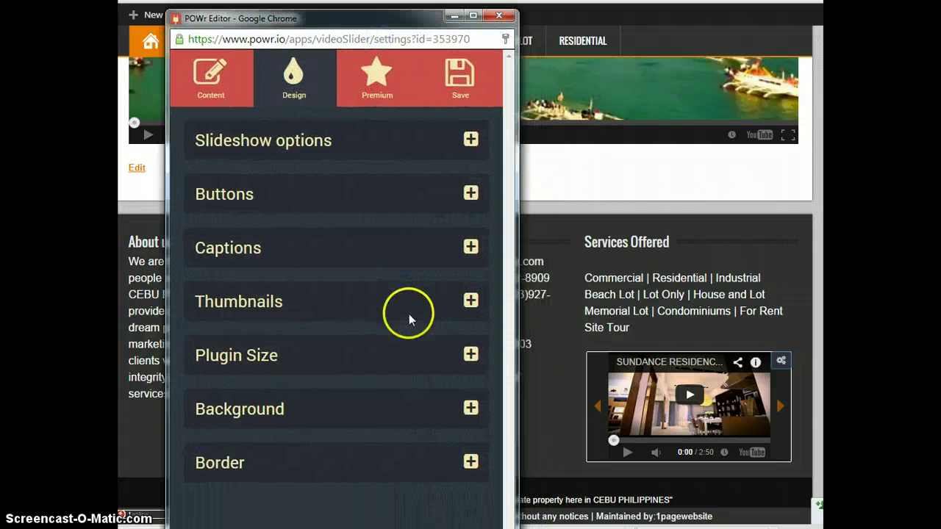
Step: Expand Border and set Border Size to 4px and Border Radius to 2px
{"action": "left_click", "coordinate": [435, 470]}
{"action": "scroll", "coordinate": [435, 470], "scroll_direction": "down", "scroll_amount": 2}
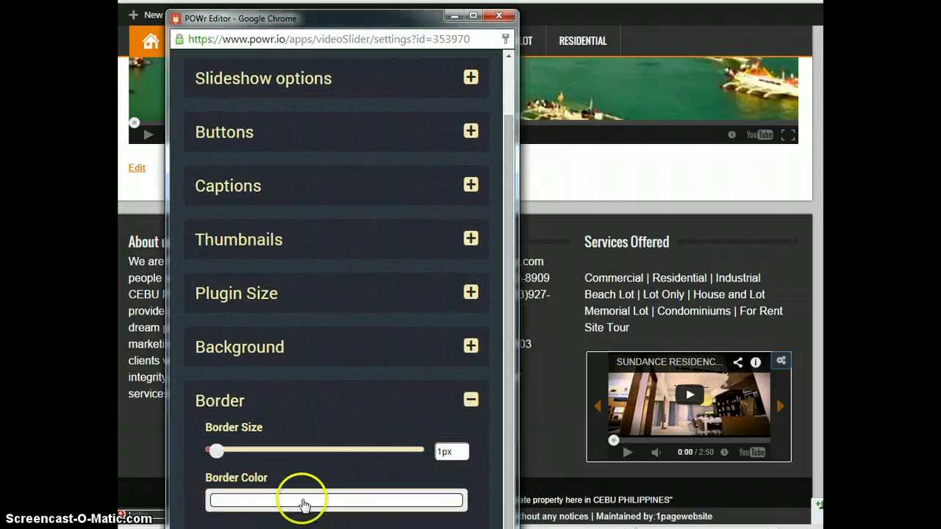
{"action": "left_click_drag", "start_coordinate": [344, 20], "coordinate": [332, 0]}
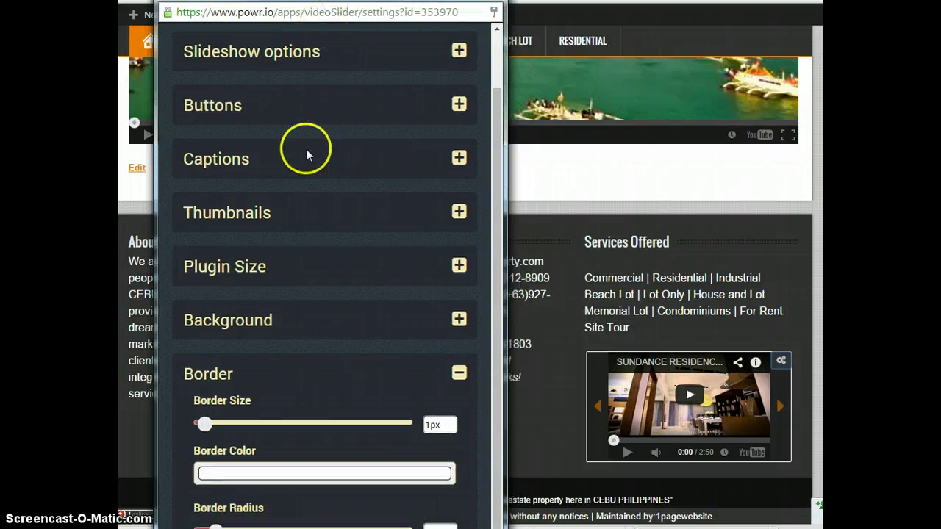
{"action": "mouse_move", "coordinate": [204, 425]}
{"action": "left_mouse_down"}
{"action": "mouse_move", "coordinate": [358, 427]}
{"action": "mouse_move", "coordinate": [194, 432]}
{"action": "mouse_move", "coordinate": [213, 432]}
{"action": "left_mouse_up"}
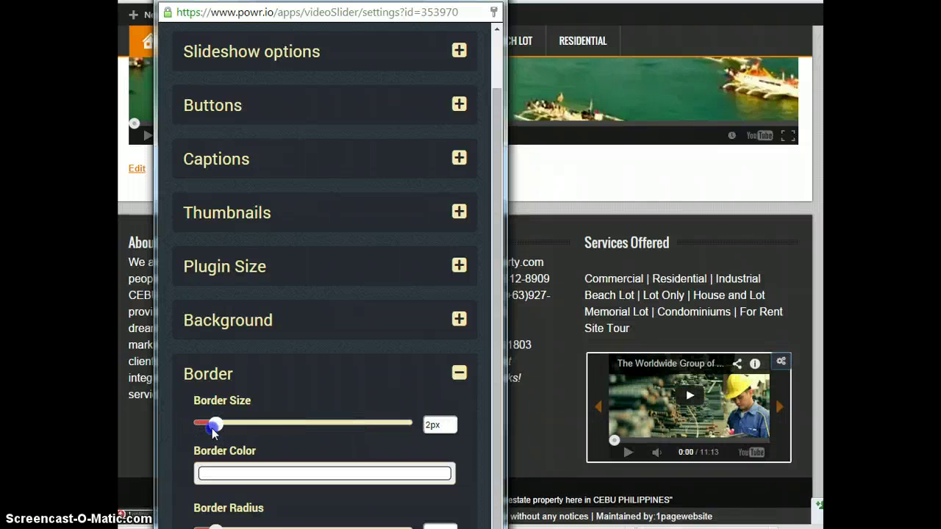
{"action": "left_click", "coordinate": [216, 525]}
{"action": "left_click_drag", "start_coordinate": [216, 525], "coordinate": [194, 525]}
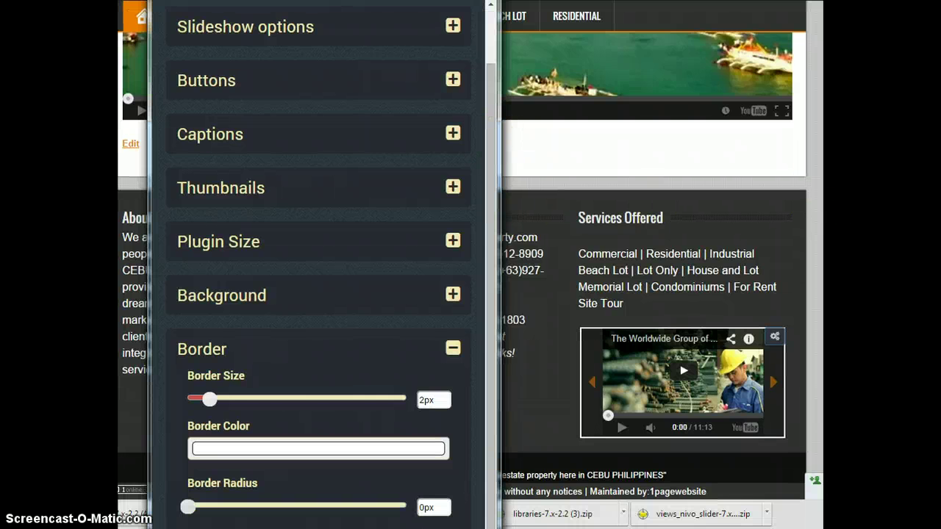
{"action": "left_click_drag", "start_coordinate": [190, 505], "coordinate": [242, 505]}
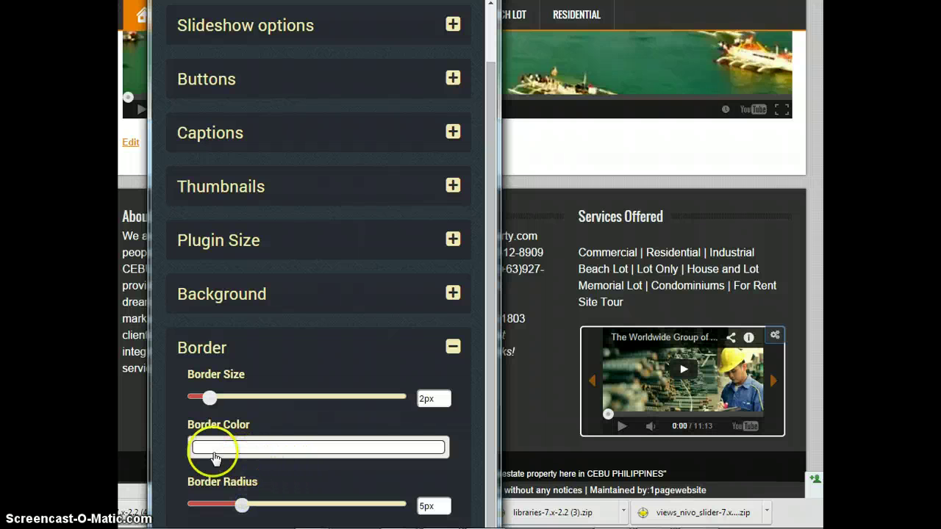
{"action": "left_click_drag", "start_coordinate": [210, 397], "coordinate": [242, 398]}
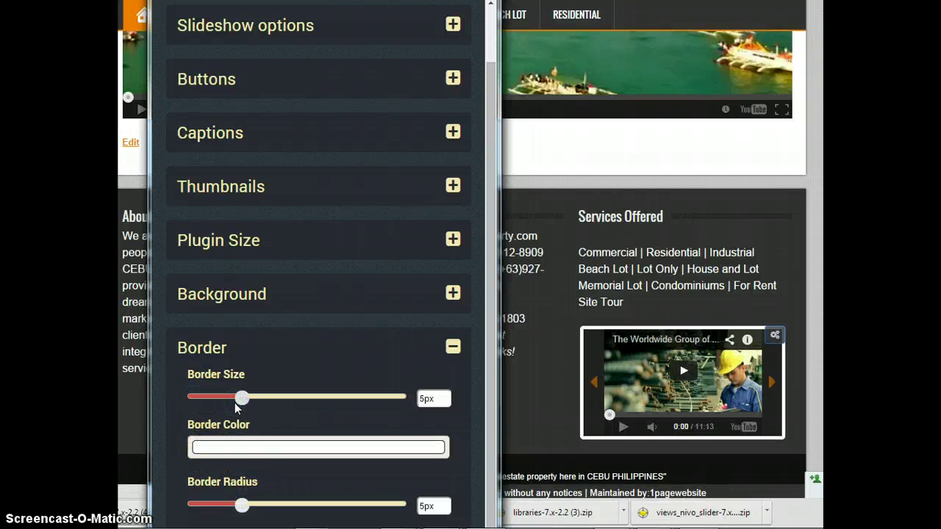
{"action": "left_click_drag", "start_coordinate": [235, 399], "coordinate": [224, 408]}
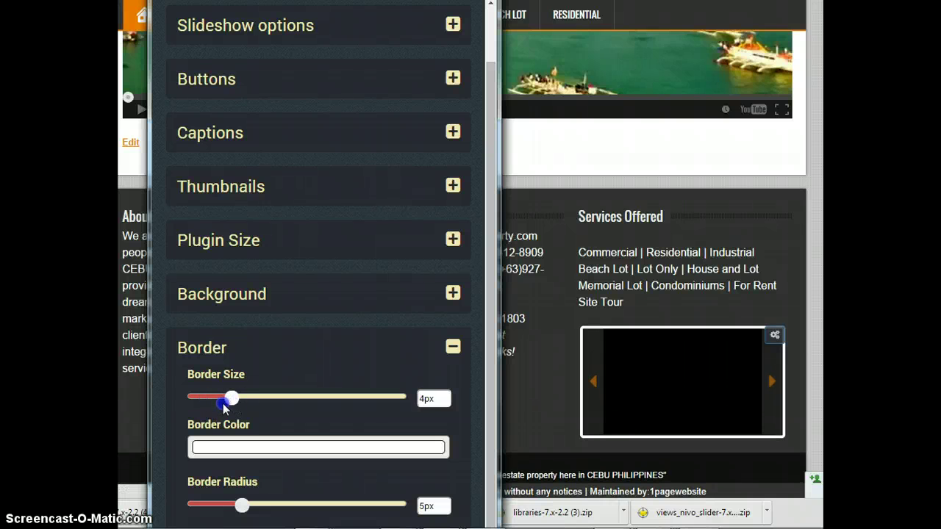
{"action": "left_click_drag", "start_coordinate": [259, 520], "coordinate": [215, 506]}
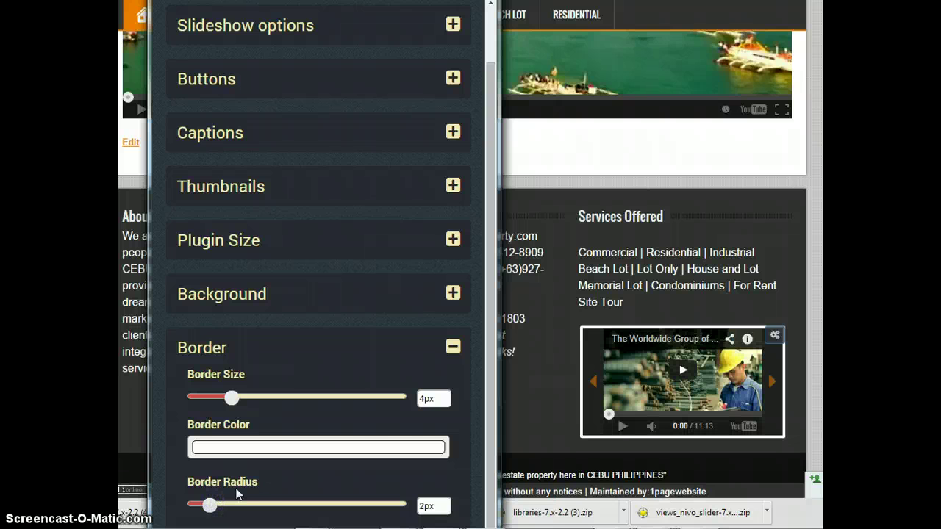
{"action": "scroll", "coordinate": [390, 97], "scroll_direction": "up", "scroll_amount": 2}
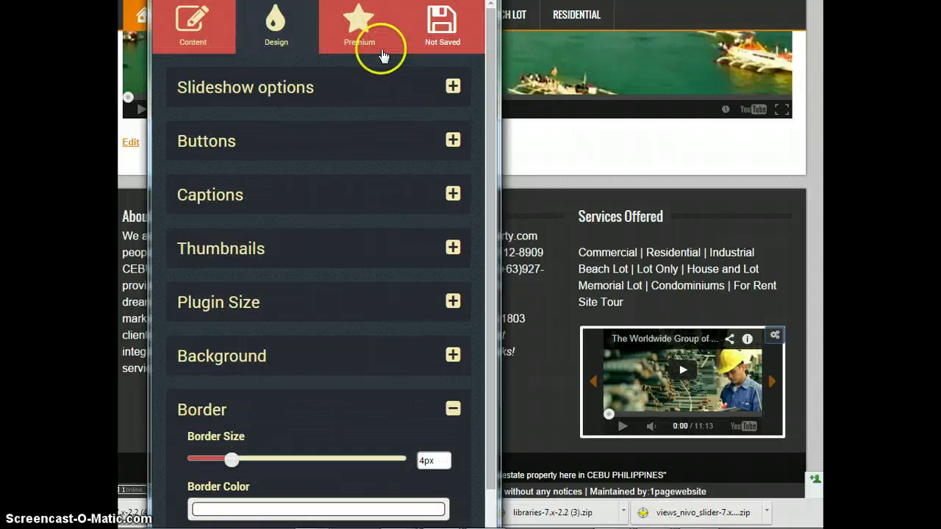
Step: Save the slider's design changes
{"action": "left_click", "coordinate": [437, 33]}
{"action": "left_click", "coordinate": [389, 143]}
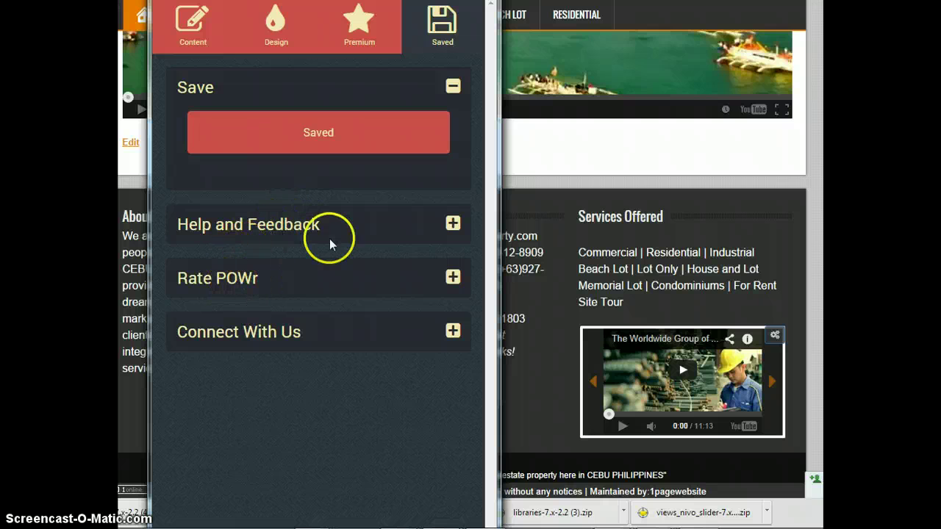
{"action": "left_click", "coordinate": [292, 230]}
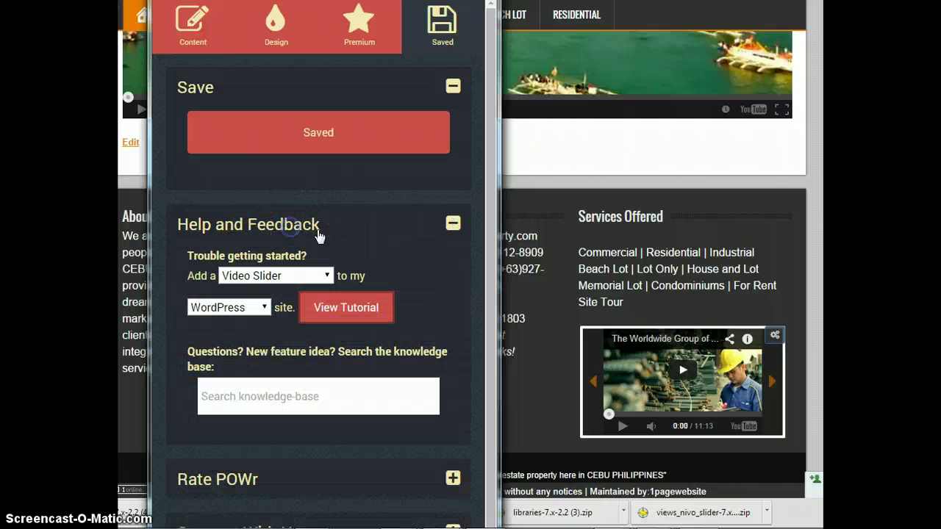
{"action": "left_click", "coordinate": [317, 229]}
Step: Give the POWr plugin a neutral rating and save the slider settings again
{"action": "left_click", "coordinate": [259, 286]}
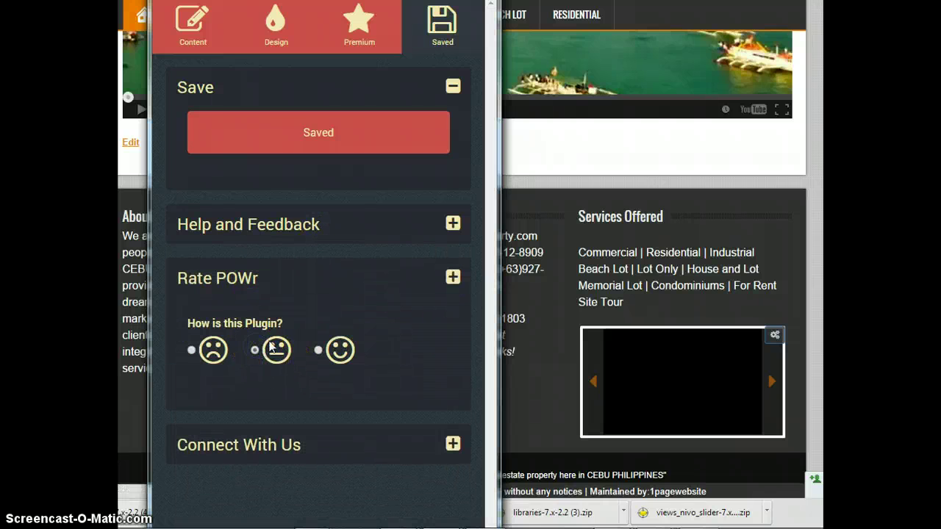
{"action": "left_click", "coordinate": [297, 229]}
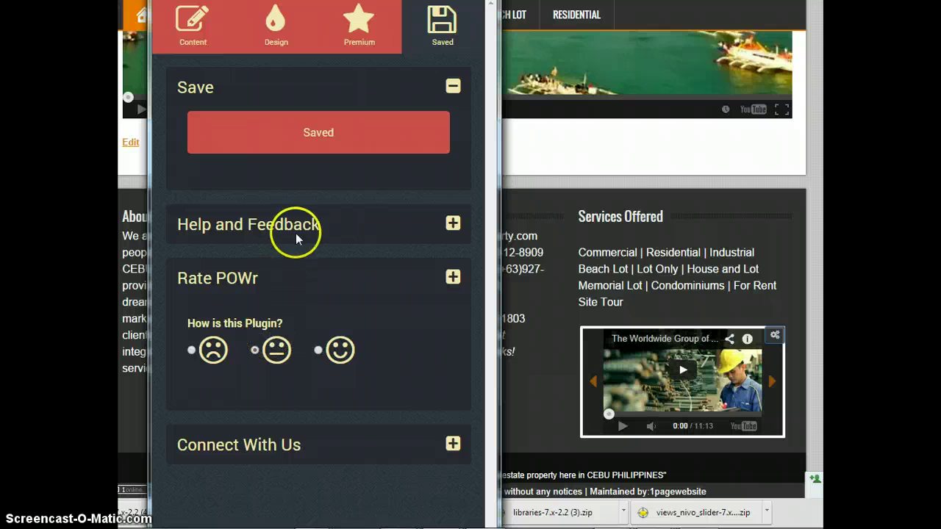
{"action": "left_click", "coordinate": [317, 350]}
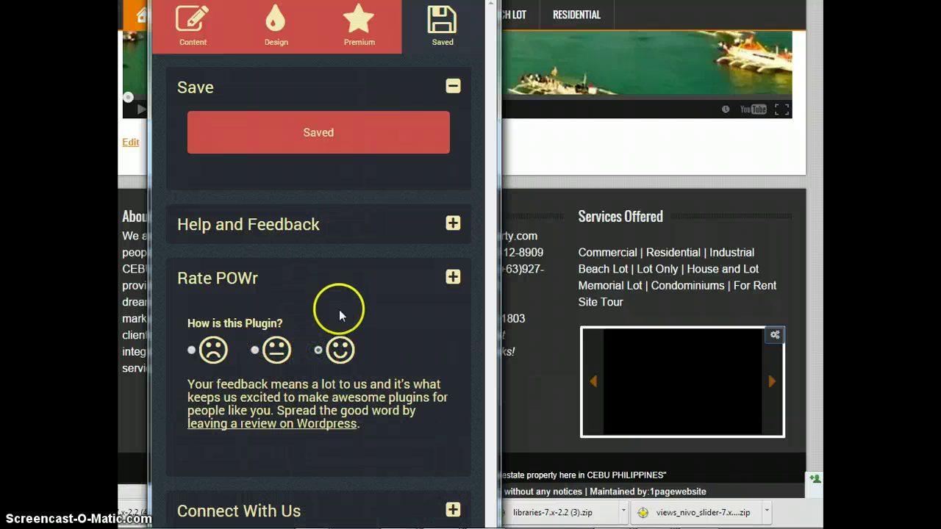
{"action": "left_click", "coordinate": [261, 351]}
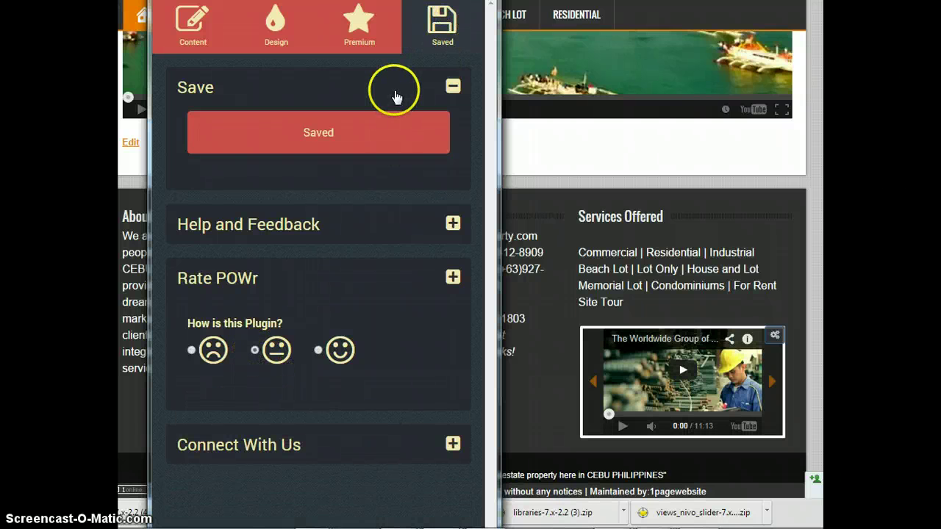
{"action": "left_click", "coordinate": [384, 135]}
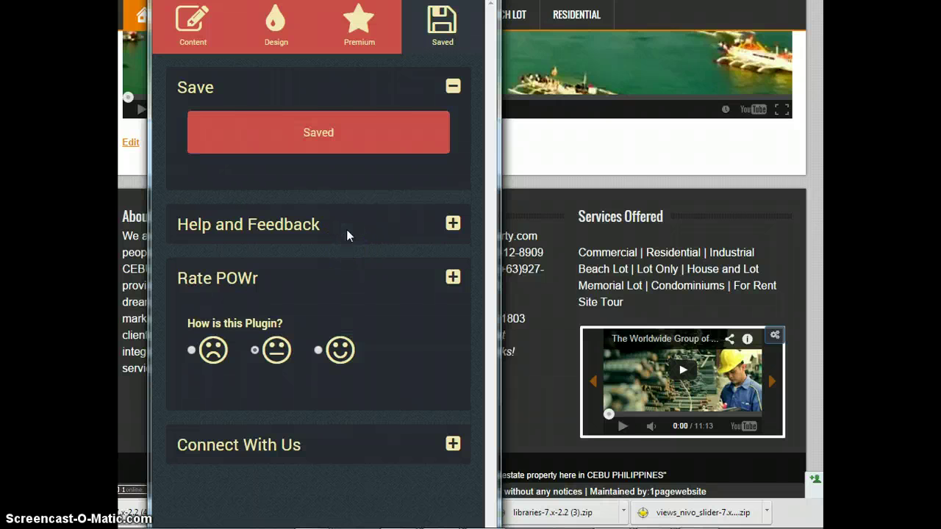
{"action": "mouse_move", "coordinate": [379, 0]}
{"action": "left_mouse_down"}
{"action": "mouse_move", "coordinate": [350, 27]}
{"action": "mouse_move", "coordinate": [363, 6]}
{"action": "left_mouse_up"}
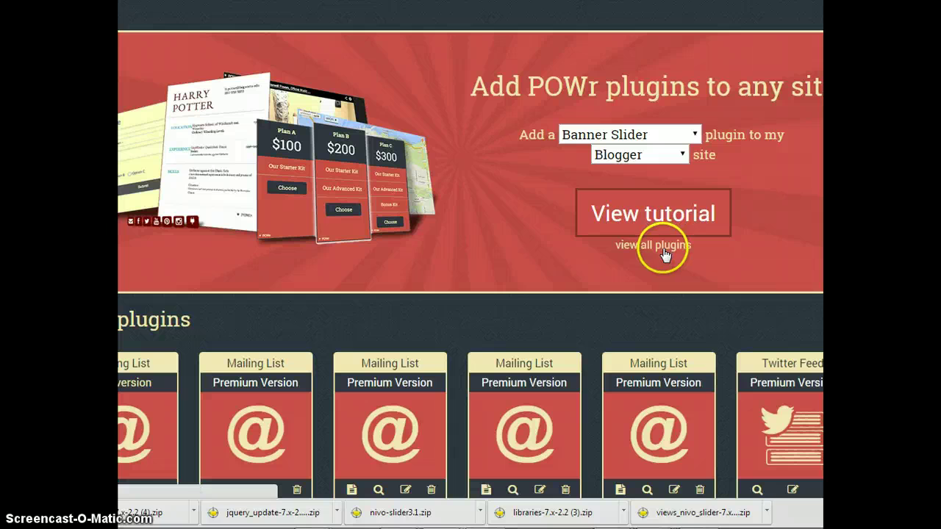
Step: Choose Video Slider as the plugin type and WordPress as the site platform
{"action": "left_click", "coordinate": [680, 135]}
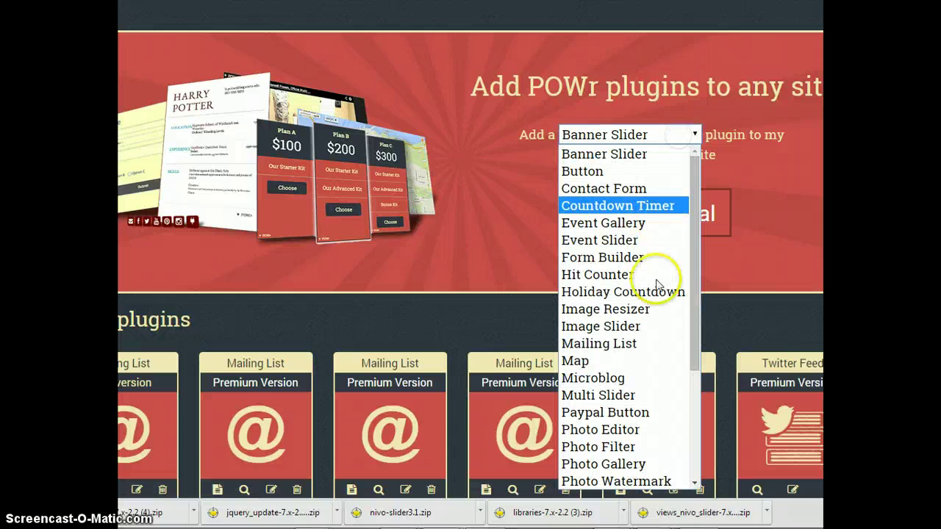
{"action": "left_click_drag", "start_coordinate": [696, 367], "coordinate": [697, 372]}
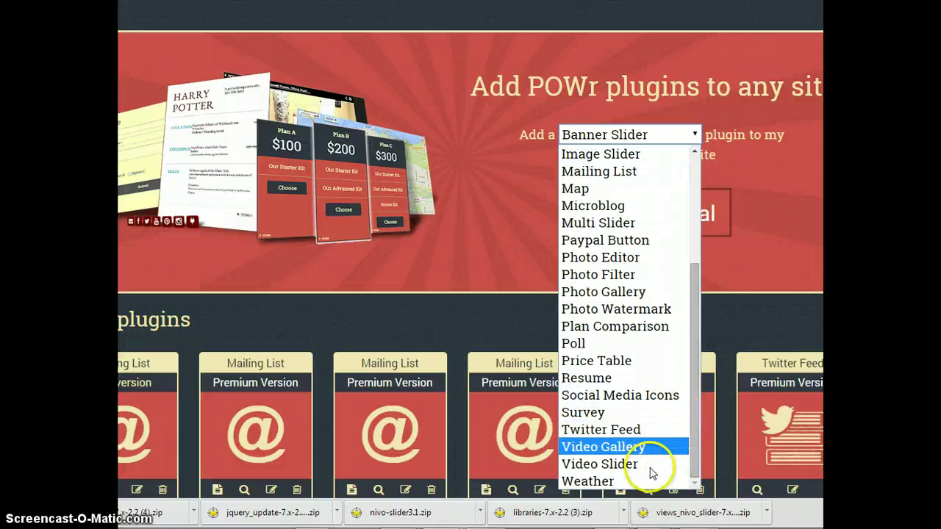
{"action": "left_click", "coordinate": [651, 464]}
{"action": "left_click", "coordinate": [674, 153]}
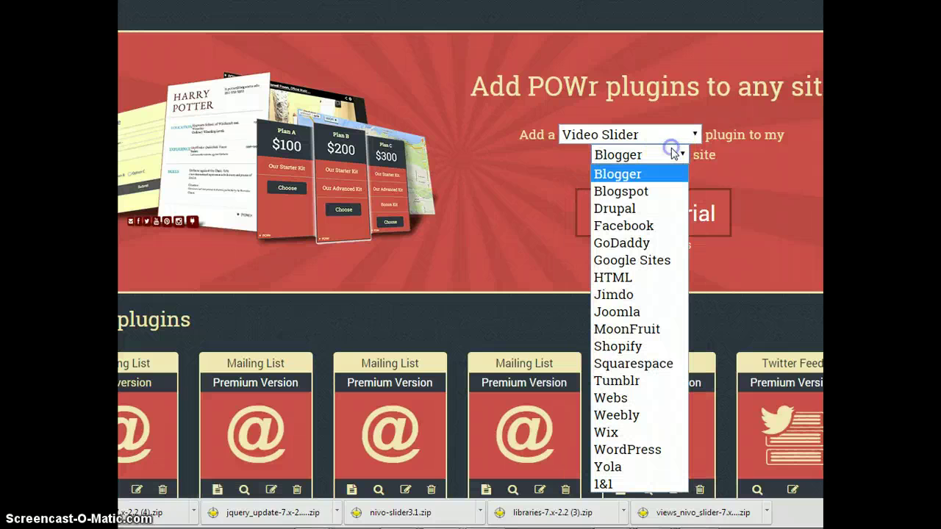
{"action": "left_click", "coordinate": [623, 450]}
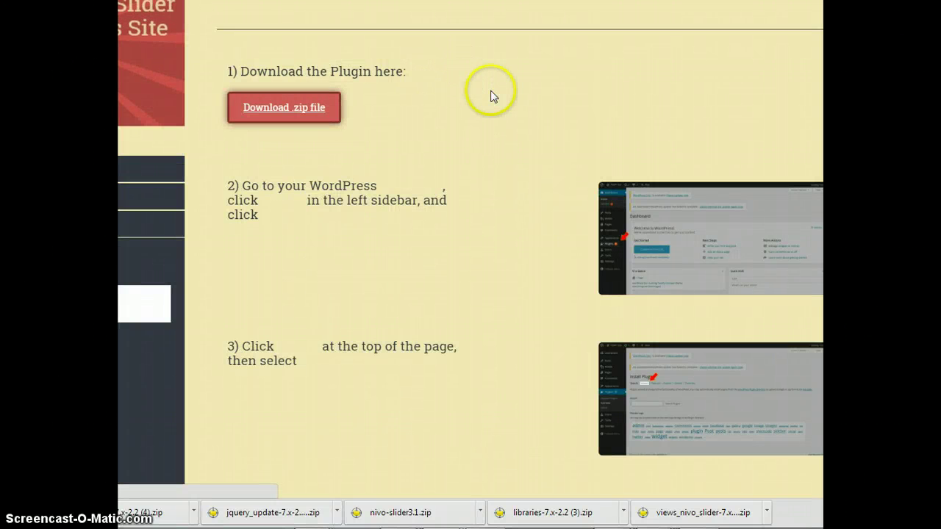
Step: Copy the [powr-video-slider label="Enter a Label"] shortcode from the WordPress tutorial
{"action": "scroll", "coordinate": [549, 81], "scroll_direction": "down", "scroll_amount": 4}
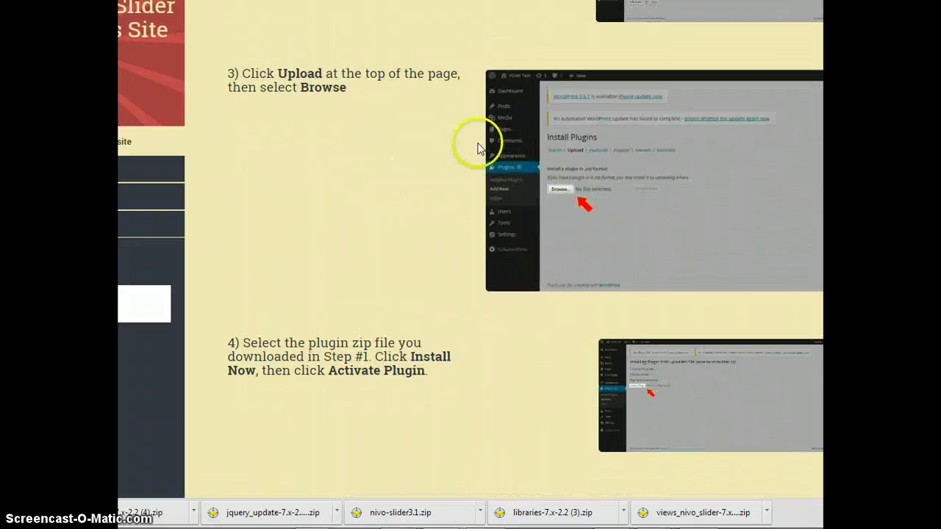
{"action": "scroll", "coordinate": [308, 283], "scroll_direction": "down", "scroll_amount": 5}
{"action": "scroll", "coordinate": [384, 255], "scroll_direction": "down", "scroll_amount": 6}
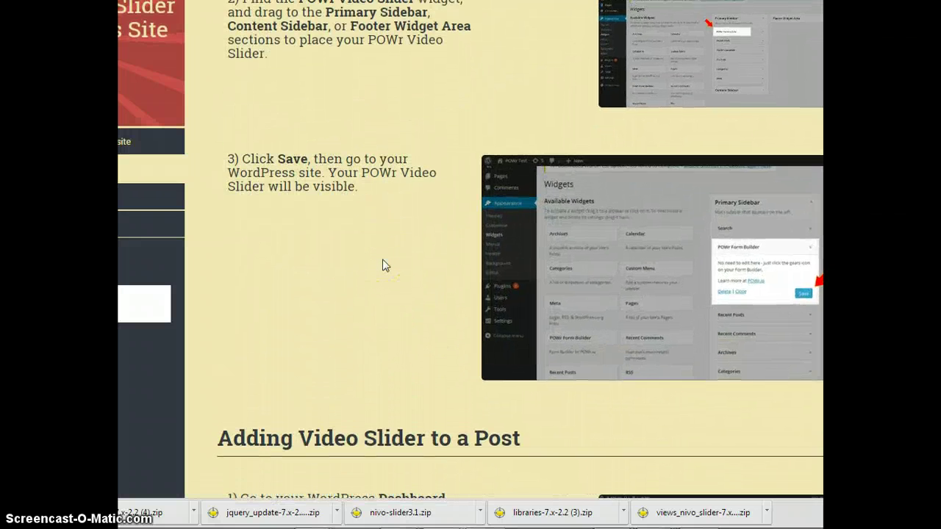
{"action": "scroll", "coordinate": [382, 264], "scroll_direction": "down", "scroll_amount": 5}
{"action": "scroll", "coordinate": [379, 268], "scroll_direction": "down", "scroll_amount": 6}
{"action": "scroll", "coordinate": [380, 263], "scroll_direction": "down", "scroll_amount": 1}
{"action": "scroll", "coordinate": [378, 260], "scroll_direction": "up", "scroll_amount": 2}
{"action": "scroll", "coordinate": [378, 257], "scroll_direction": "up", "scroll_amount": 2}
{"action": "scroll", "coordinate": [385, 137], "scroll_direction": "up", "scroll_amount": 3}
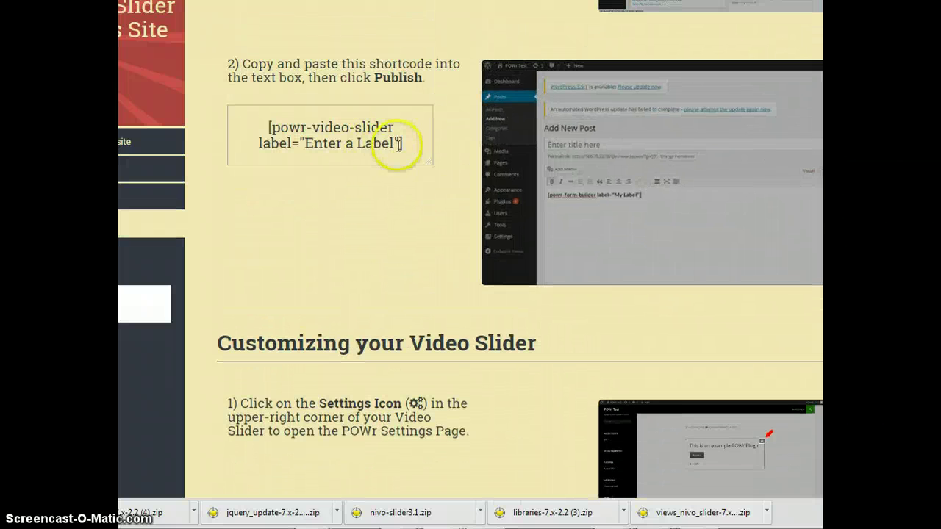
{"action": "left_click_drag", "start_coordinate": [404, 146], "coordinate": [246, 128]}
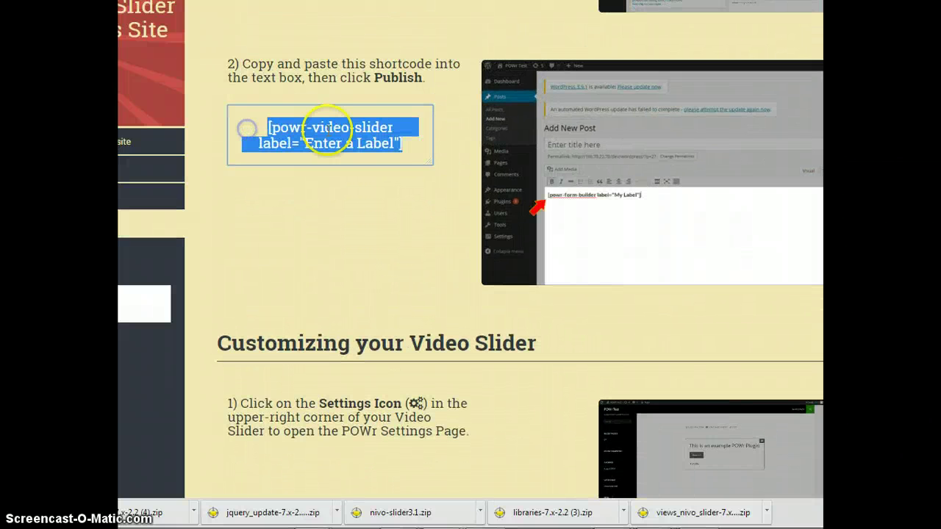
{"action": "right_click", "coordinate": [328, 129]}
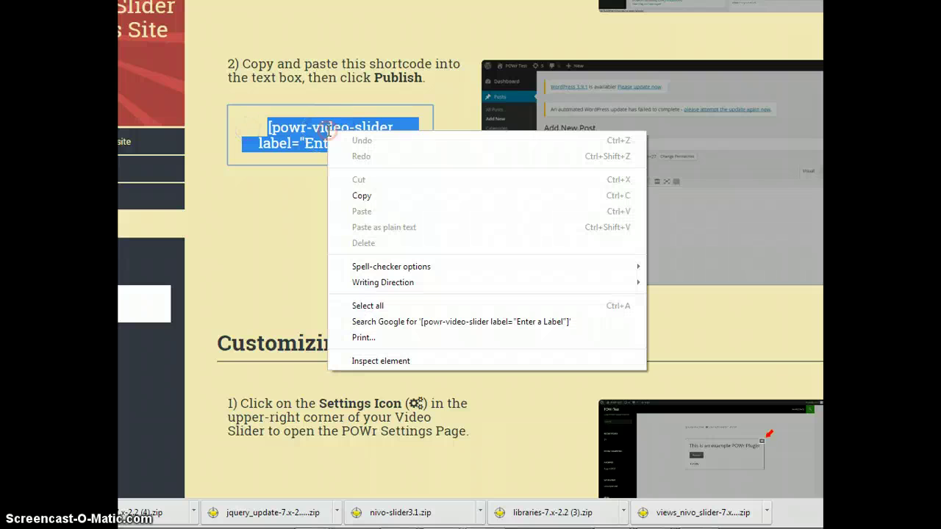
{"action": "left_click", "coordinate": [371, 204]}
{"action": "scroll", "coordinate": [370, 199], "scroll_direction": "down", "scroll_amount": 2}
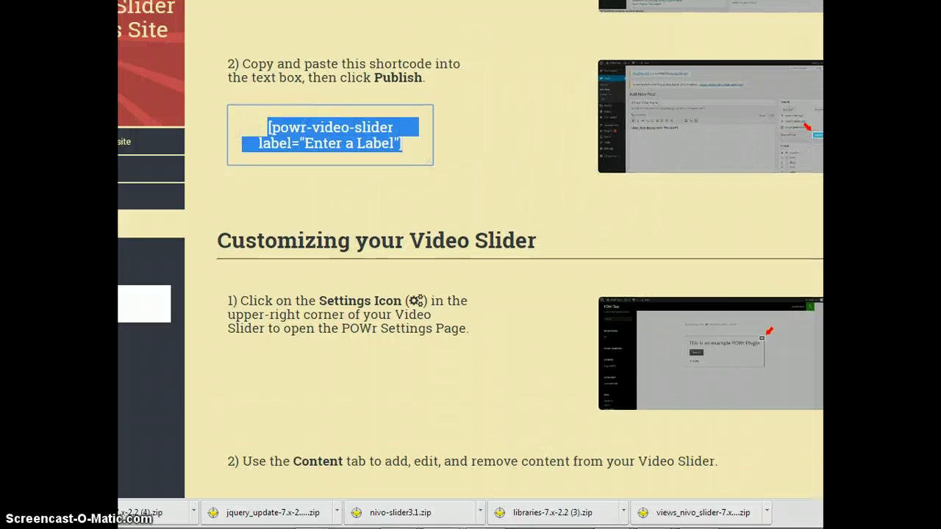
Step: Return to Buy Cebu Property and edit the Welcome to Cebu Property page from All Pages
{"action": "key", "text": "ctrl+Tab"}
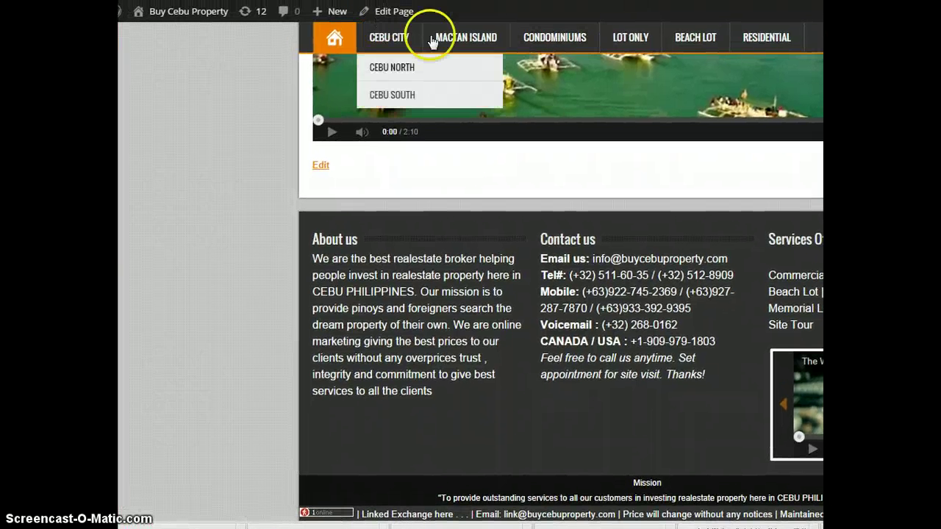
{"action": "mouse_move", "coordinate": [181, 11]}
{"action": "left_click", "coordinate": [152, 38]}
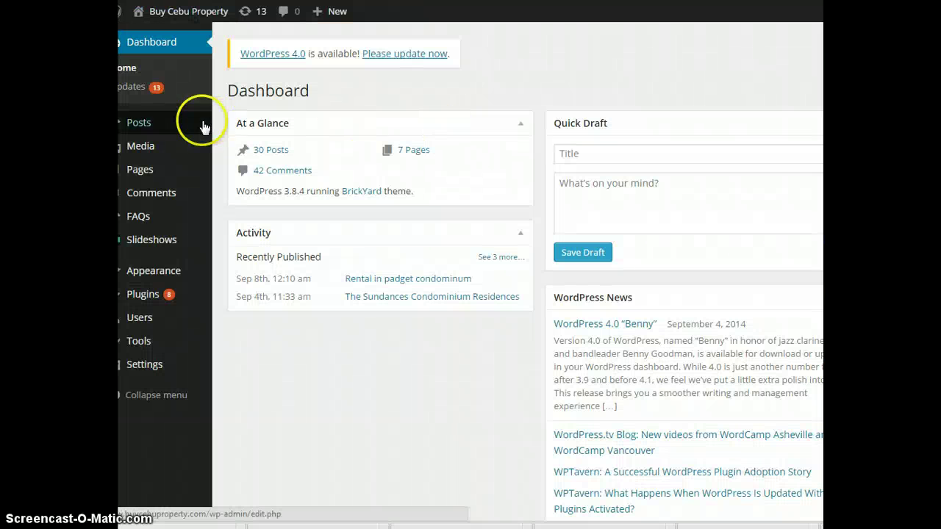
{"action": "mouse_move", "coordinate": [140, 169]}
{"action": "left_click", "coordinate": [245, 171]}
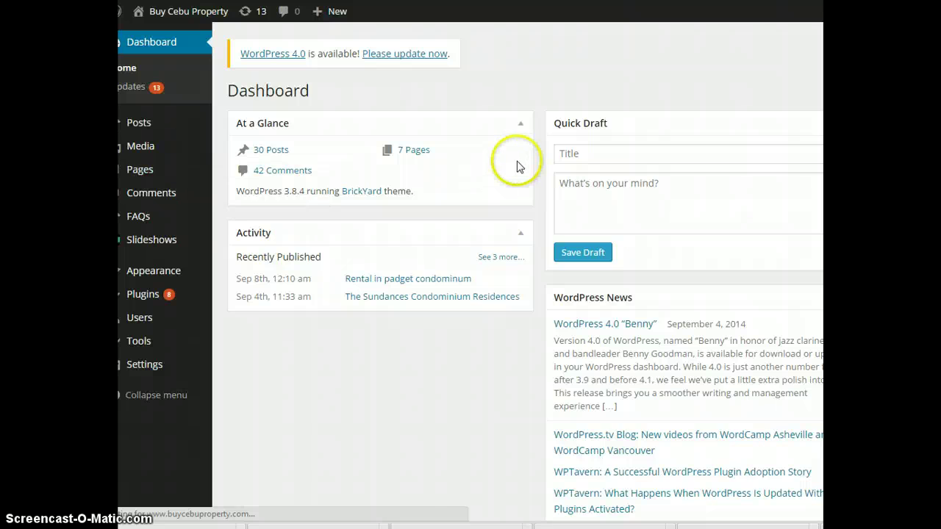
{"action": "scroll", "coordinate": [461, 231], "scroll_direction": "down", "scroll_amount": 4}
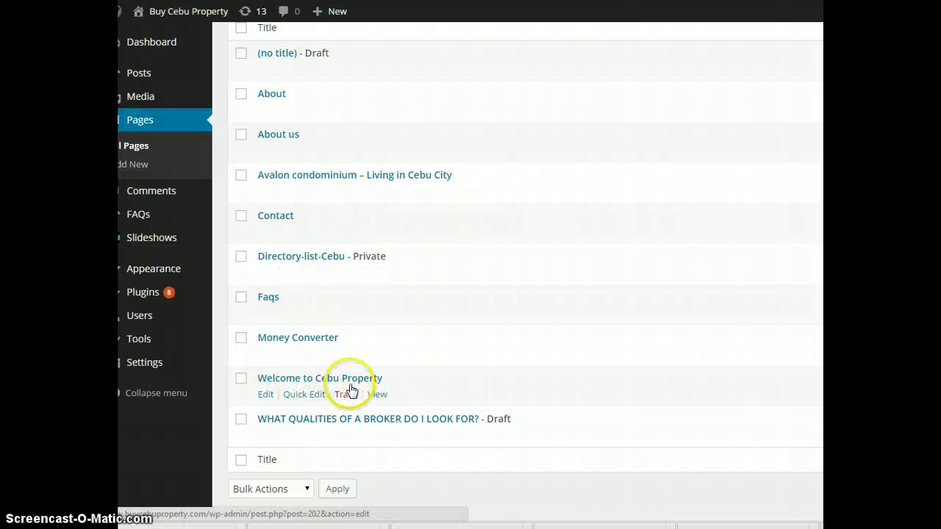
{"action": "left_click", "coordinate": [266, 395]}
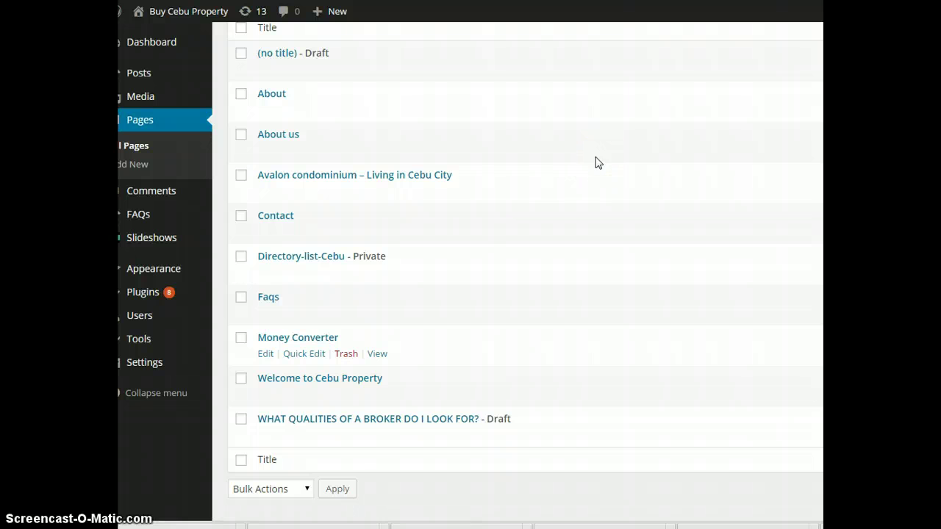
{"action": "left_click", "coordinate": [375, 220]}
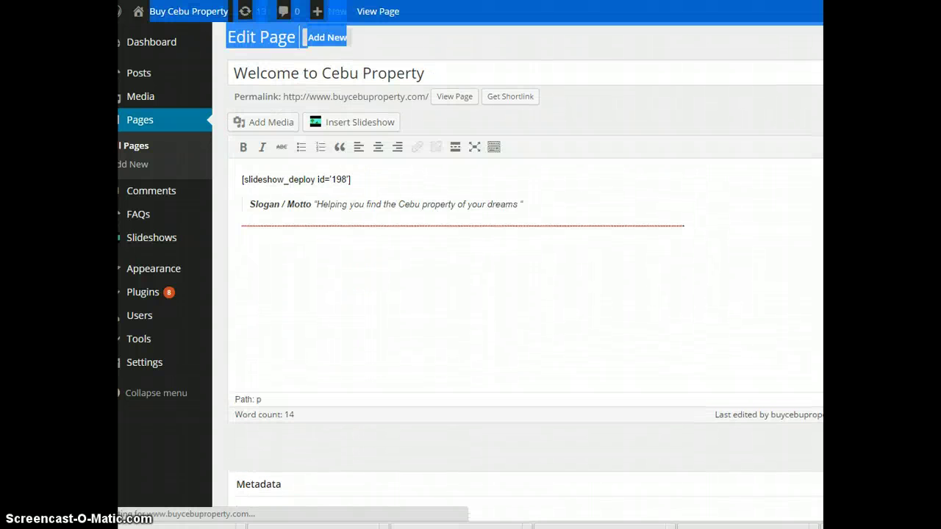
Step: Switch the page editor to Text view and place the cursor after the YouTube iframe
{"action": "left_click_drag", "start_coordinate": [799, 7], "coordinate": [801, 28]}
{"action": "left_click", "coordinate": [803, 78]}
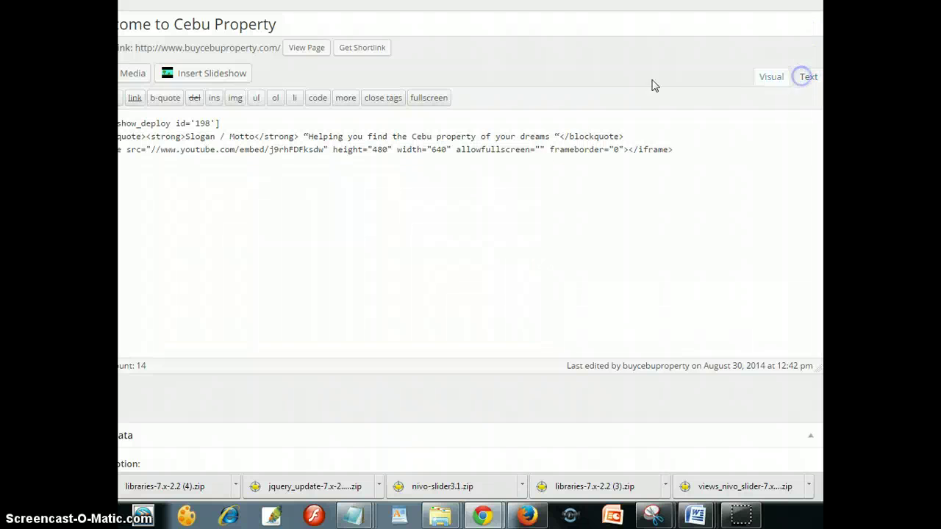
{"action": "left_click", "coordinate": [720, 154]}
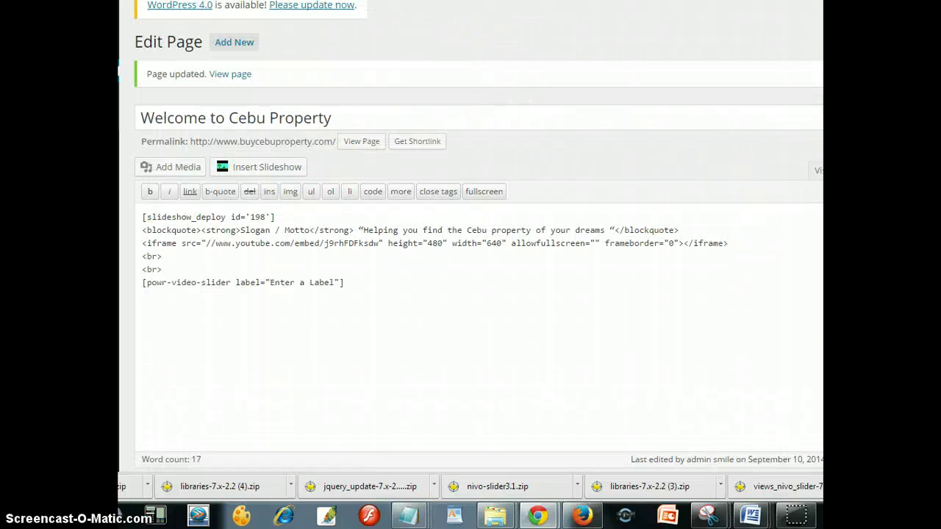
Step: View the updated Welcome to Cebu Property page live and find the video slider
{"action": "left_click", "coordinate": [369, 144]}
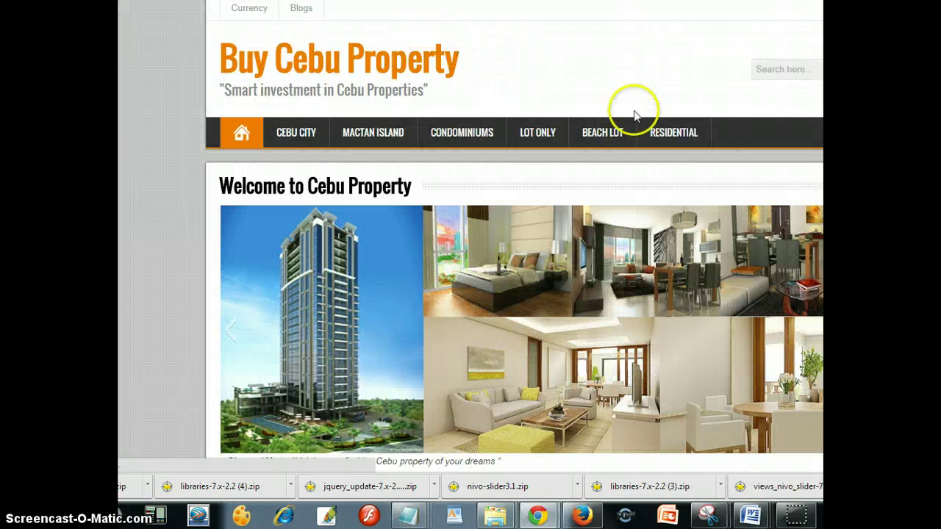
{"action": "scroll", "coordinate": [644, 106], "scroll_direction": "down", "scroll_amount": 5}
{"action": "scroll", "coordinate": [646, 111], "scroll_direction": "down", "scroll_amount": 2}
{"action": "scroll", "coordinate": [668, 121], "scroll_direction": "up", "scroll_amount": 2}
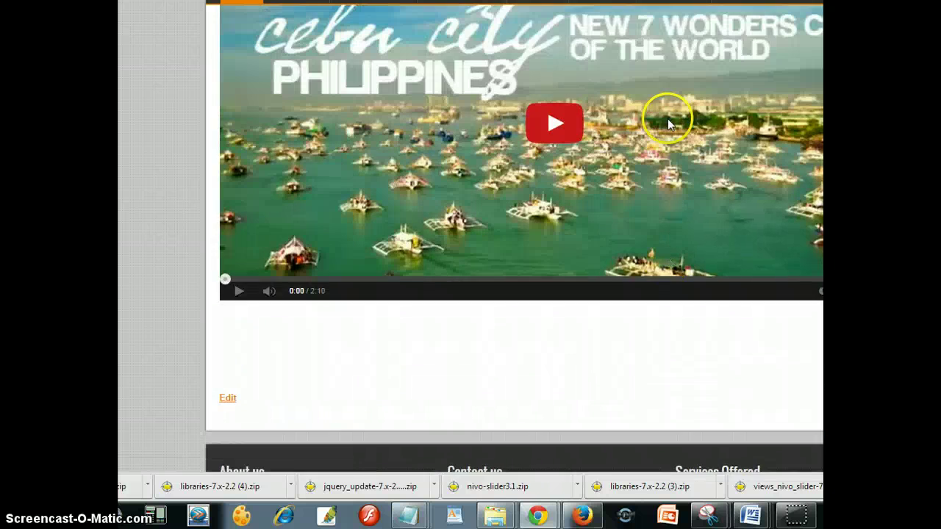
{"action": "scroll", "coordinate": [668, 121], "scroll_direction": "up", "scroll_amount": 2}
{"action": "scroll", "coordinate": [670, 126], "scroll_direction": "down", "scroll_amount": 3}
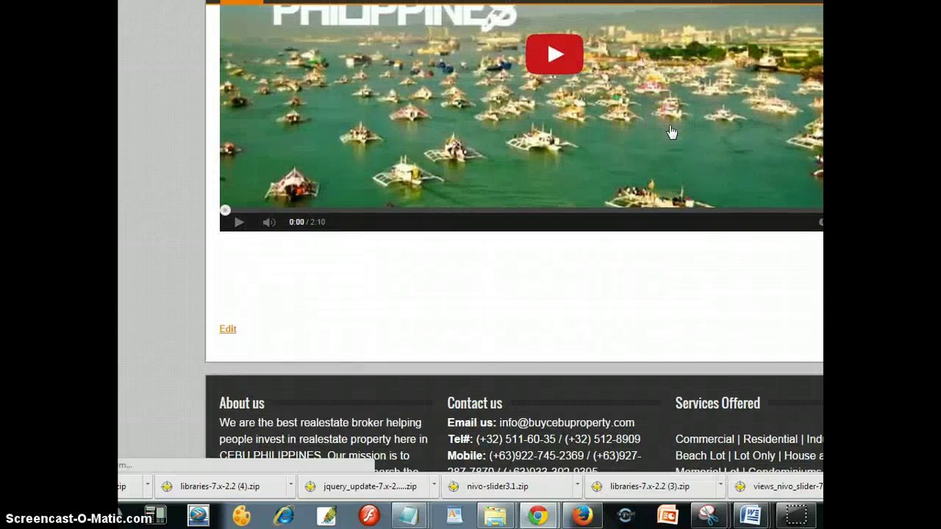
{"action": "left_click", "coordinate": [667, 130]}
{"action": "scroll", "coordinate": [742, 261], "scroll_direction": "down", "scroll_amount": 1}
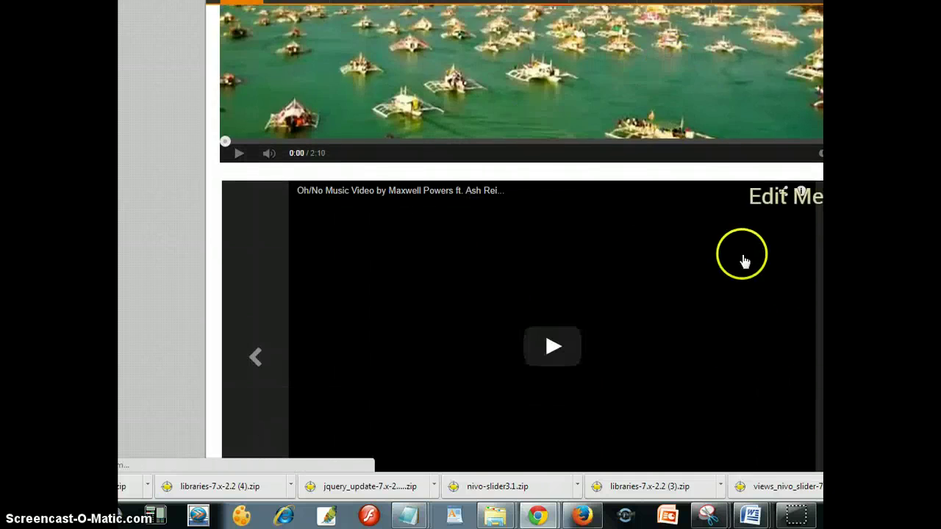
{"action": "scroll", "coordinate": [742, 263], "scroll_direction": "down", "scroll_amount": 4}
{"action": "scroll", "coordinate": [731, 257], "scroll_direction": "up", "scroll_amount": 1}
{"action": "scroll", "coordinate": [730, 257], "scroll_direction": "up", "scroll_amount": 2}
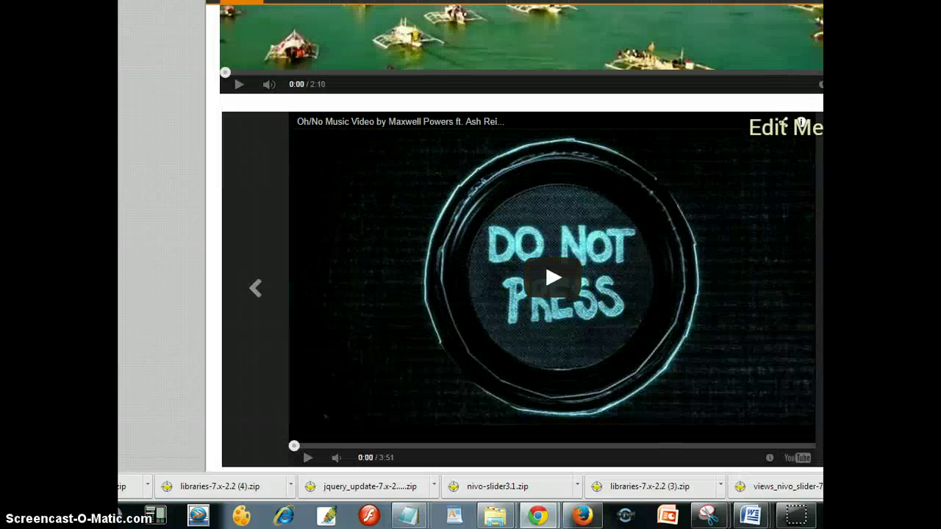
{"action": "scroll", "coordinate": [470, 265], "scroll_direction": "right", "scroll_amount": 2}
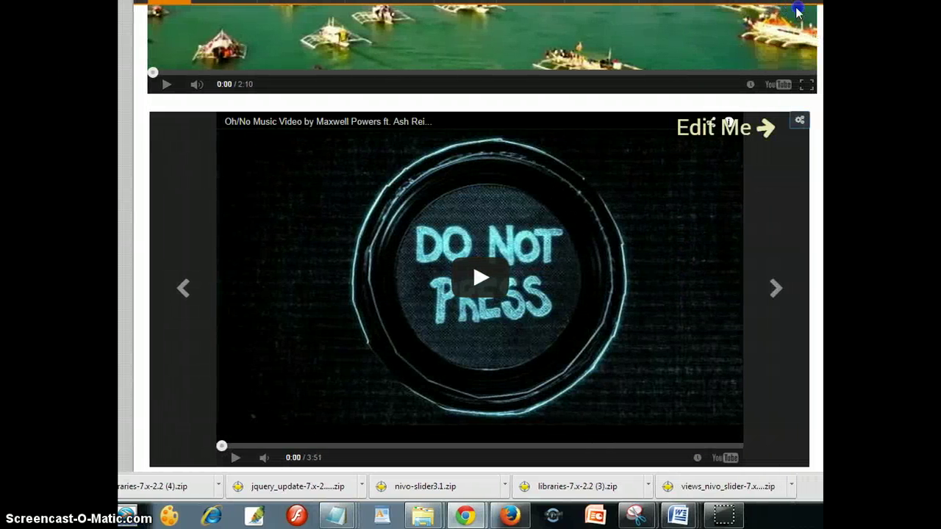
Step: Cycle the slider forward, then back to the masked-figures music video
{"action": "left_click", "coordinate": [776, 288]}
{"action": "left_click", "coordinate": [776, 288]}
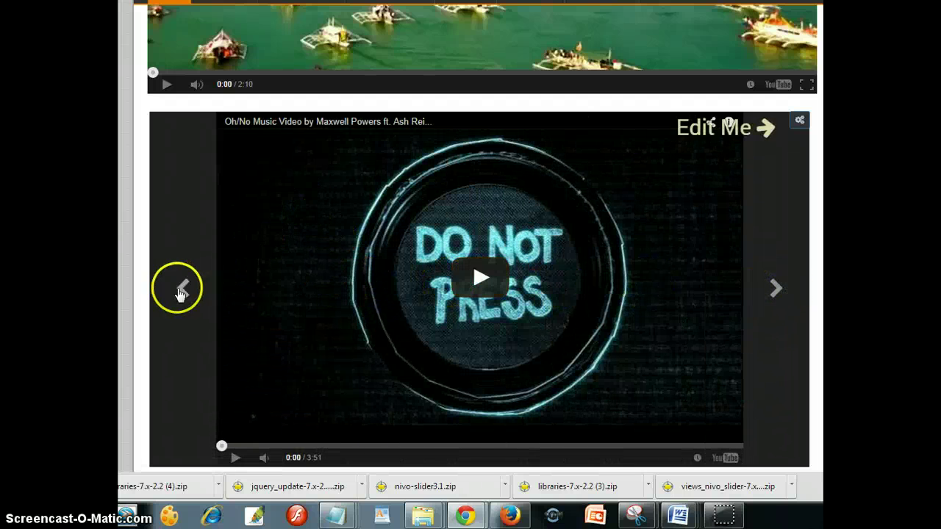
{"action": "left_click", "coordinate": [181, 290]}
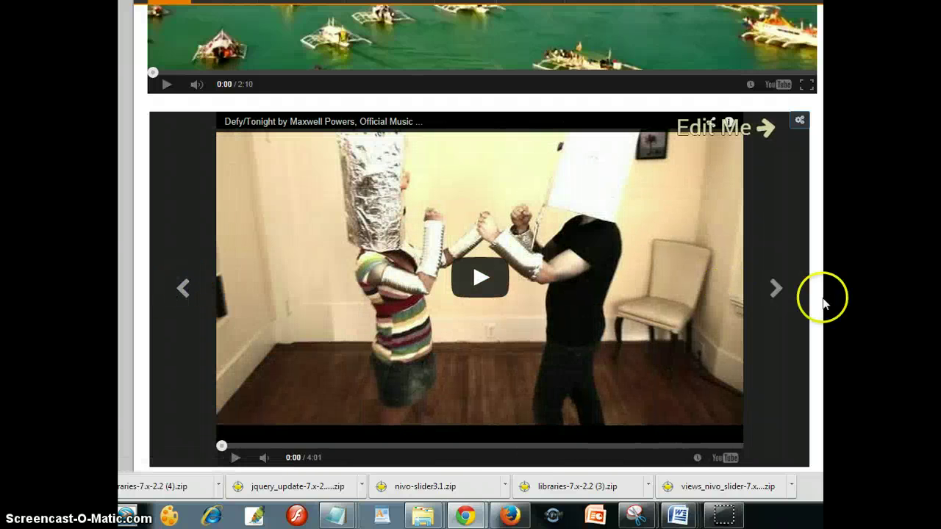
Step: In the slider's POWr editor, delete the Do Not Press video and the remaining sample video
{"action": "left_click", "coordinate": [800, 120]}
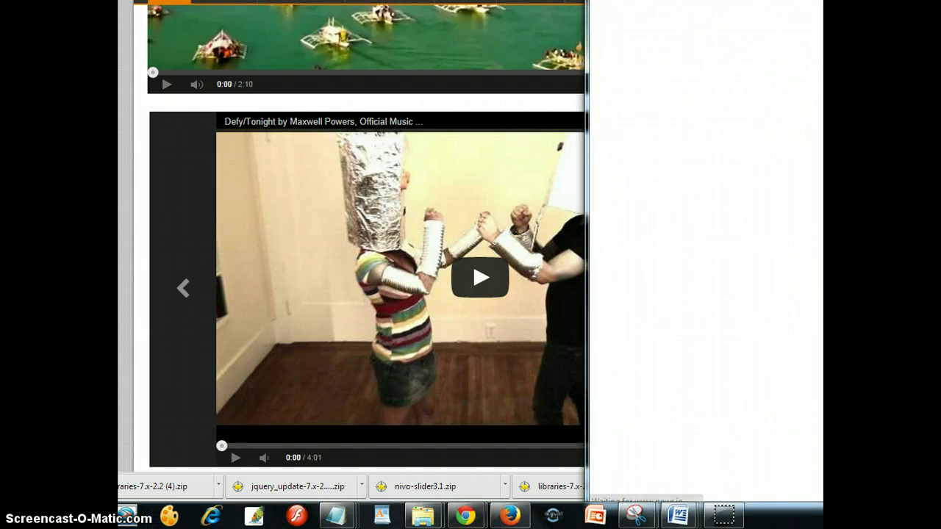
{"action": "mouse_move", "coordinate": [752, 9]}
{"action": "left_mouse_down"}
{"action": "mouse_move", "coordinate": [391, 36]}
{"action": "mouse_move", "coordinate": [364, 59]}
{"action": "left_mouse_up"}
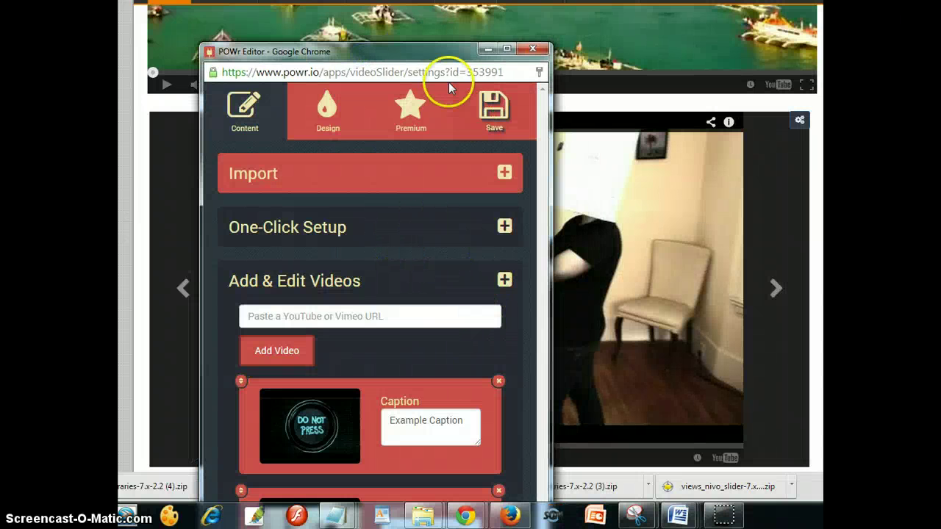
{"action": "left_click_drag", "start_coordinate": [432, 49], "coordinate": [438, 0]}
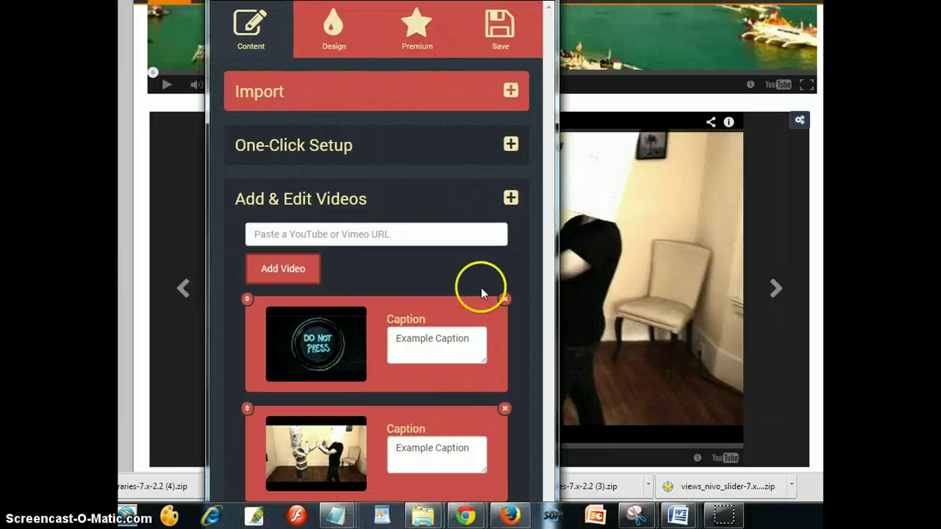
{"action": "left_click", "coordinate": [505, 300]}
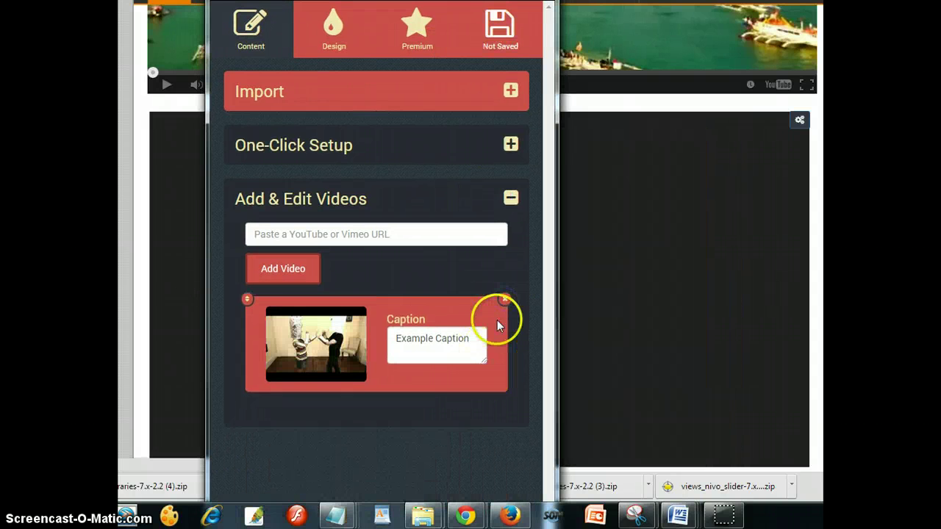
{"action": "left_click", "coordinate": [504, 300]}
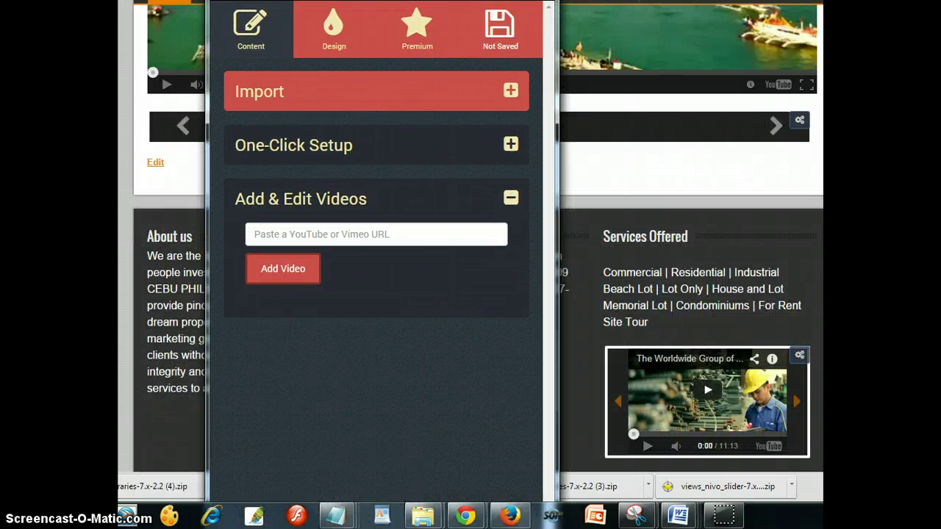
Step: Cycle through the POWr instructions, YouTube, sign-up and help windows back to the property site
{"action": "key", "text": "alt+Tab"}
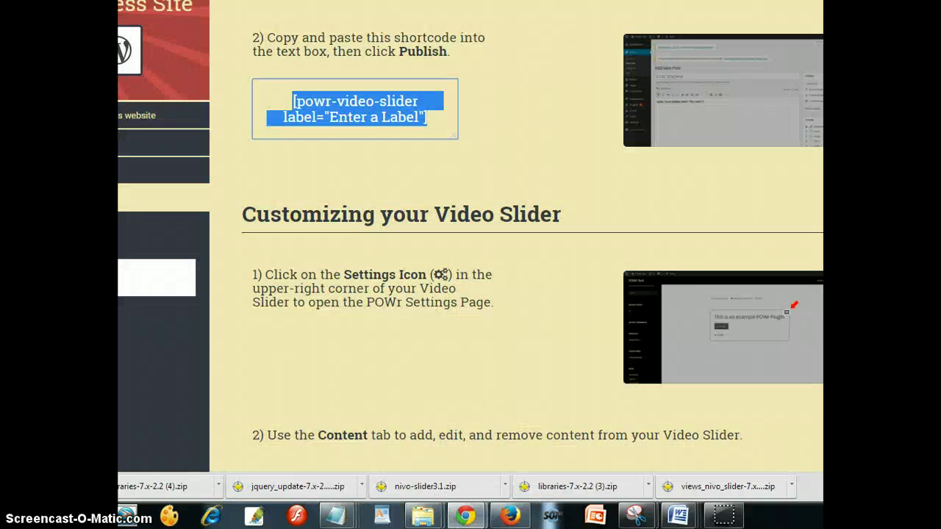
{"action": "key", "text": "alt+Tab"}
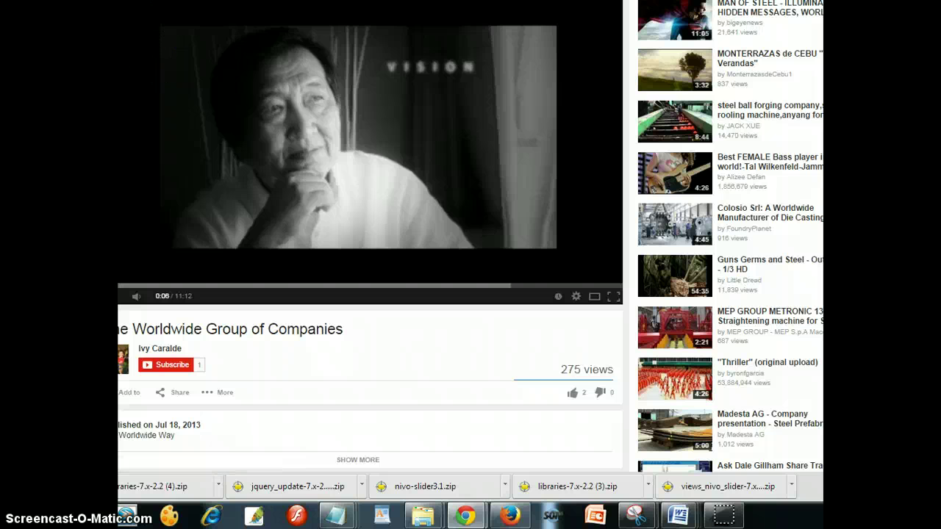
{"action": "right_click", "coordinate": [129, 0]}
{"action": "key", "text": "Escape"}
{"action": "key", "text": "alt+Tab"}
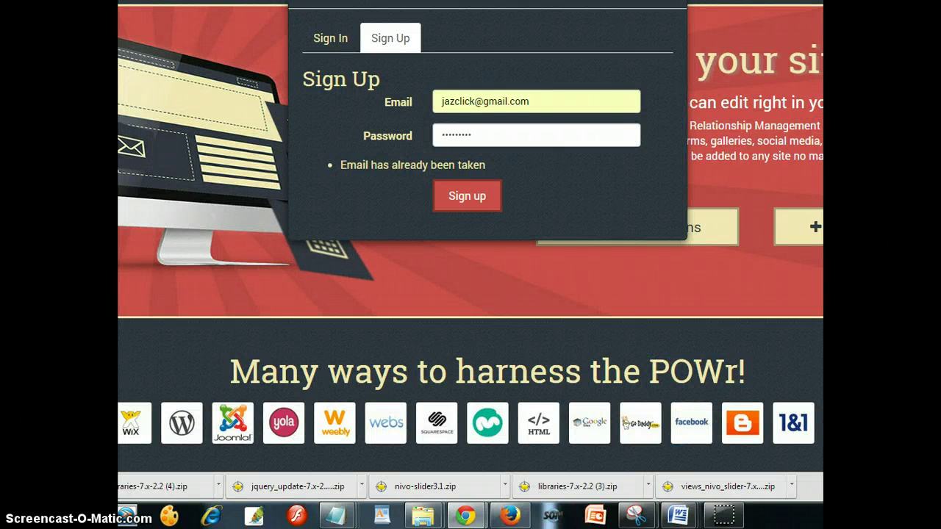
{"action": "key", "text": "alt+Tab"}
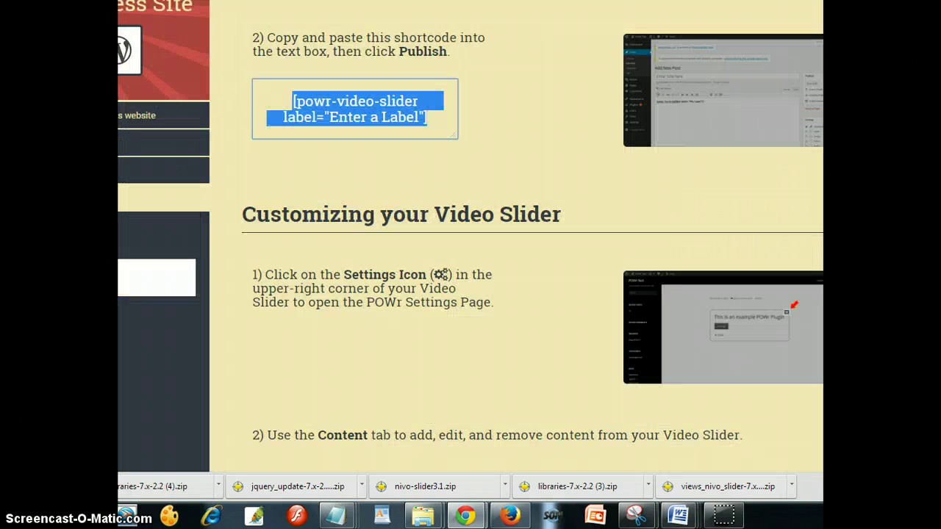
{"action": "key", "text": "alt+Tab"}
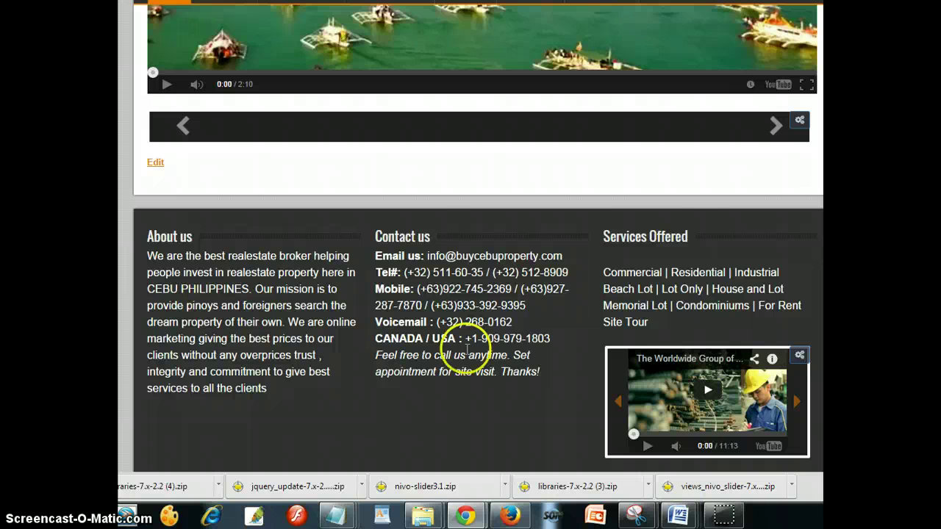
Step: Abandon the unsaved slider editor with Leave this Page and reopen the video slider's settings
{"action": "scroll", "coordinate": [692, 192], "scroll_direction": "up", "scroll_amount": 4}
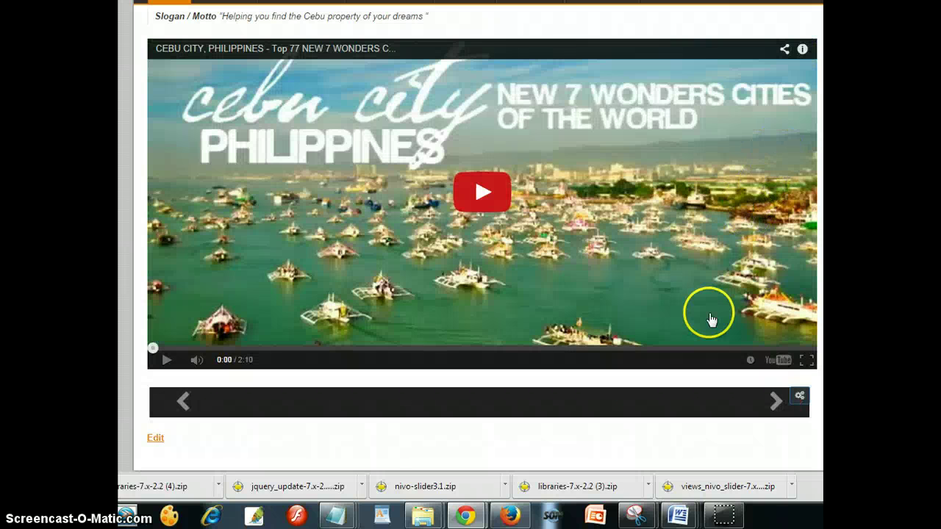
{"action": "scroll", "coordinate": [709, 314], "scroll_direction": "down", "scroll_amount": 5}
{"action": "scroll", "coordinate": [745, 247], "scroll_direction": "up", "scroll_amount": 1}
{"action": "scroll", "coordinate": [745, 248], "scroll_direction": "up", "scroll_amount": 3}
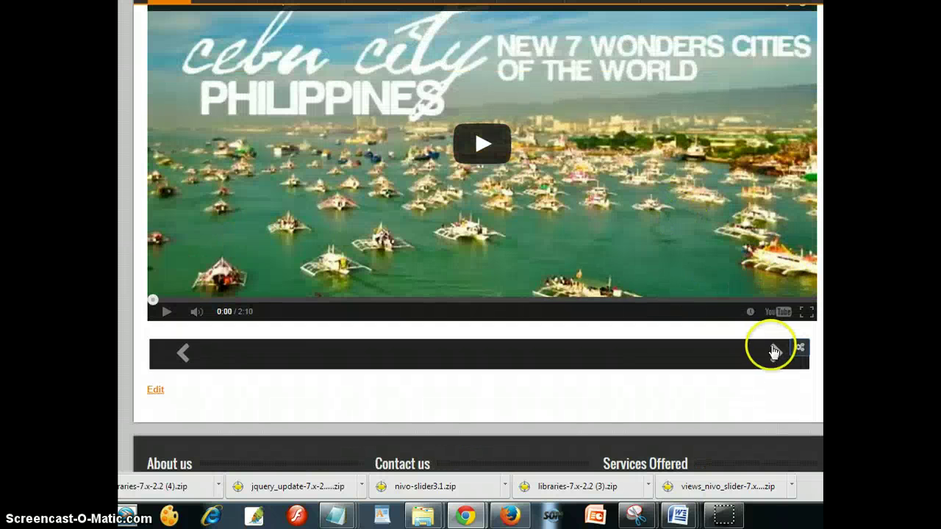
{"action": "left_click", "coordinate": [797, 349]}
{"action": "left_click", "coordinate": [368, 109]}
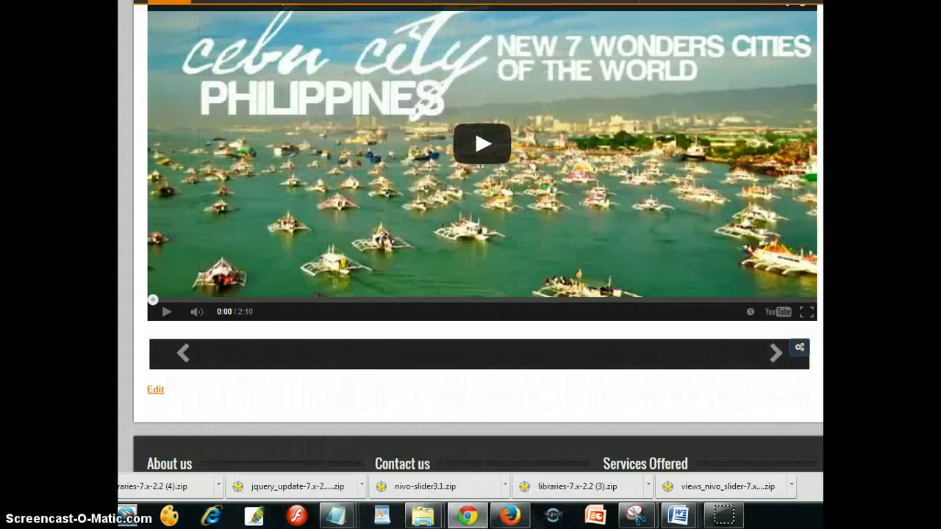
{"action": "left_click", "coordinate": [797, 356]}
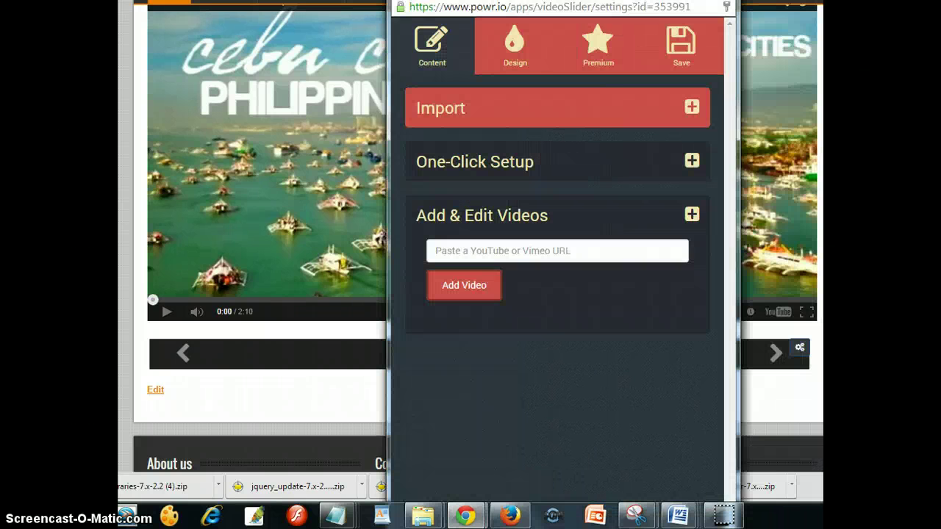
Step: Paste the copied Worldwide Group YouTube link into the editor and add it to the slider
{"action": "left_click_drag", "start_coordinate": [589, 9], "coordinate": [502, 10]}
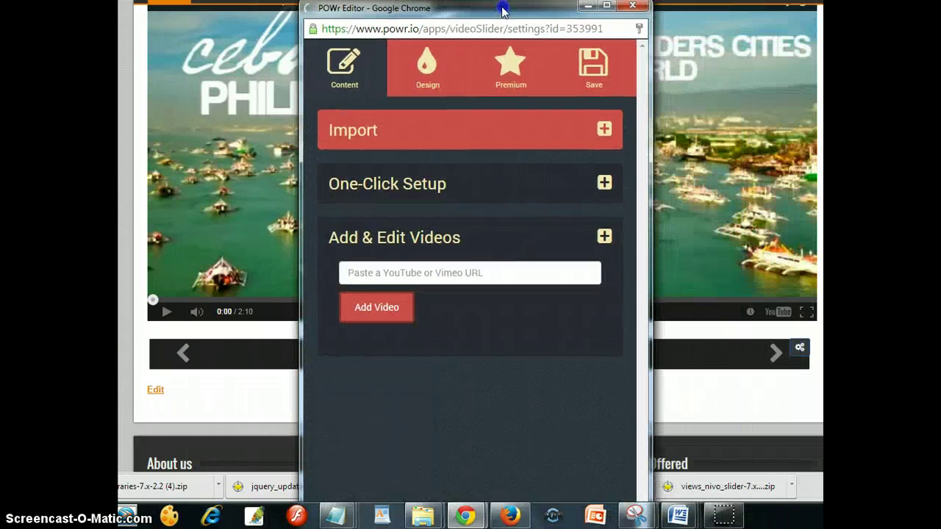
{"action": "right_click", "coordinate": [375, 272]}
{"action": "left_click", "coordinate": [430, 356]}
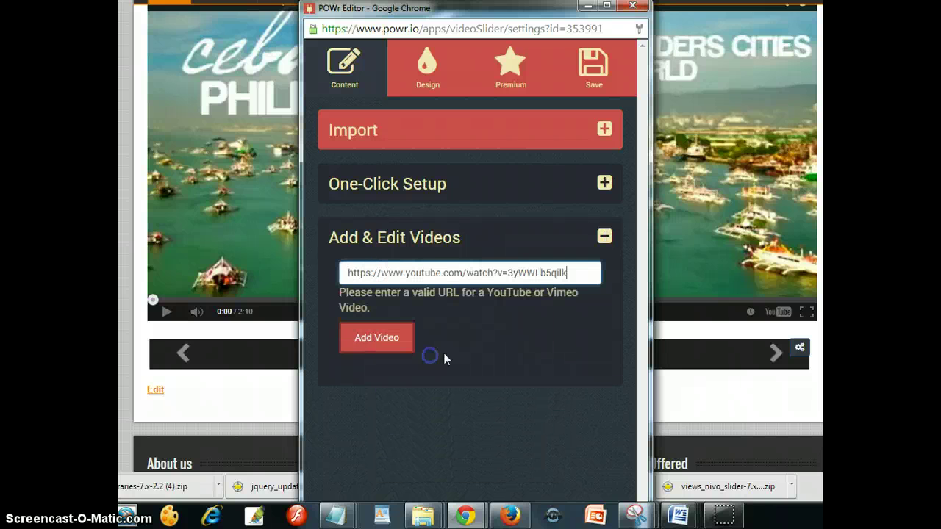
{"action": "left_click", "coordinate": [389, 337]}
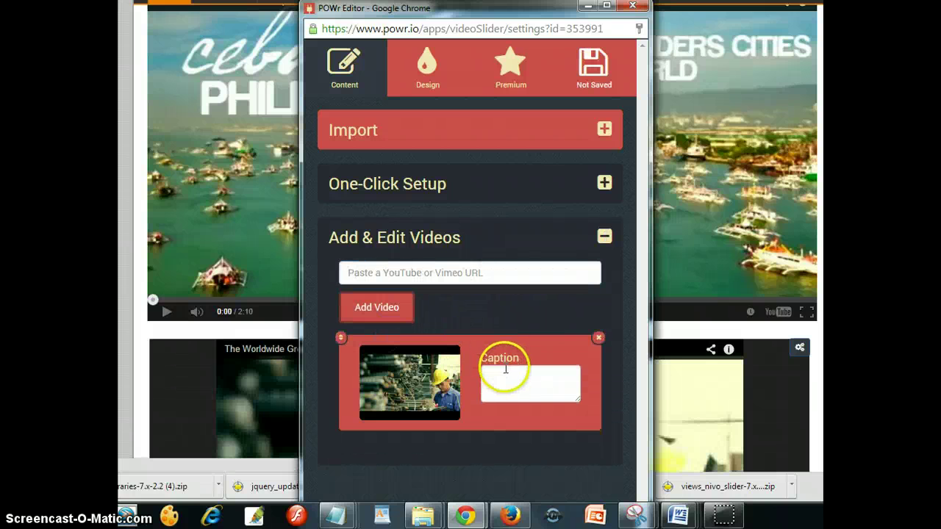
{"action": "scroll", "coordinate": [705, 361], "scroll_direction": "down", "scroll_amount": 1}
{"action": "scroll", "coordinate": [706, 361], "scroll_direction": "down", "scroll_amount": 3}
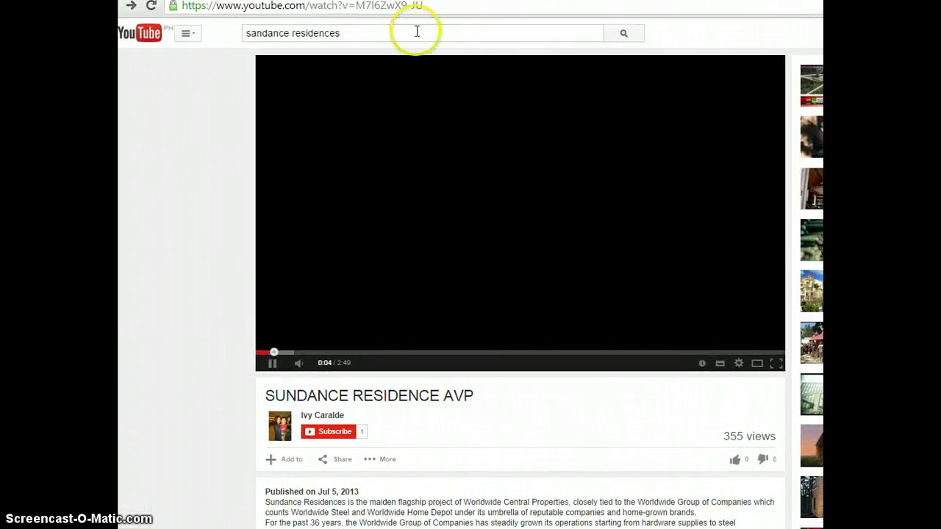
Step: Copy the Sundance Residence AVP video address, pause it, and return to the property site
{"action": "left_click_drag", "start_coordinate": [445, 6], "coordinate": [186, 5]}
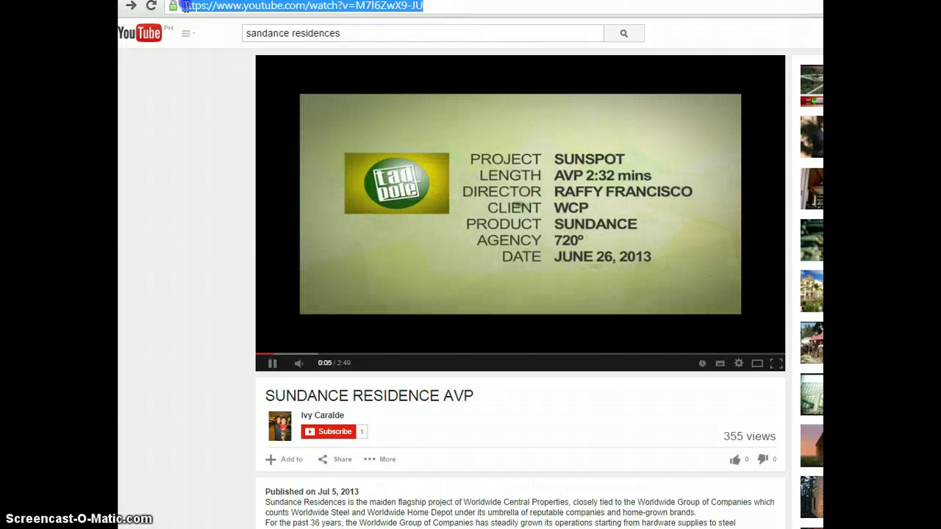
{"action": "right_click", "coordinate": [281, 10]}
{"action": "left_click", "coordinate": [353, 53]}
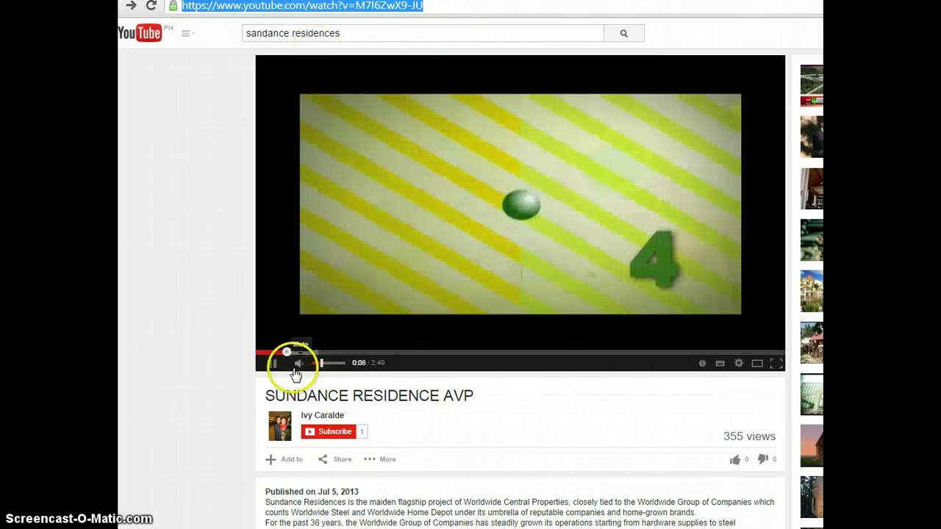
{"action": "left_click", "coordinate": [273, 364]}
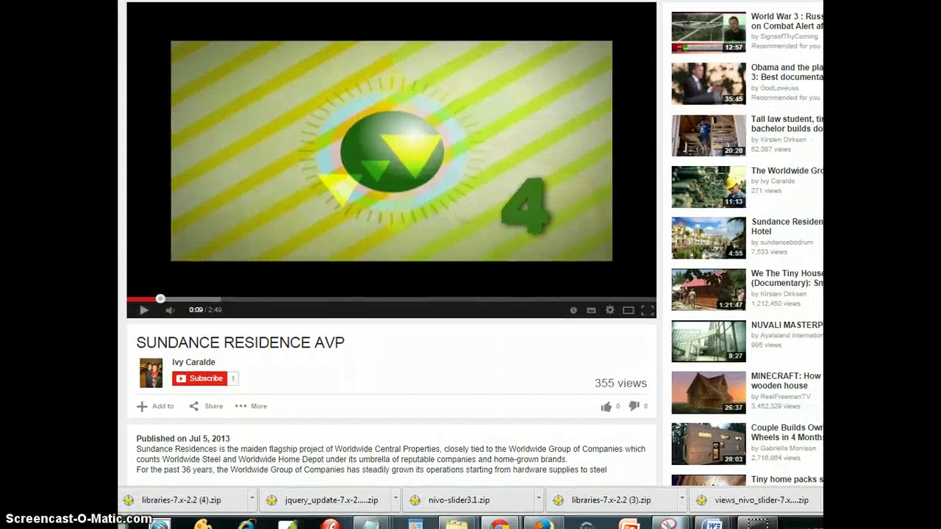
{"action": "key", "text": "ctrl+Tab"}
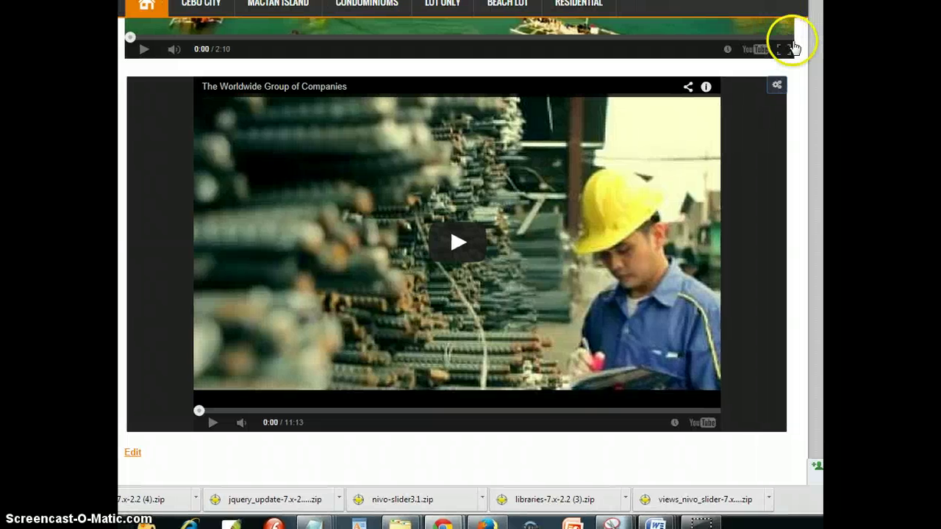
Step: Close the open slider editor by confirming Leave this Page
{"action": "left_click", "coordinate": [773, 86]}
{"action": "left_click", "coordinate": [439, 157]}
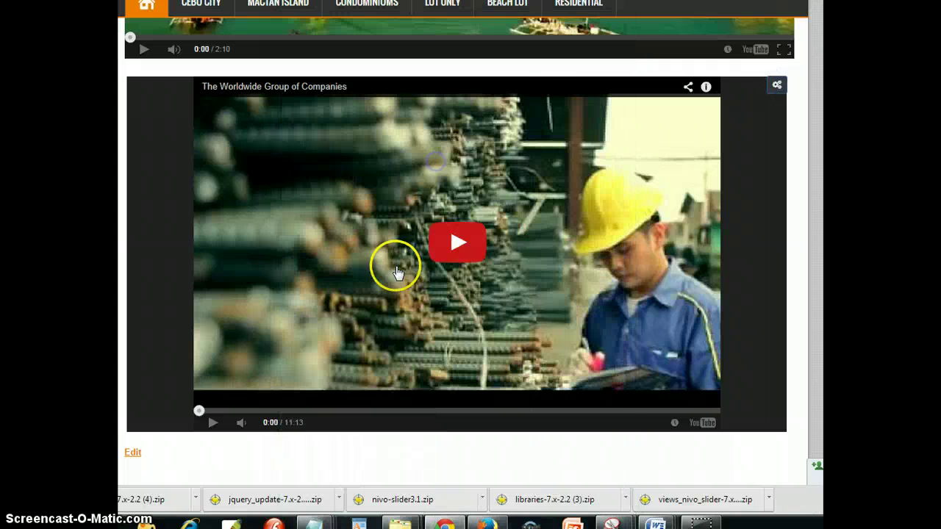
Step: Reopen the slider editor and add the Sundance video as the second slide
{"action": "left_click", "coordinate": [773, 85]}
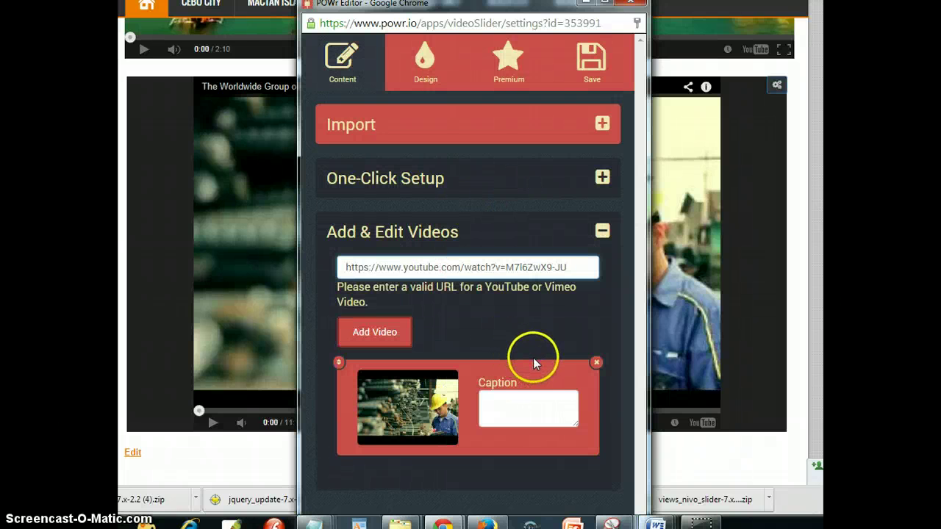
{"action": "left_click", "coordinate": [527, 406]}
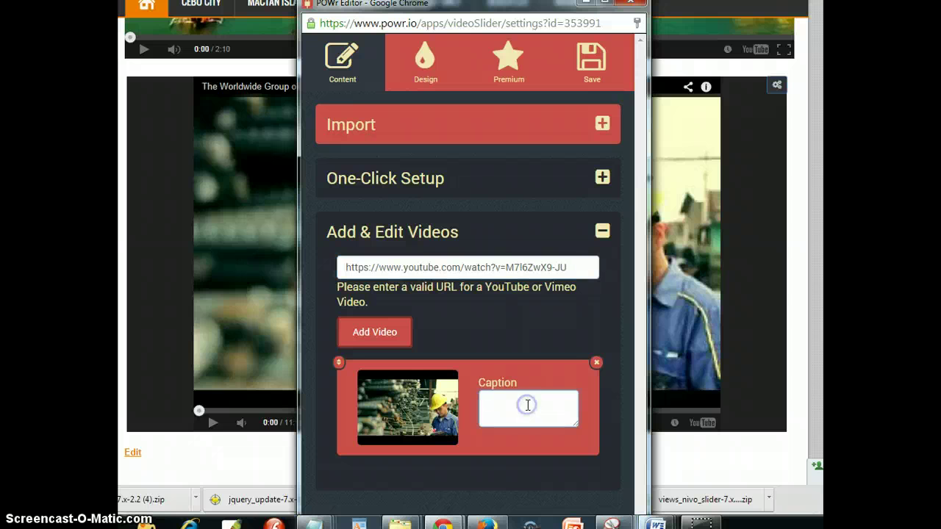
{"action": "left_click", "coordinate": [376, 341]}
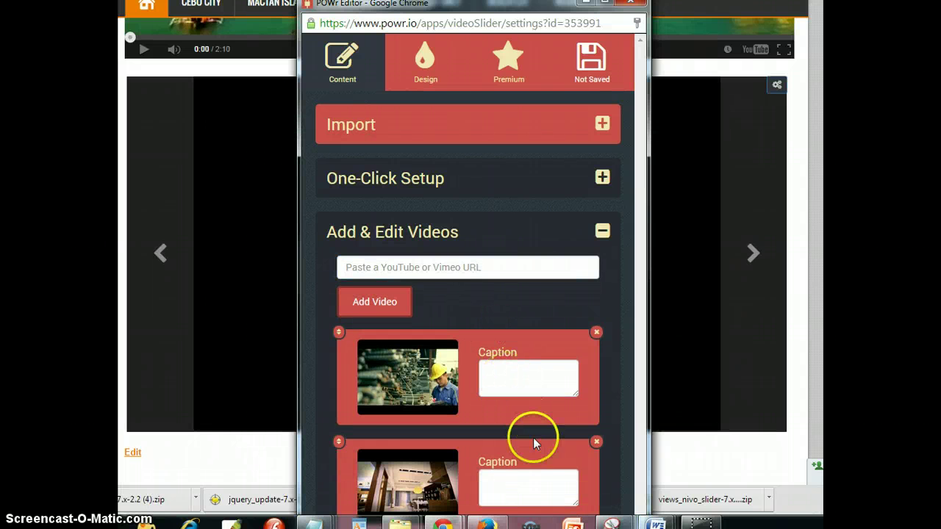
Step: Caption the second video 'Sundance Residenes' and save the slider changes
{"action": "left_click", "coordinate": [535, 482]}
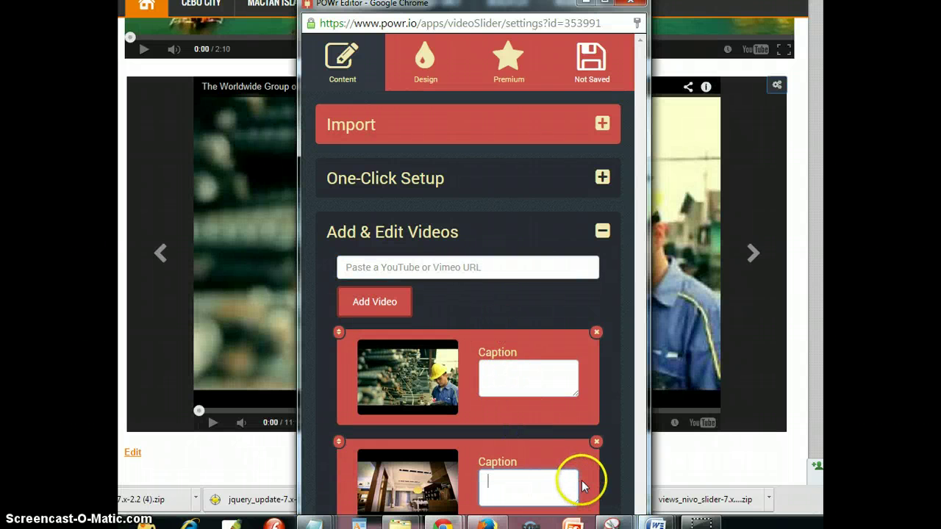
{"action": "type", "text": "Sunda"}
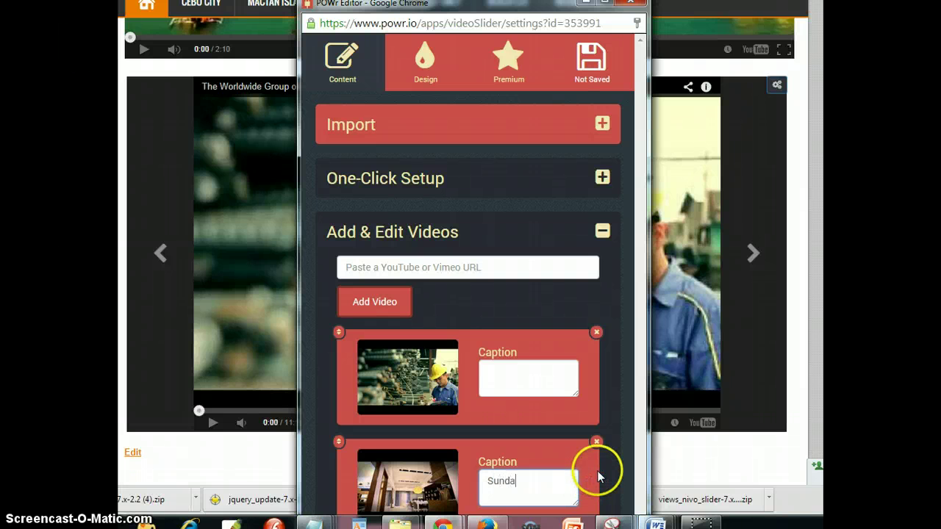
{"action": "type", "text": "nce Re"}
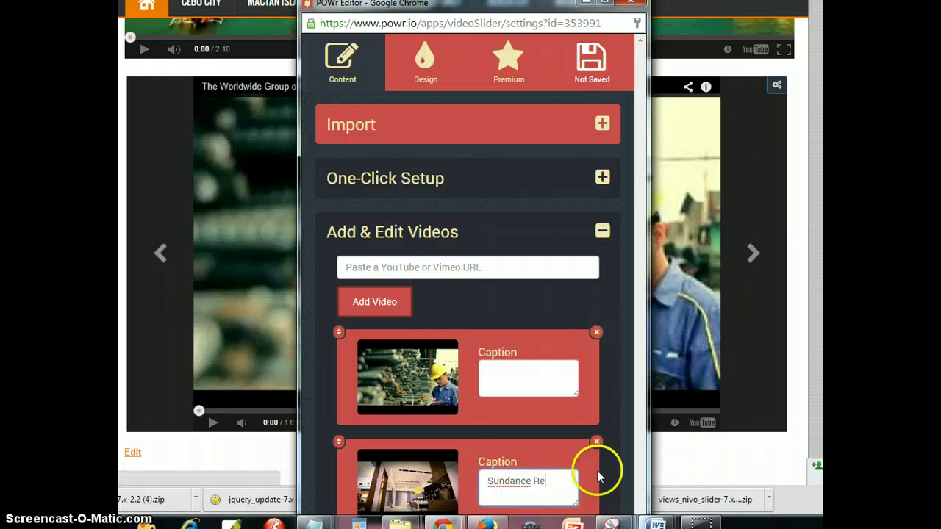
{"action": "type", "text": "si"}
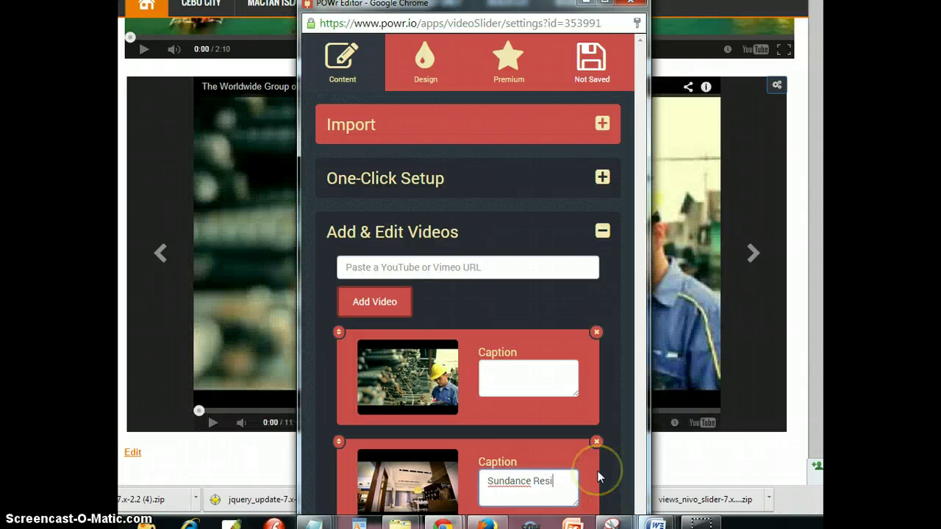
{"action": "type", "text": "denes"}
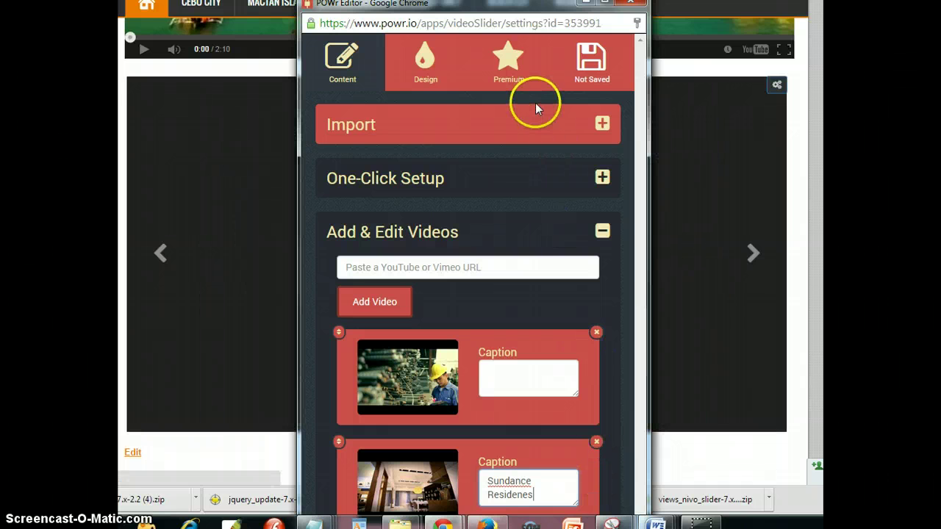
{"action": "left_click", "coordinate": [596, 65]}
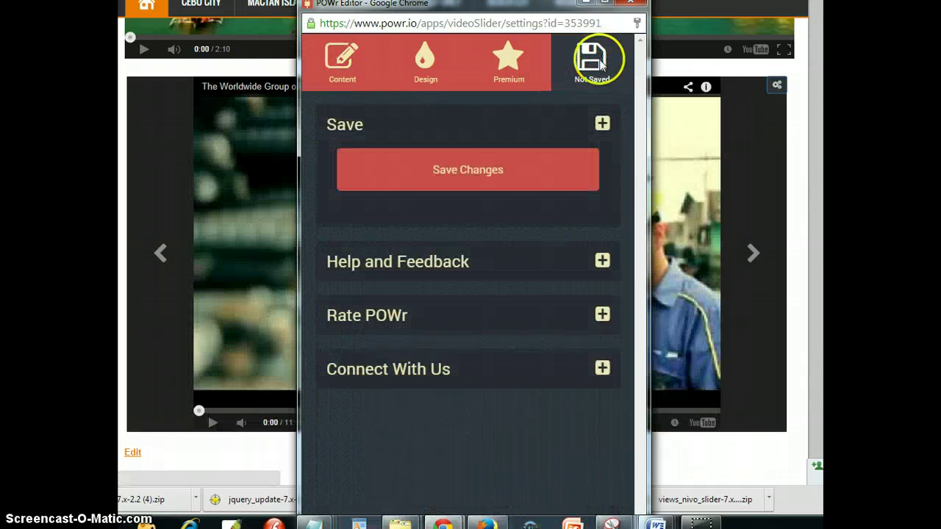
{"action": "left_click", "coordinate": [564, 171]}
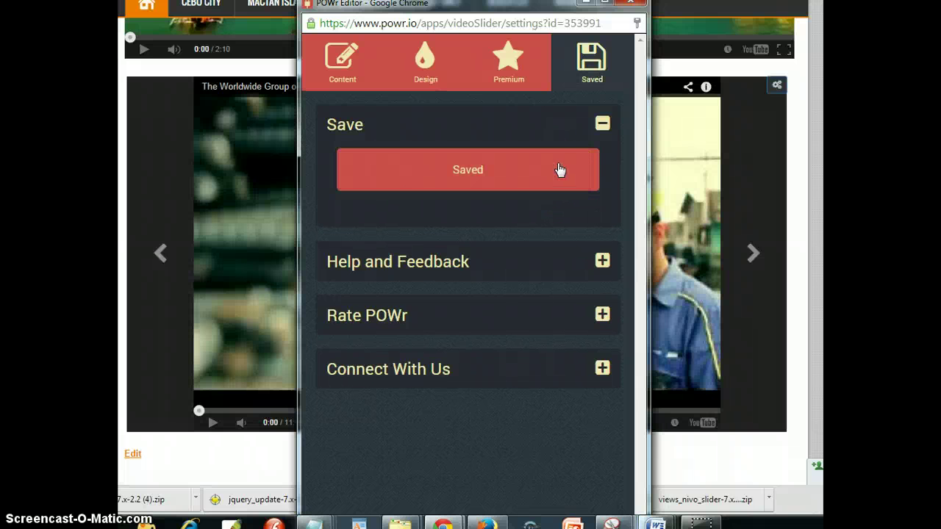
Step: Show the Design settings with Plugin Size (1000px width) and Thumbnails (off, 80px) expanded
{"action": "left_click", "coordinate": [430, 65]}
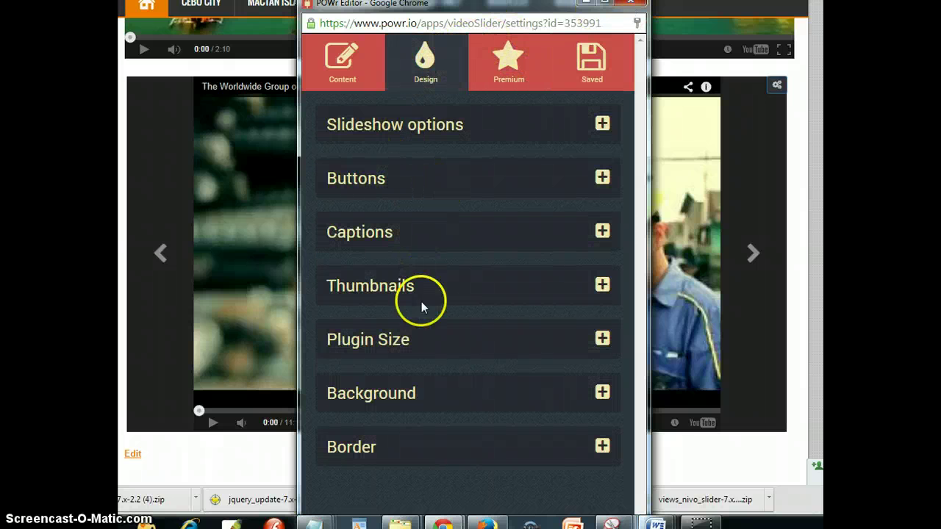
{"action": "left_click", "coordinate": [419, 340]}
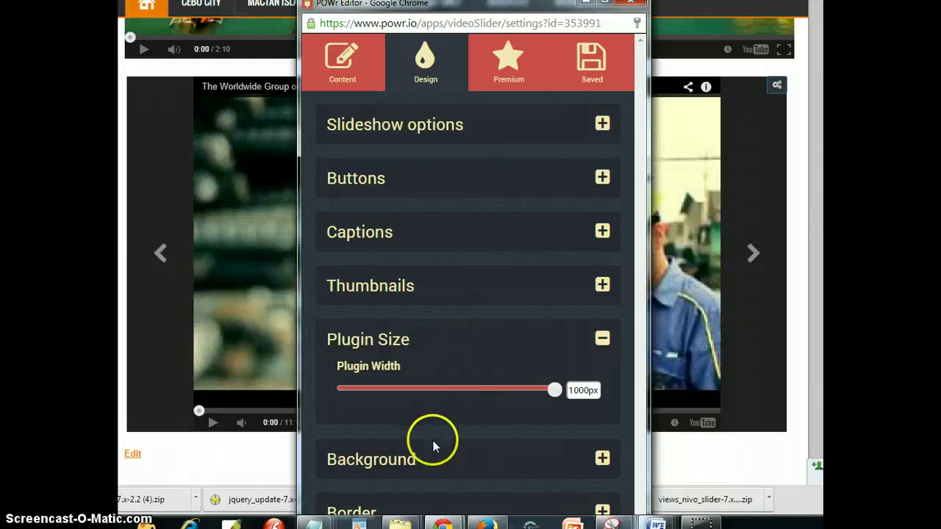
{"action": "left_click", "coordinate": [444, 276]}
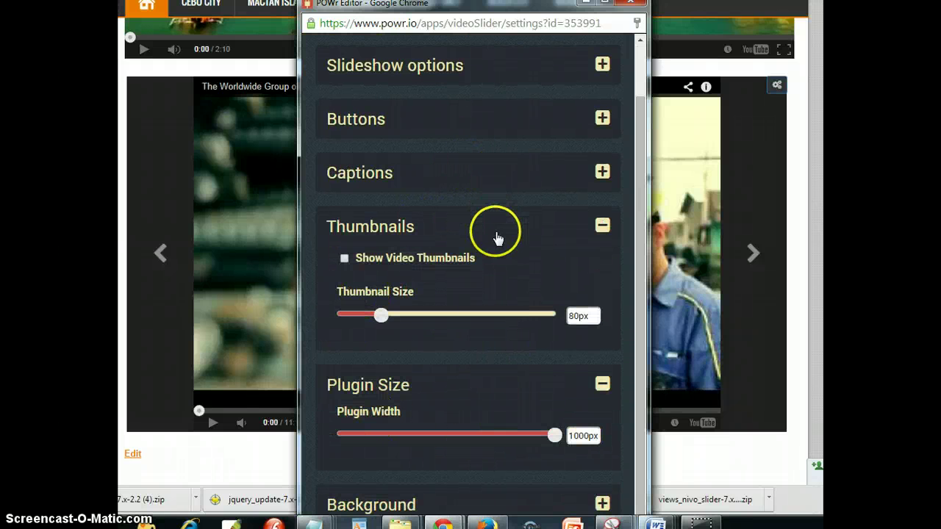
{"action": "scroll", "coordinate": [498, 245], "scroll_direction": "up", "scroll_amount": 2}
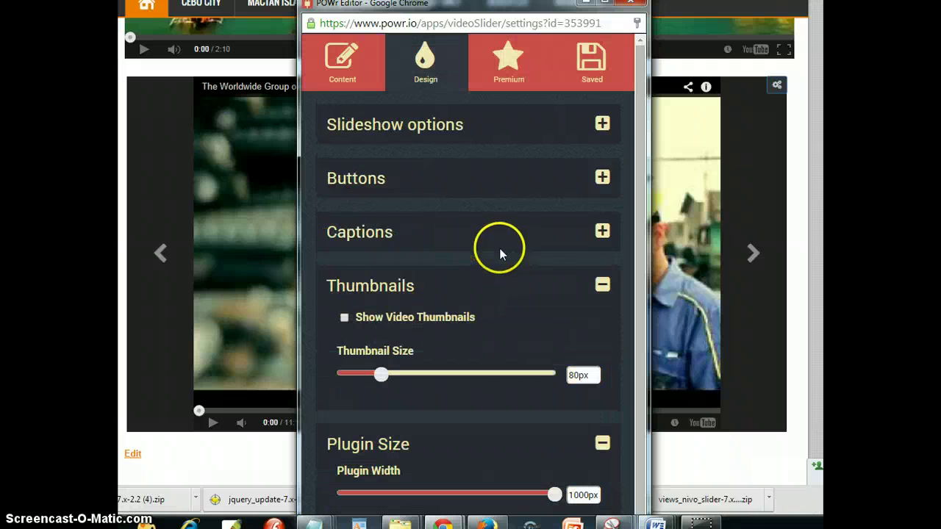
Step: Expand the Buttons (arrow style) and Background sections of the slider design settings
{"action": "left_click", "coordinate": [412, 188]}
{"action": "left_click", "coordinate": [473, 215]}
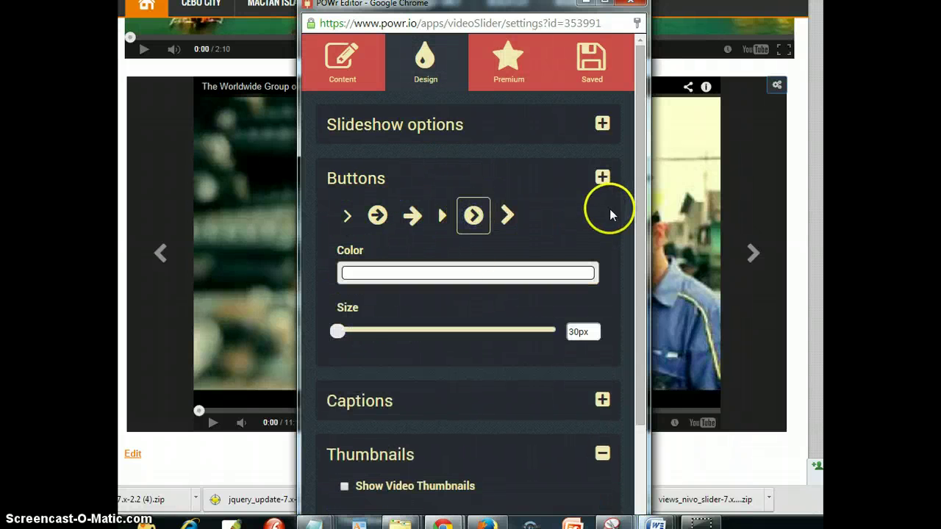
{"action": "scroll", "coordinate": [510, 355], "scroll_direction": "down", "scroll_amount": 3}
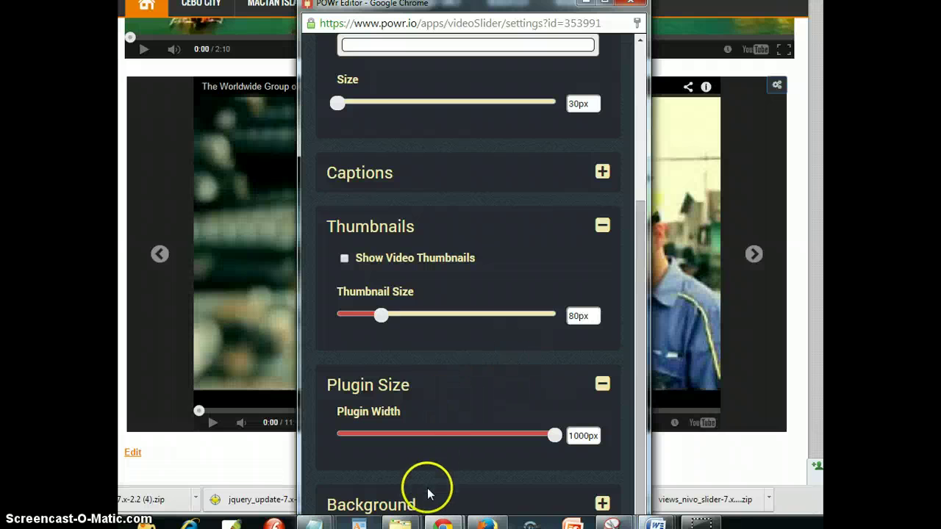
{"action": "left_click", "coordinate": [428, 502]}
{"action": "scroll", "coordinate": [529, 404], "scroll_direction": "down", "scroll_amount": 3}
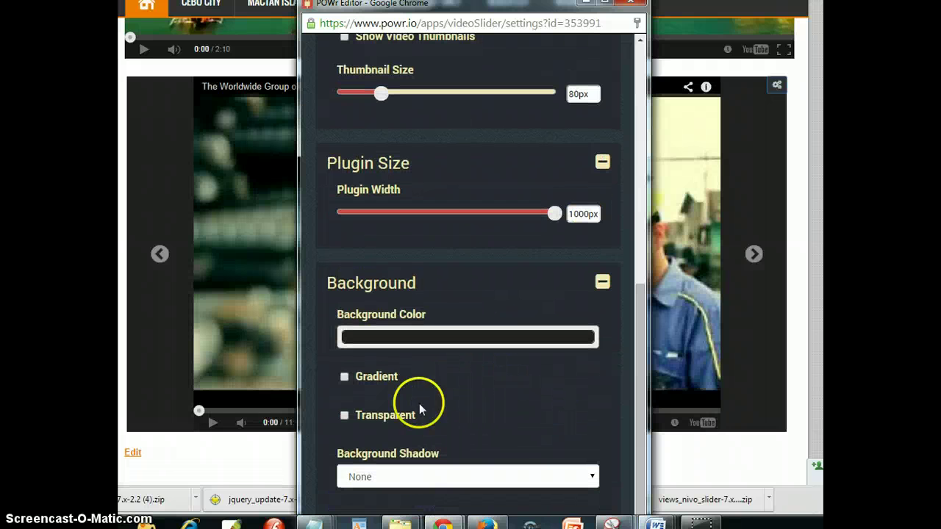
{"action": "left_click", "coordinate": [379, 378]}
{"action": "left_click", "coordinate": [379, 378]}
{"action": "scroll", "coordinate": [468, 441], "scroll_direction": "up", "scroll_amount": 1}
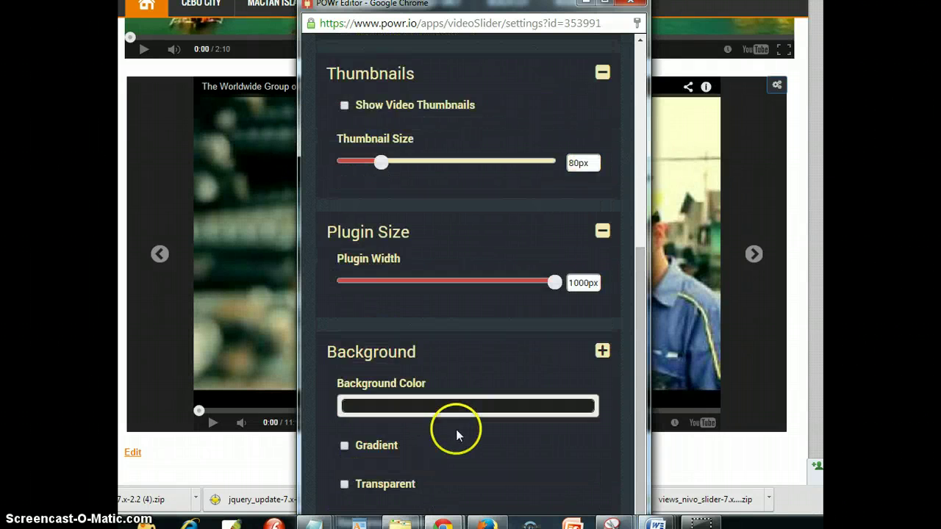
{"action": "scroll", "coordinate": [553, 379], "scroll_direction": "up", "scroll_amount": 1}
{"action": "scroll", "coordinate": [550, 84], "scroll_direction": "up", "scroll_amount": 7}
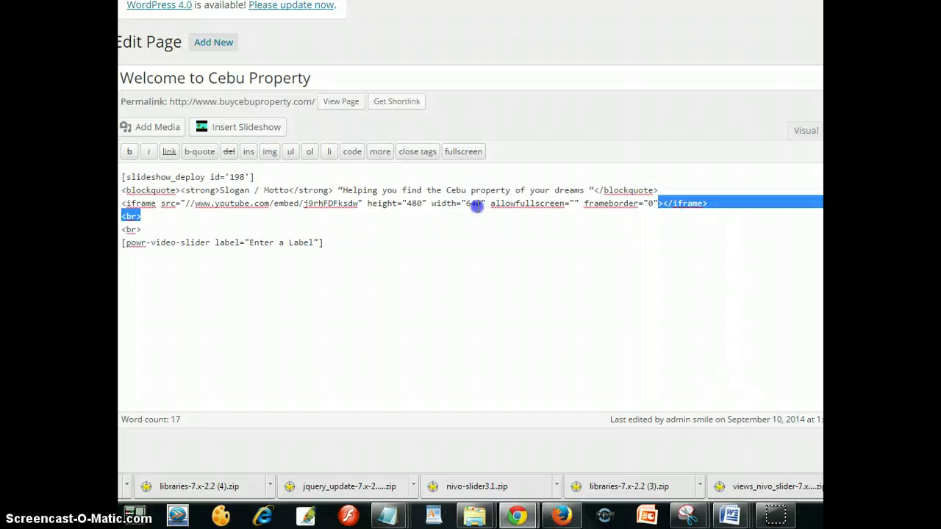
Step: Delete the old YouTube iframe line and its leftover blank line from the page text
{"action": "triple_click", "coordinate": [363, 204]}
{"action": "left_click", "coordinate": [356, 215]}
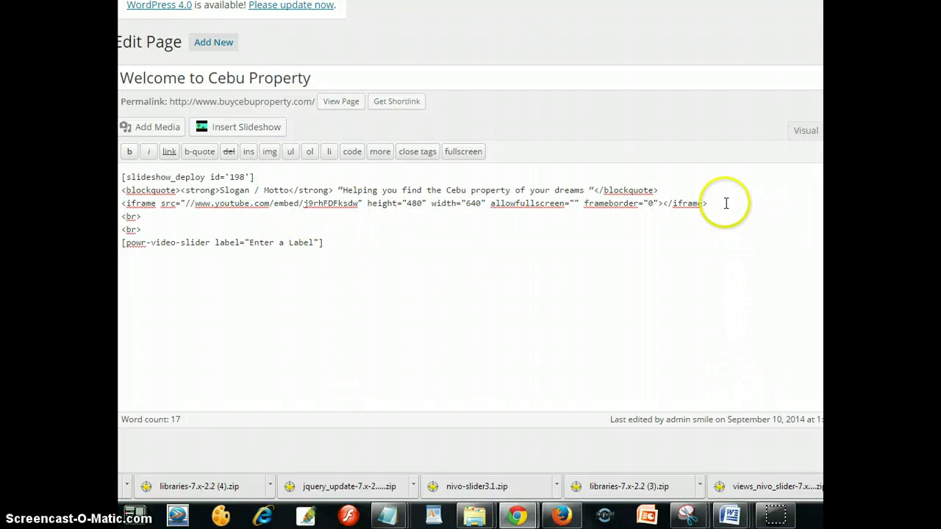
{"action": "left_click_drag", "start_coordinate": [707, 204], "coordinate": [119, 199]}
{"action": "key", "text": "Delete"}
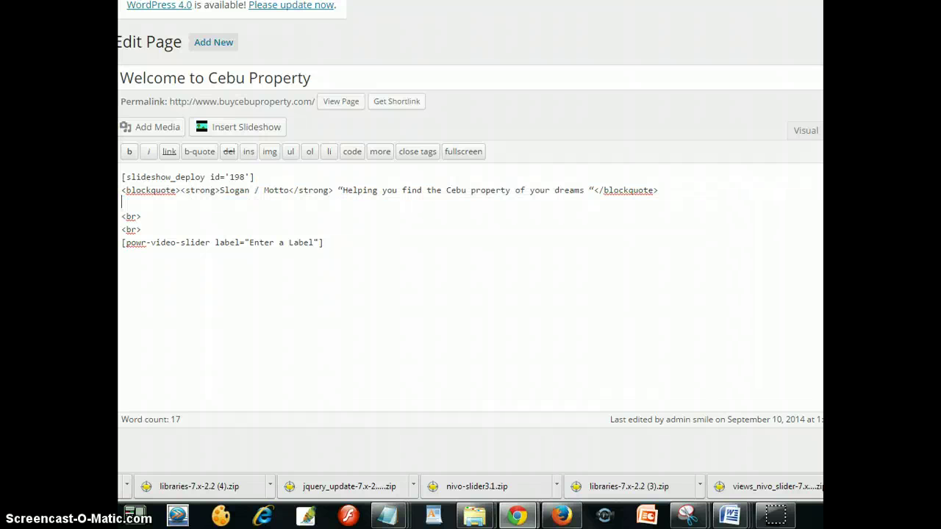
{"action": "key", "text": "BackSpace"}
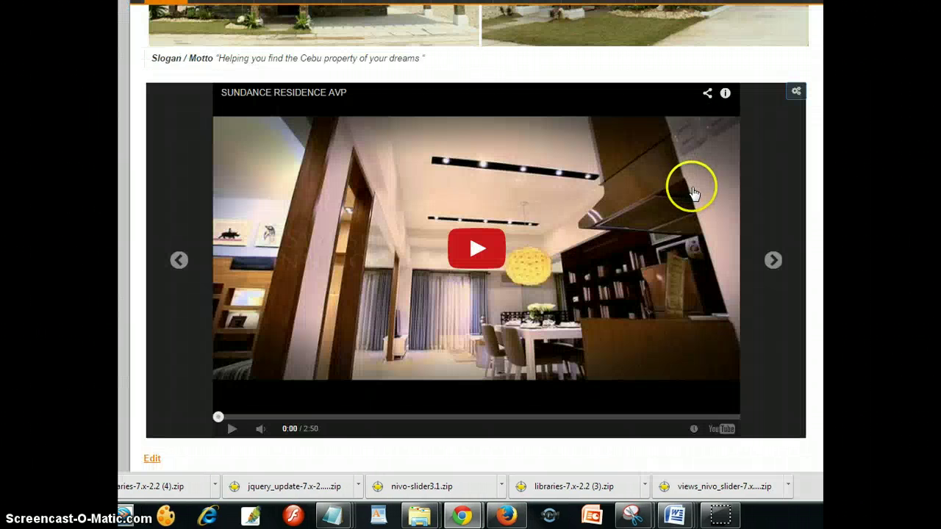
Step: On the live page, scroll to the slider and advance it to the next video
{"action": "scroll", "coordinate": [704, 205], "scroll_direction": "up", "scroll_amount": 2}
{"action": "scroll", "coordinate": [704, 204], "scroll_direction": "up", "scroll_amount": 3}
{"action": "scroll", "coordinate": [704, 205], "scroll_direction": "down", "scroll_amount": 3}
{"action": "scroll", "coordinate": [706, 226], "scroll_direction": "up", "scroll_amount": 3}
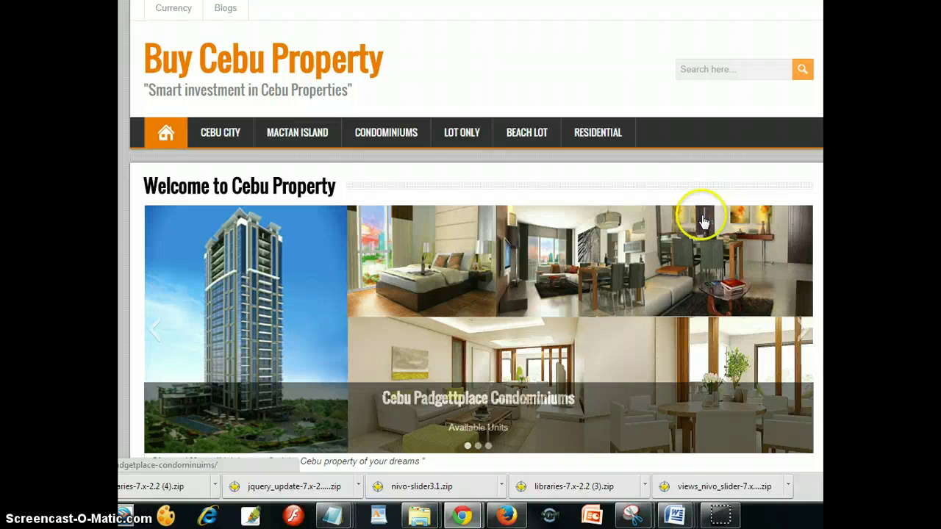
{"action": "scroll", "coordinate": [706, 272], "scroll_direction": "down", "scroll_amount": 2}
{"action": "scroll", "coordinate": [707, 271], "scroll_direction": "down", "scroll_amount": 4}
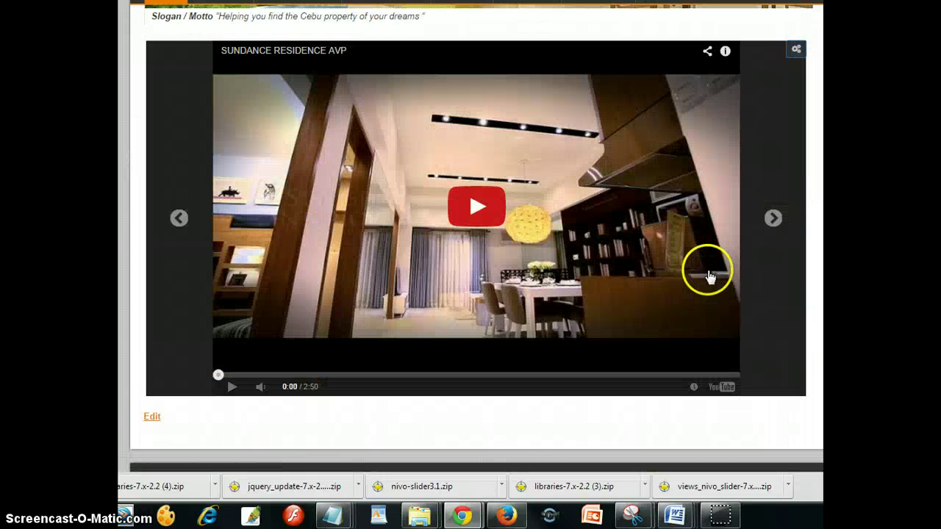
{"action": "left_click", "coordinate": [773, 219]}
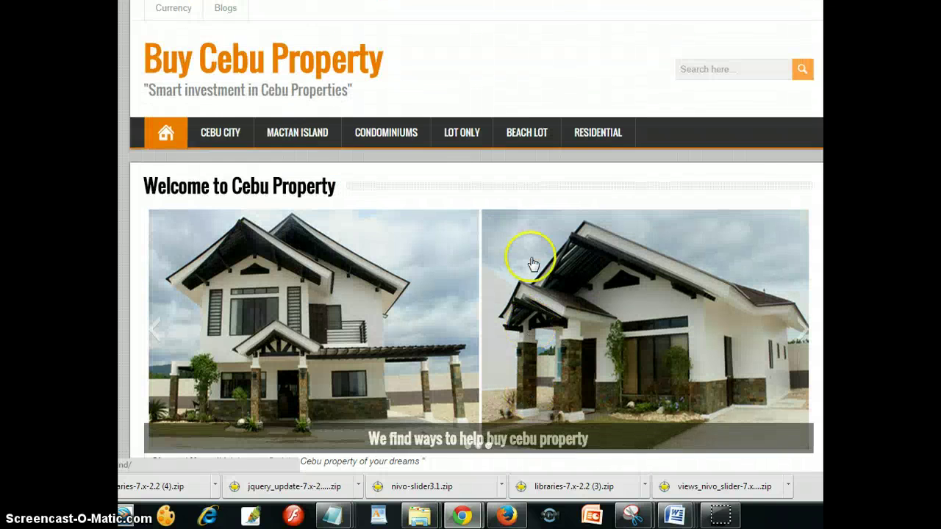
Step: Play the video now showing in the slider
{"action": "scroll", "coordinate": [533, 272], "scroll_direction": "down", "scroll_amount": 3}
{"action": "scroll", "coordinate": [535, 298], "scroll_direction": "down", "scroll_amount": 3}
{"action": "scroll", "coordinate": [603, 233], "scroll_direction": "up", "scroll_amount": 2}
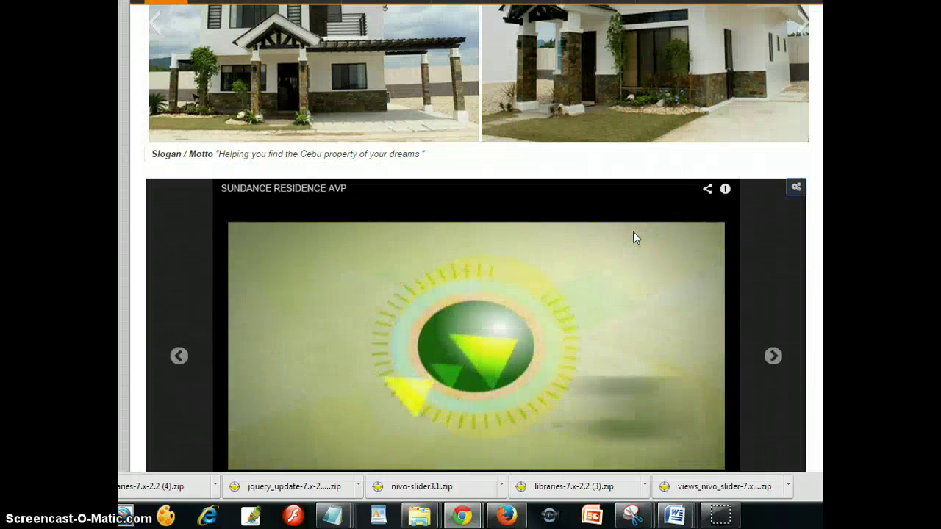
{"action": "scroll", "coordinate": [633, 232], "scroll_direction": "down", "scroll_amount": 2}
{"action": "left_click", "coordinate": [631, 238]}
{"action": "scroll", "coordinate": [632, 238], "scroll_direction": "up", "scroll_amount": 1}
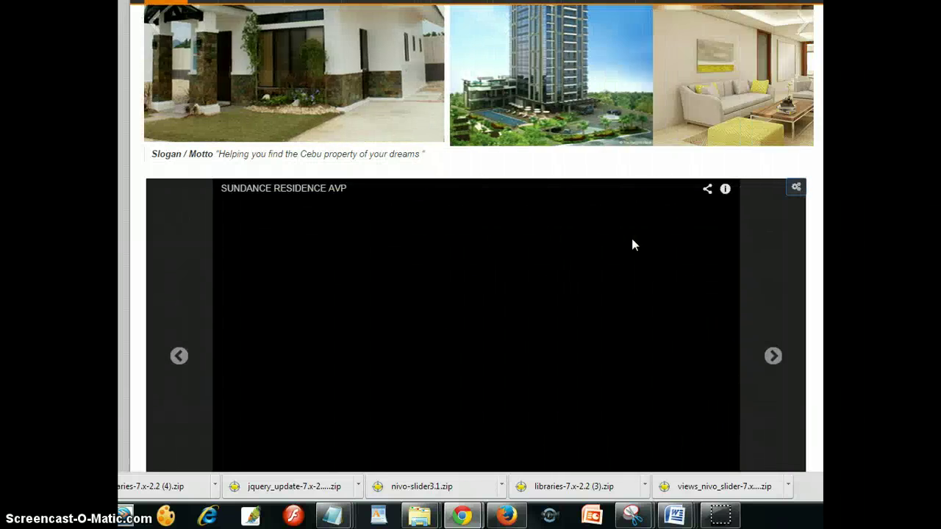
{"action": "scroll", "coordinate": [292, 258], "scroll_direction": "down", "scroll_amount": 1}
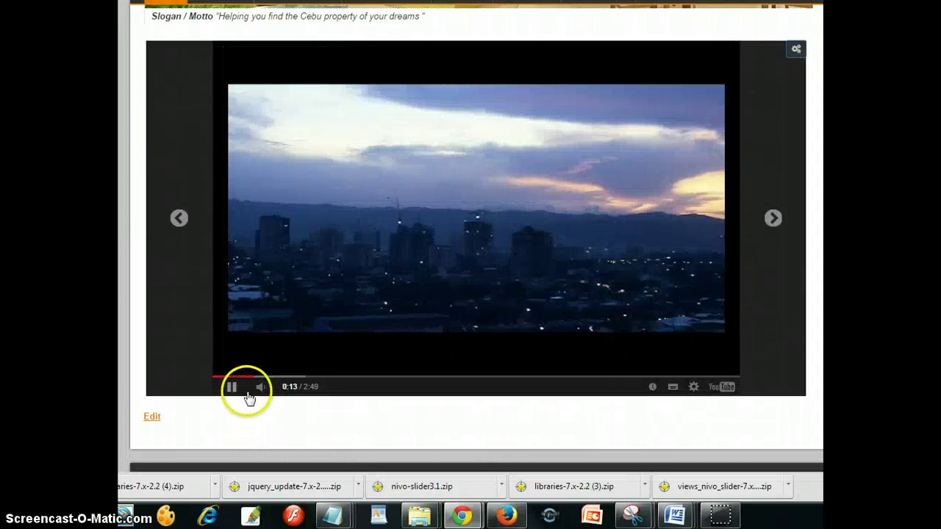